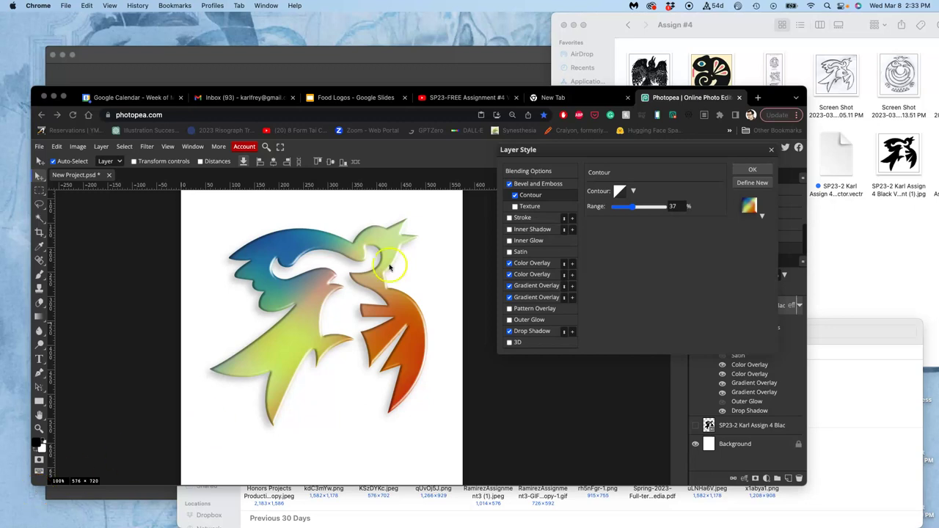
Arrange Photopea so the history, layers panels and Layer Style dialog sit beside the artwork.
{"action": "left_click", "coordinate": [588, 155]}
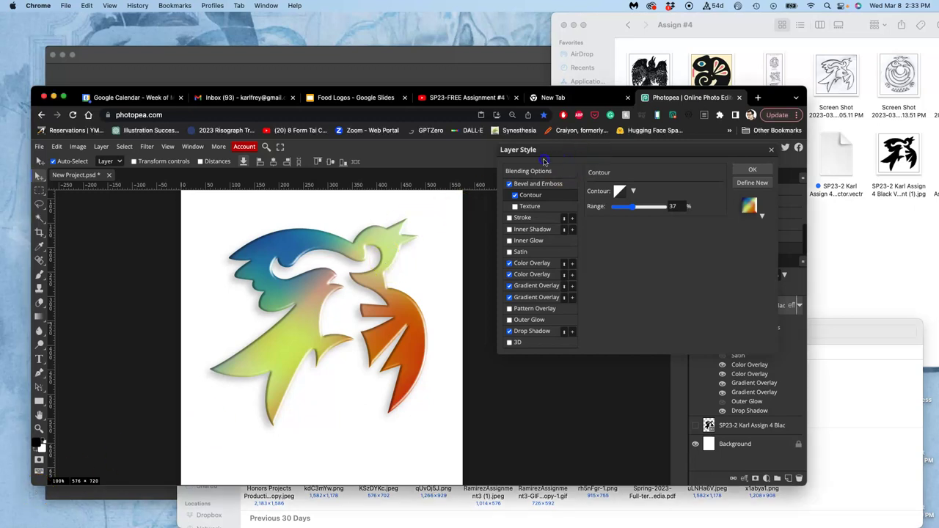
{"action": "left_click_drag", "start_coordinate": [566, 150], "coordinate": [461, 146]}
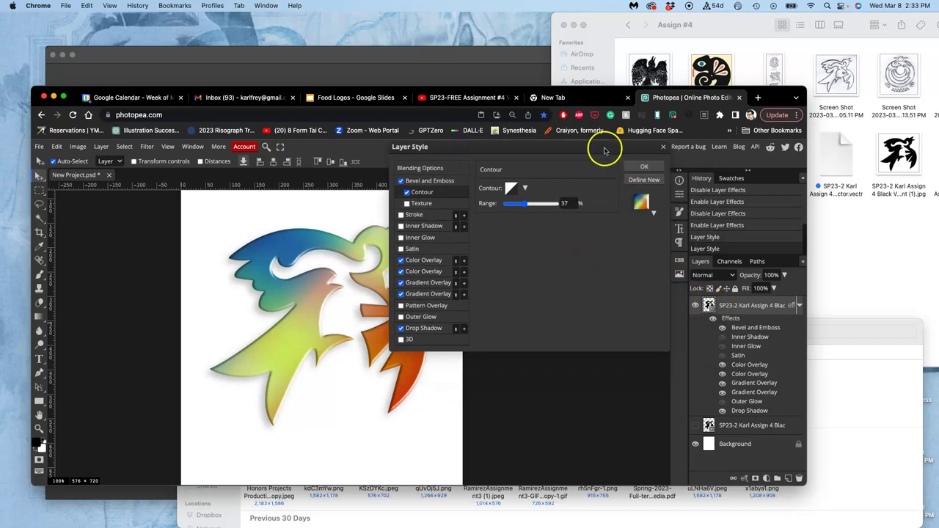
{"action": "left_click_drag", "start_coordinate": [605, 149], "coordinate": [578, 255]}
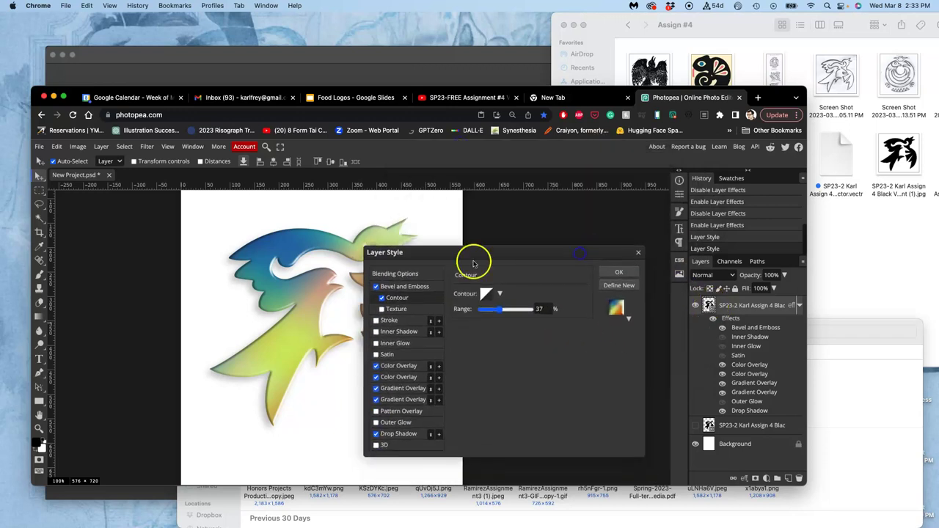
{"action": "scroll", "coordinate": [354, 280], "scroll_direction": "right", "scroll_amount": 3}
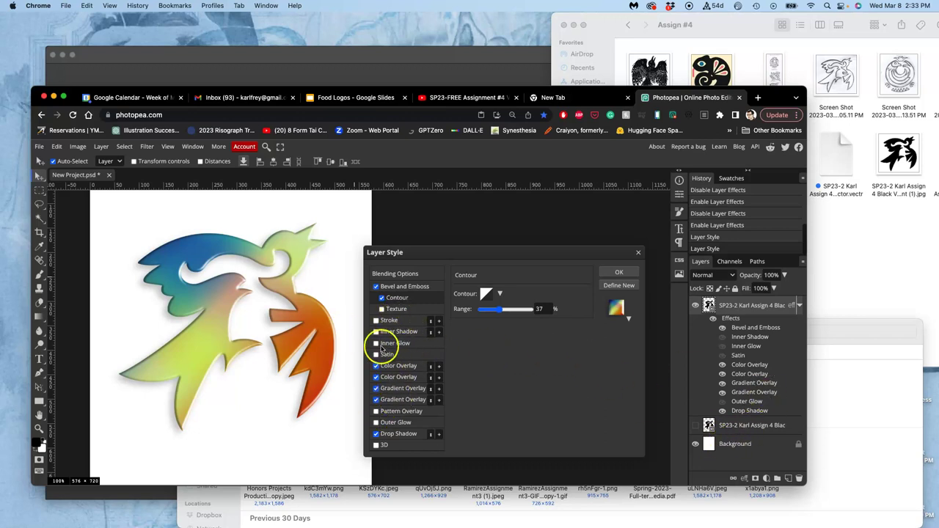
Toggle the Bevel and Emboss contour off and on to compare its effect.
{"action": "left_click", "coordinate": [381, 298]}
{"action": "left_click", "coordinate": [382, 298]}
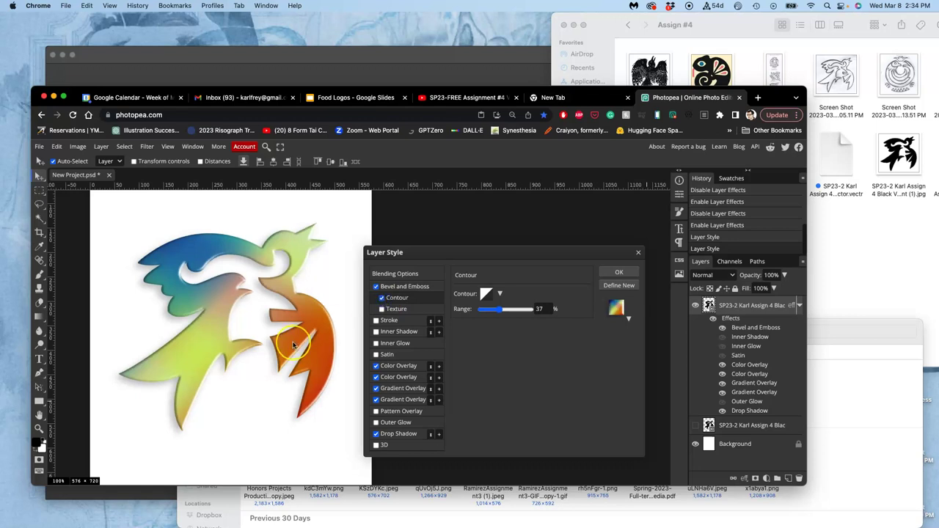
{"action": "scroll", "coordinate": [292, 344], "scroll_direction": "up", "scroll_amount": 1}
{"action": "scroll", "coordinate": [292, 345], "scroll_direction": "up", "scroll_amount": 2}
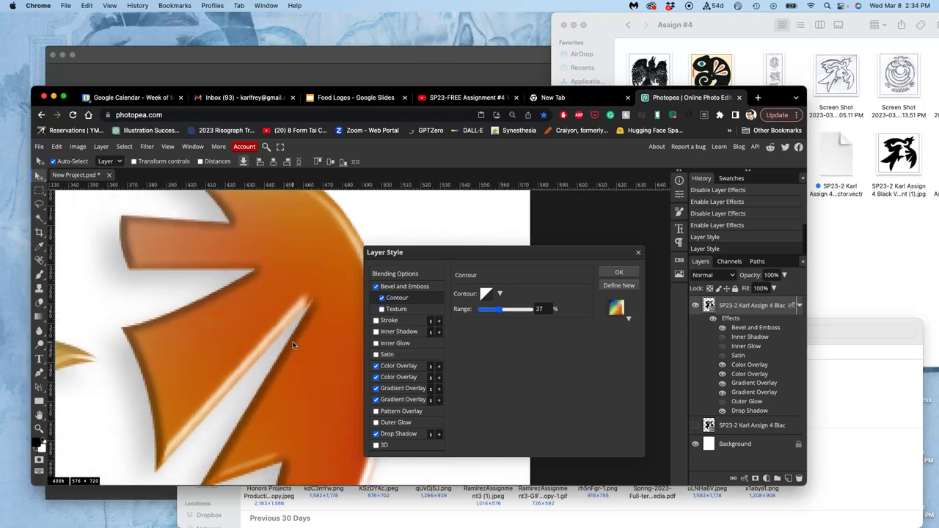
{"action": "left_click", "coordinate": [381, 300]}
{"action": "left_click", "coordinate": [382, 299]}
Try several contour presets, settle on Linear, and apply the layer style.
{"action": "left_click", "coordinate": [500, 294]}
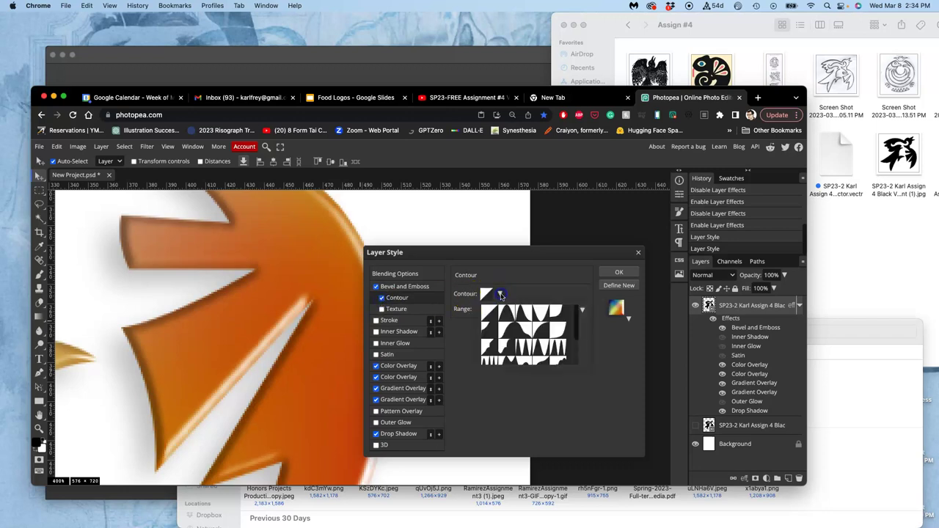
{"action": "left_click_drag", "start_coordinate": [492, 315], "coordinate": [558, 317]}
{"action": "left_click", "coordinate": [288, 291]}
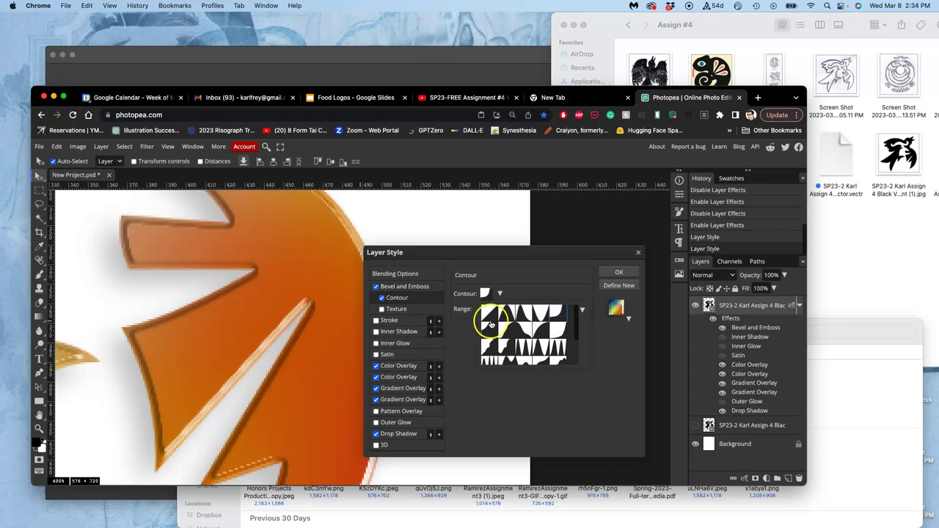
{"action": "left_click", "coordinate": [490, 345]}
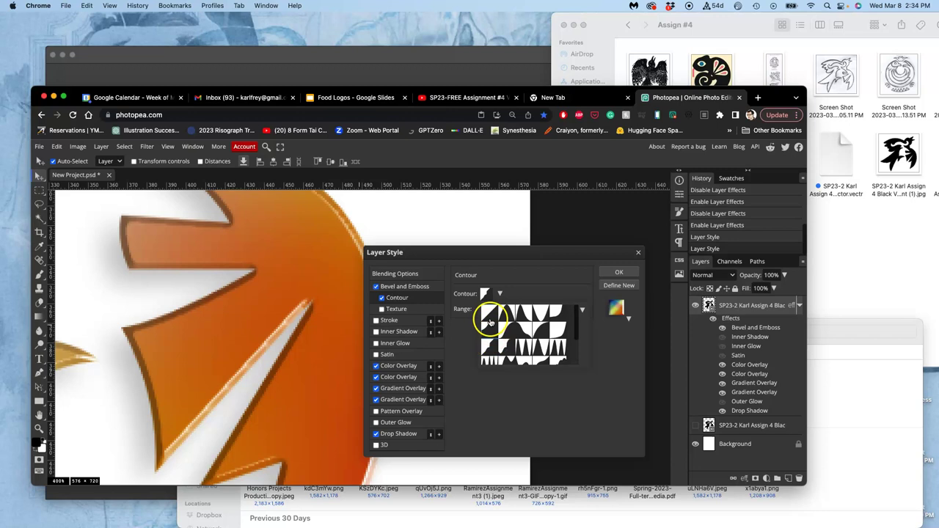
{"action": "left_click", "coordinate": [504, 315]}
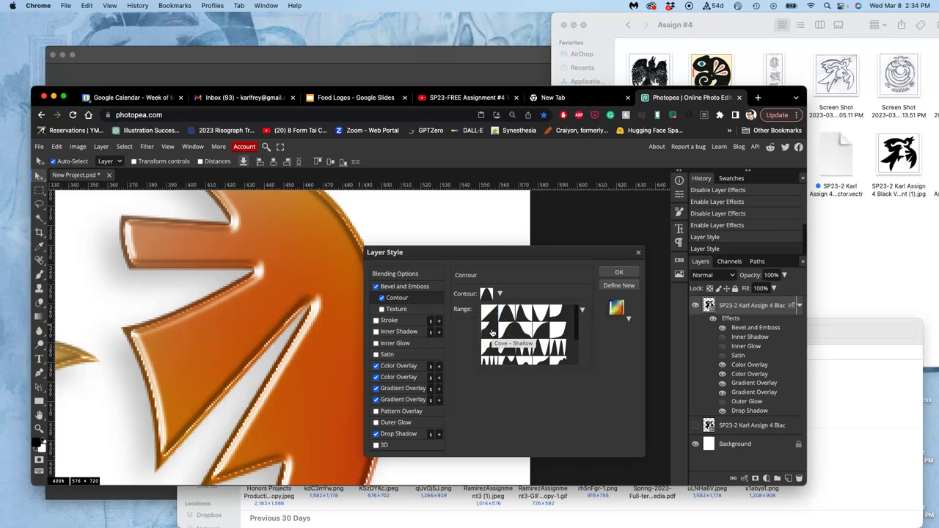
{"action": "left_click", "coordinate": [491, 314]}
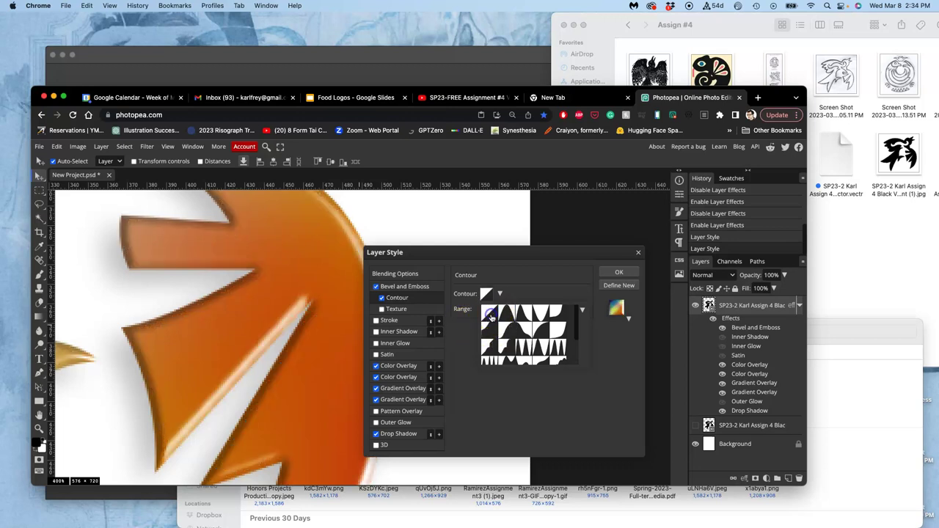
{"action": "left_click", "coordinate": [616, 273]}
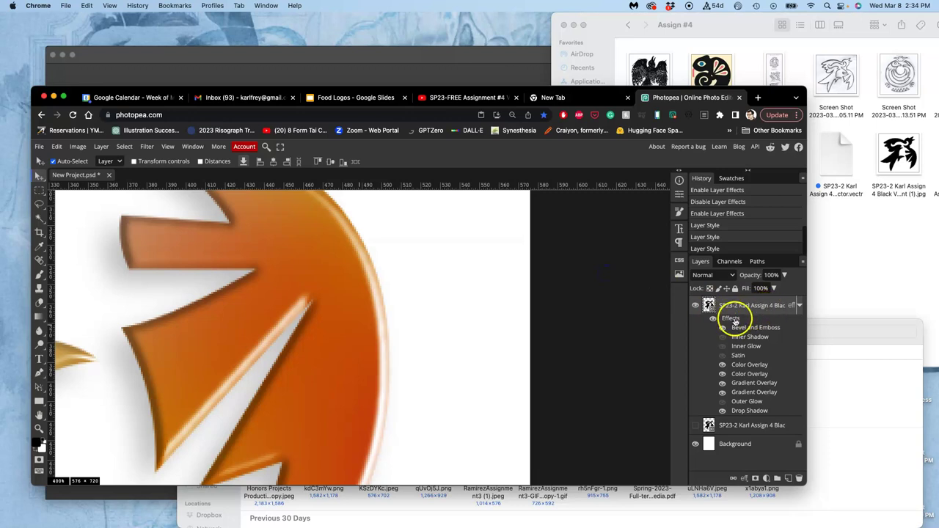
Enable Stroke on the logo layer with colour c1b41f and size 9 px, drawn outside.
{"action": "double_click", "coordinate": [734, 319]}
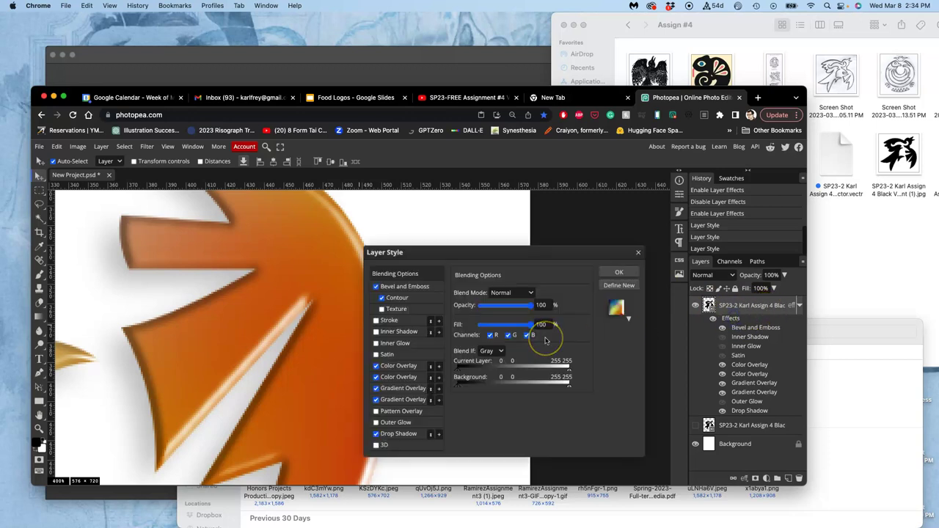
{"action": "key", "text": "super+1"}
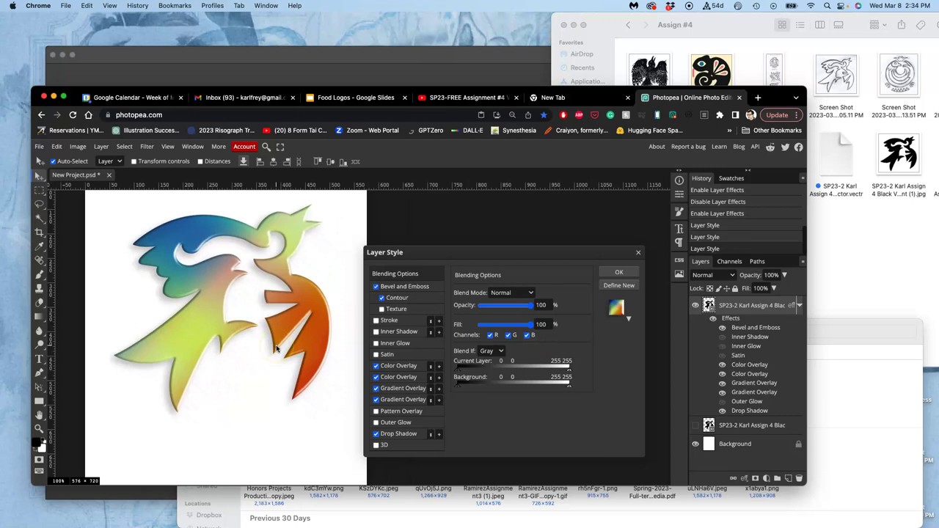
{"action": "left_click", "coordinate": [377, 321]}
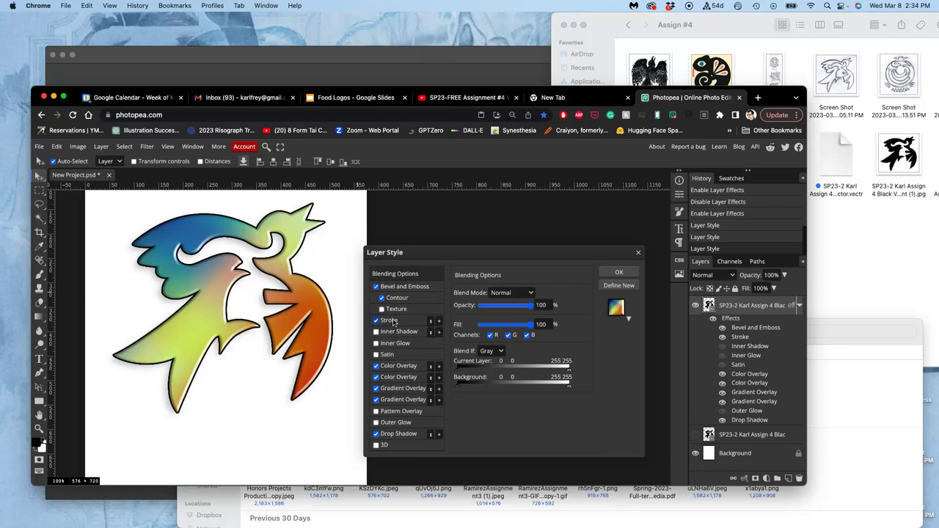
{"action": "left_click", "coordinate": [392, 321]}
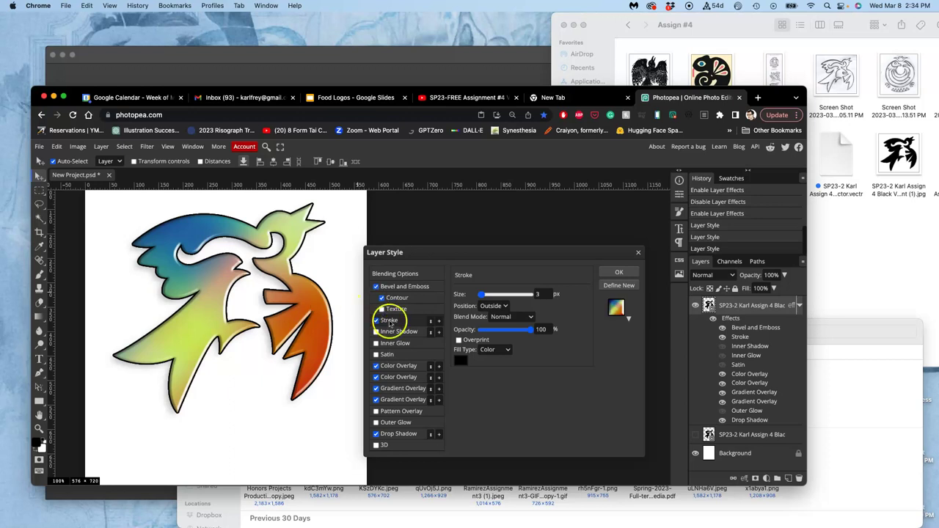
{"action": "left_click", "coordinate": [461, 364]}
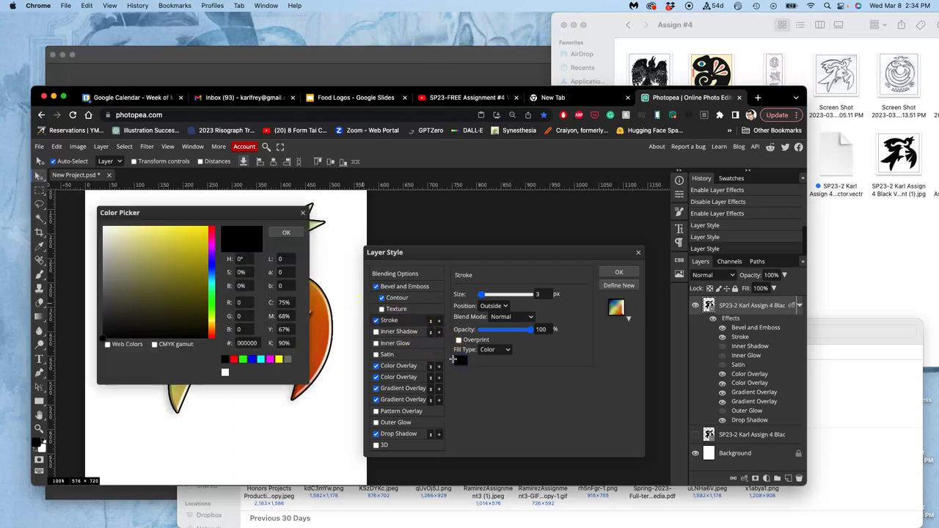
{"action": "left_click_drag", "start_coordinate": [189, 271], "coordinate": [191, 253]}
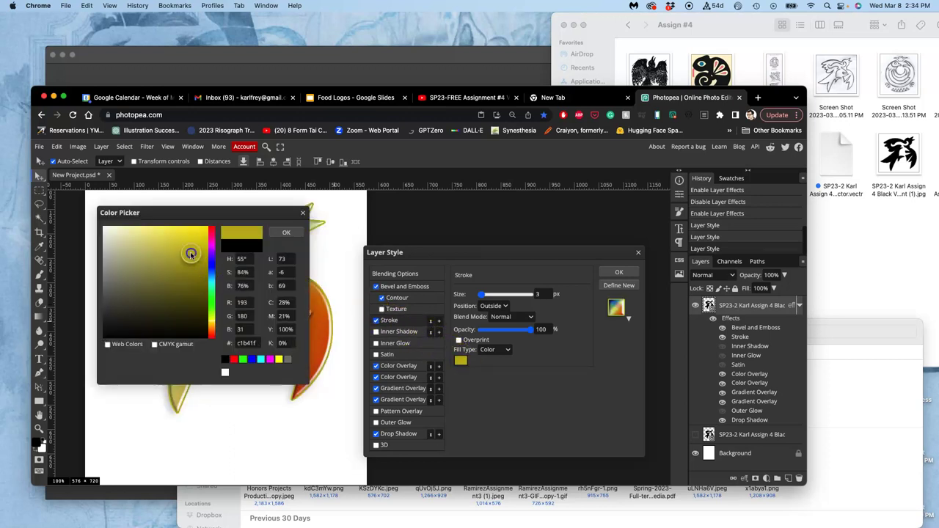
{"action": "left_click", "coordinate": [285, 232]}
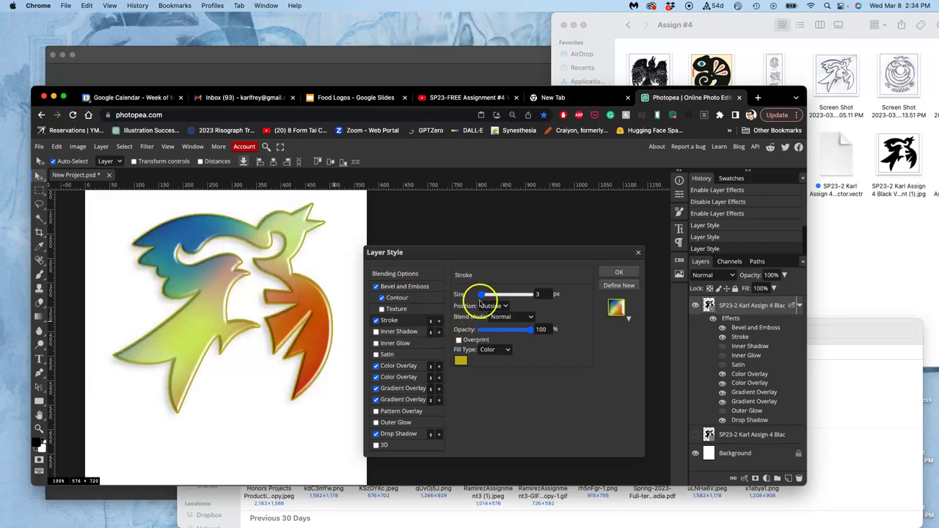
{"action": "mouse_move", "coordinate": [480, 294]}
{"action": "left_mouse_down"}
{"action": "mouse_move", "coordinate": [493, 296]}
{"action": "mouse_move", "coordinate": [482, 296]}
{"action": "left_mouse_up"}
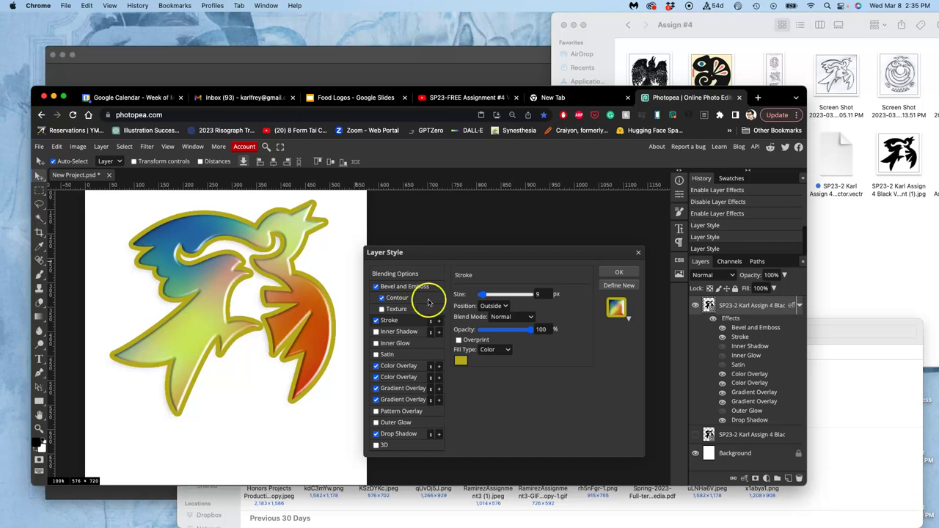
Set the stroke Position to Inside after briefly trying Center.
{"action": "left_click", "coordinate": [493, 306]}
{"action": "left_click", "coordinate": [493, 296]}
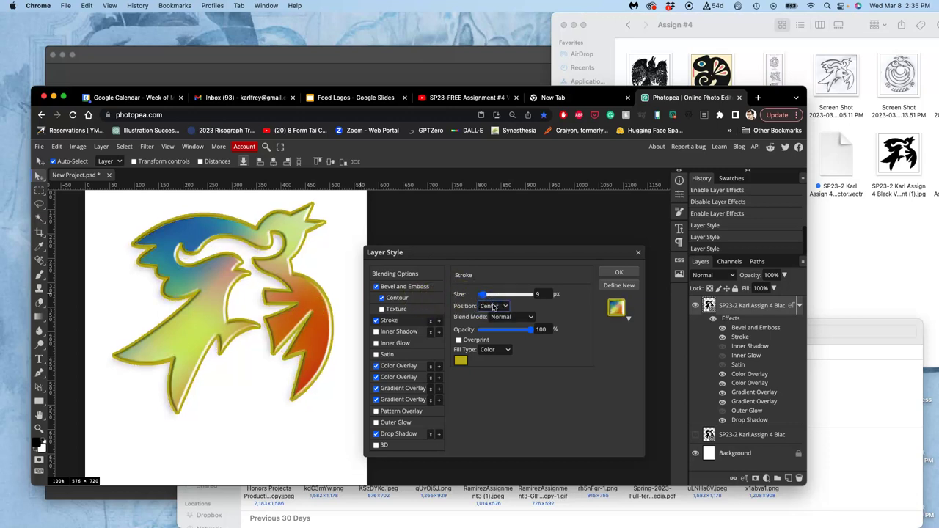
{"action": "left_click", "coordinate": [493, 306]}
{"action": "left_click", "coordinate": [492, 300]}
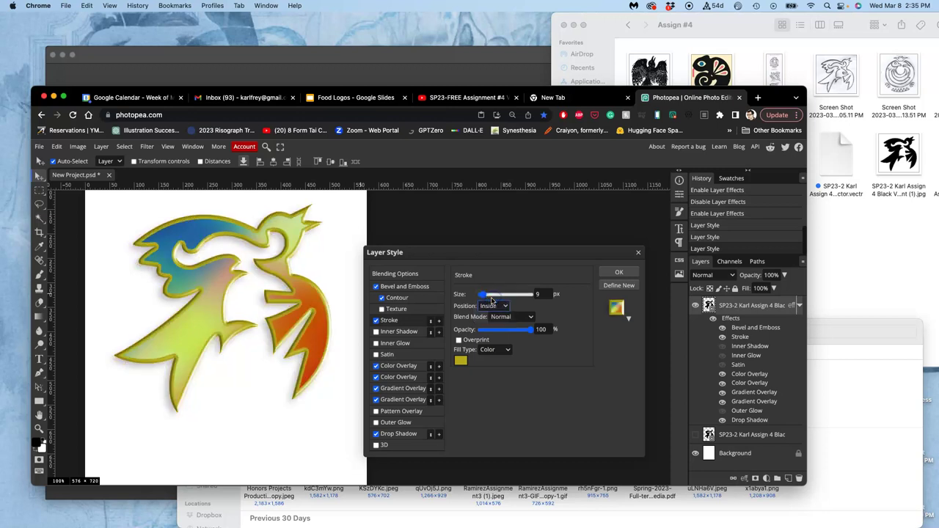
{"action": "left_click", "coordinate": [491, 309]}
{"action": "left_click", "coordinate": [492, 306]}
Change the stroke colour to red and reduce its size to 3 px.
{"action": "left_click", "coordinate": [461, 361]}
{"action": "left_click", "coordinate": [234, 360]}
{"action": "left_click", "coordinate": [287, 233]}
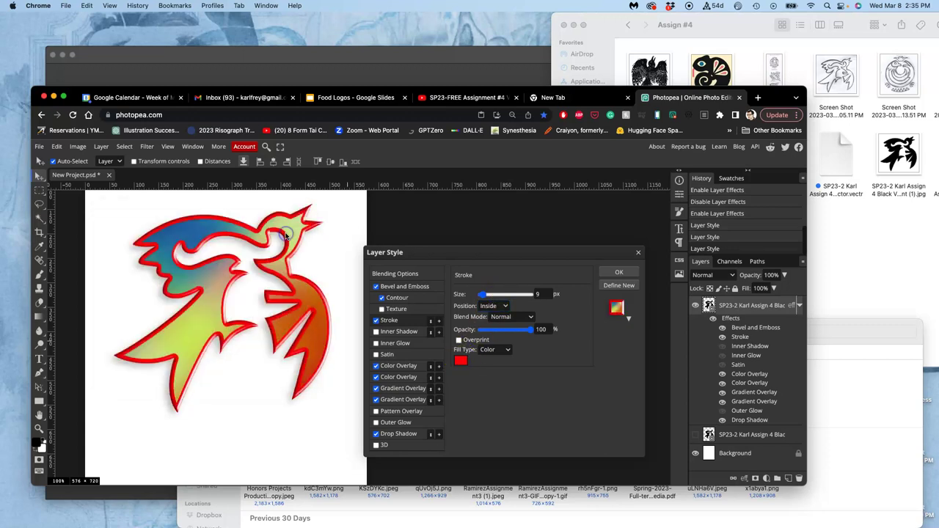
{"action": "left_click_drag", "start_coordinate": [484, 293], "coordinate": [481, 293]}
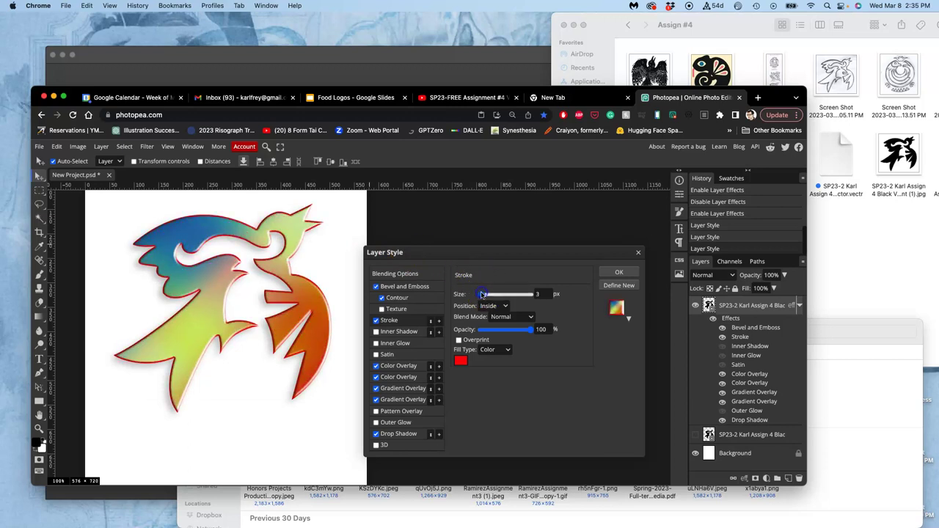
{"action": "scroll", "coordinate": [223, 288], "scroll_direction": "up", "scroll_amount": 6}
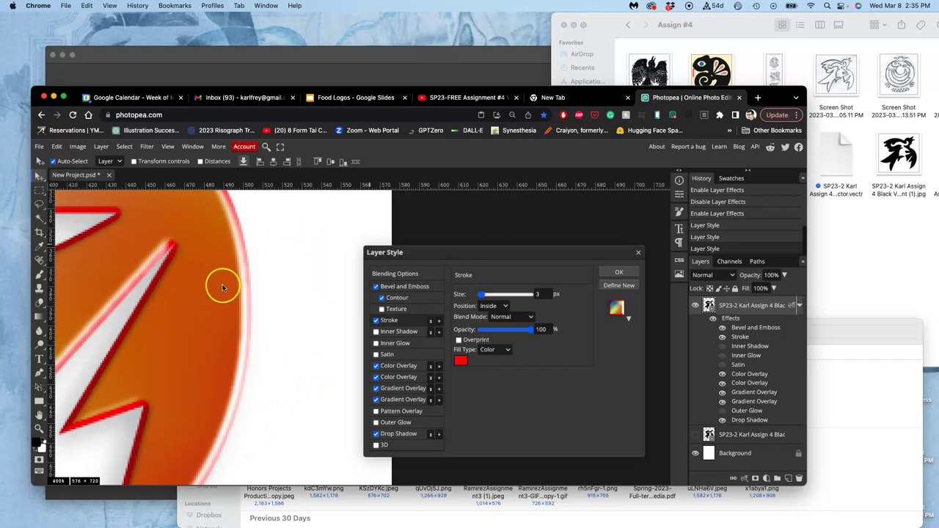
{"action": "scroll", "coordinate": [223, 288], "scroll_direction": "up", "scroll_amount": 5}
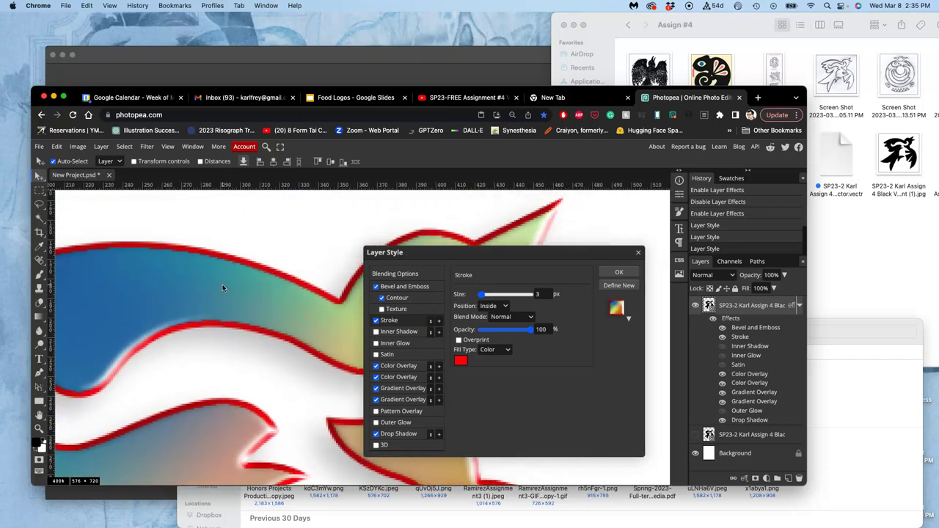
{"action": "scroll", "coordinate": [224, 287], "scroll_direction": "right", "scroll_amount": 5}
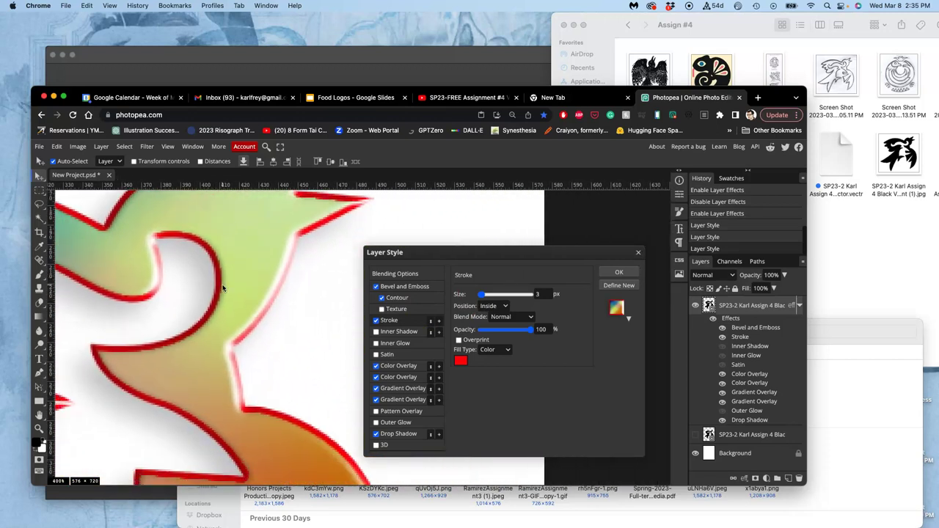
{"action": "scroll", "coordinate": [223, 288], "scroll_direction": "down", "scroll_amount": 8}
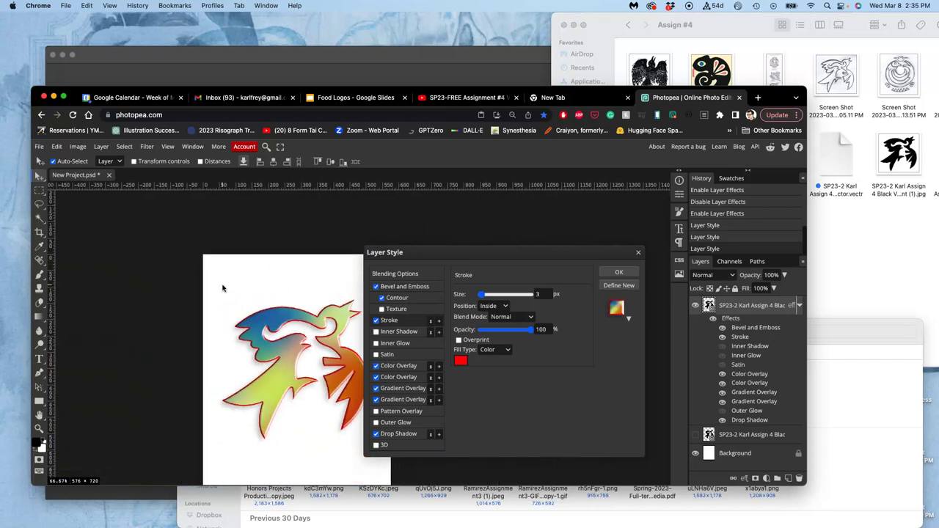
{"action": "scroll", "coordinate": [223, 288], "scroll_direction": "right", "scroll_amount": 2}
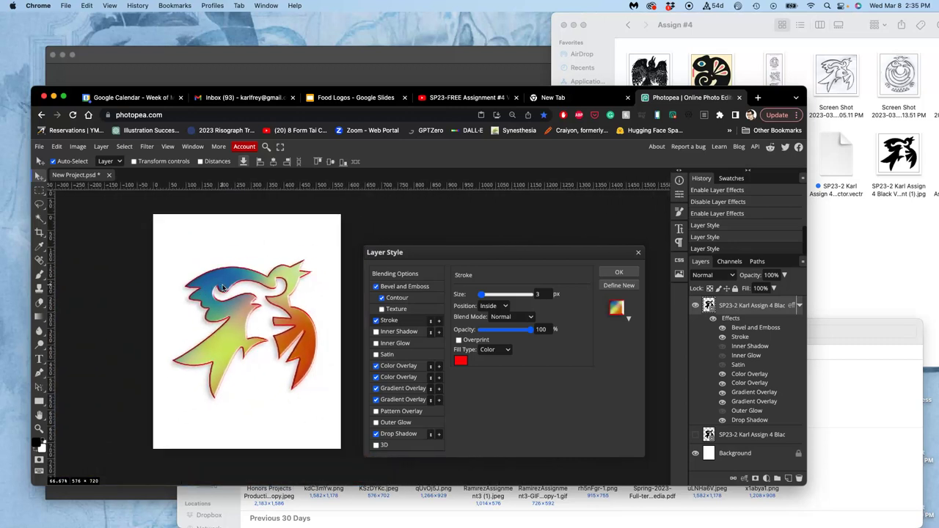
Confirm the Layer Style dialog with OK to keep the effects.
{"action": "left_click", "coordinate": [78, 147]}
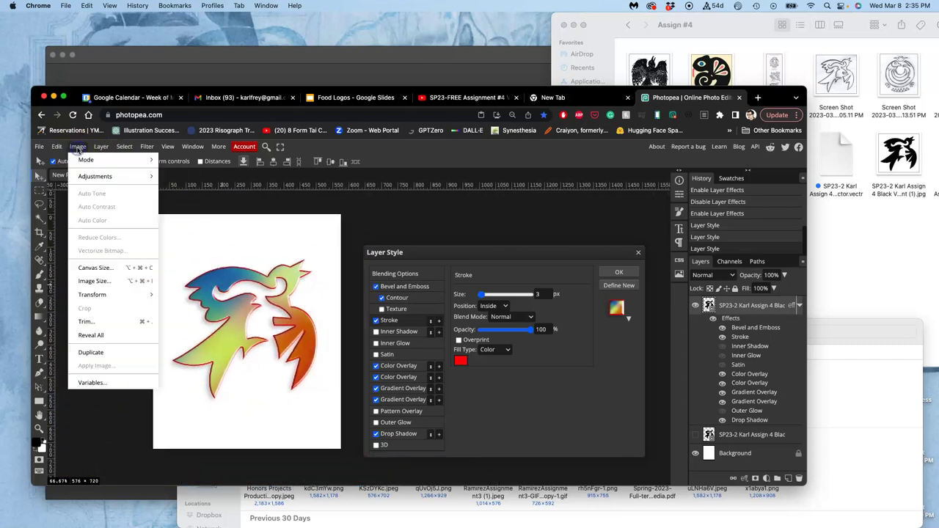
{"action": "left_click", "coordinate": [88, 281]}
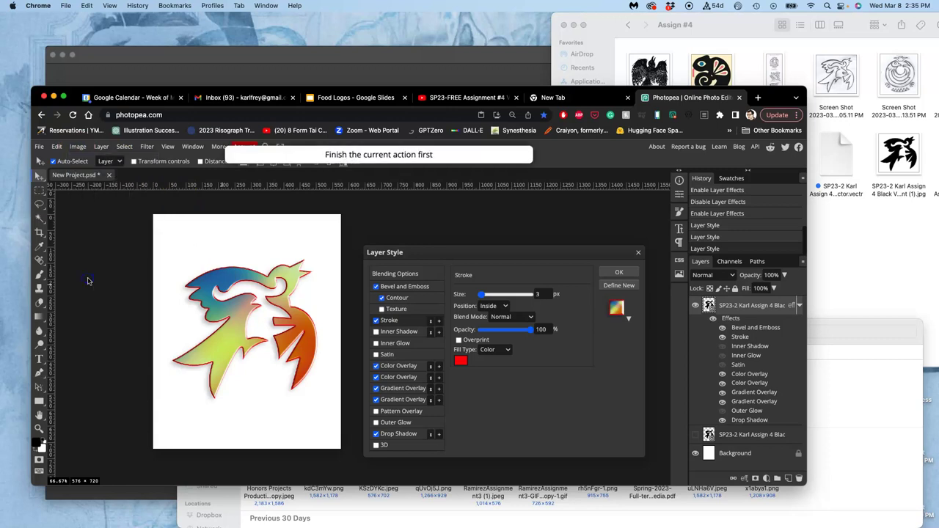
{"action": "left_click", "coordinate": [619, 272]}
Resize the image in Image Size to 8 × 10 inches at 350 DPI.
{"action": "left_click", "coordinate": [78, 147]}
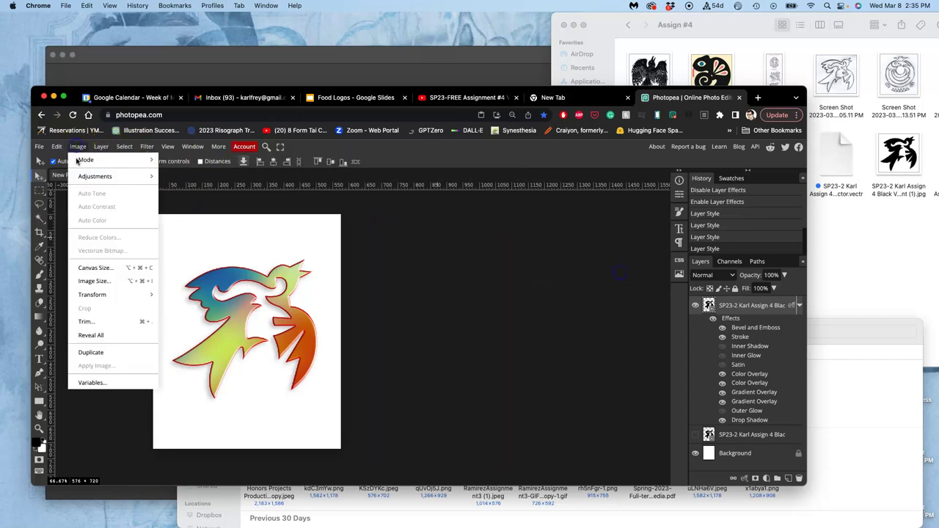
{"action": "left_click", "coordinate": [86, 284]}
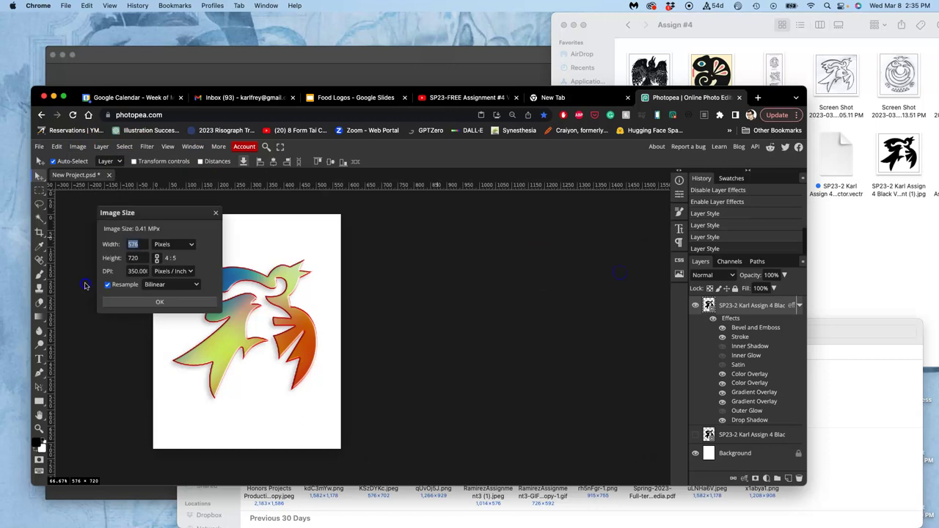
{"action": "left_click", "coordinate": [174, 244]}
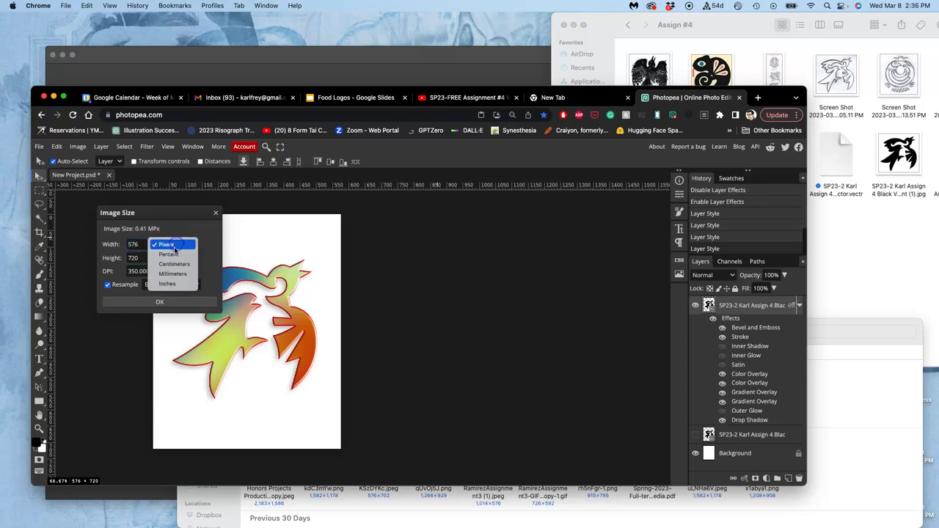
{"action": "left_click", "coordinate": [167, 283]}
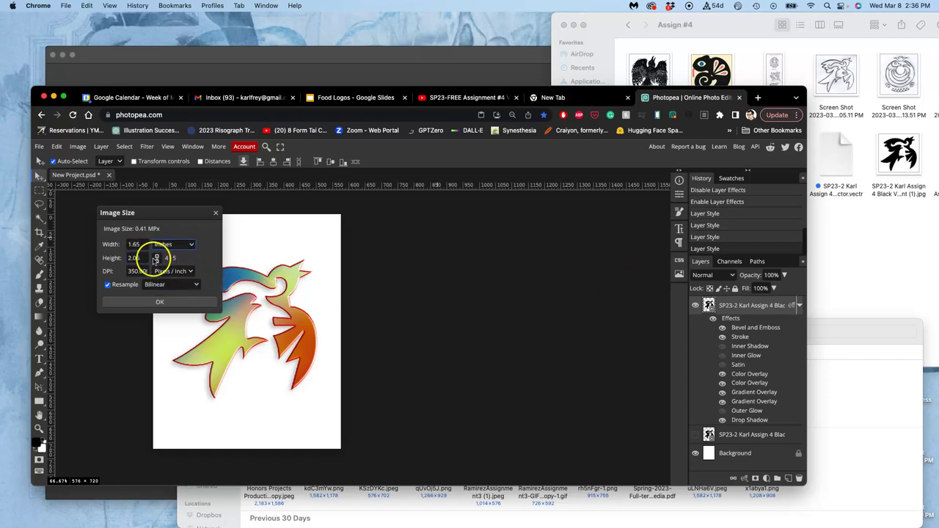
{"action": "left_click", "coordinate": [136, 245]}
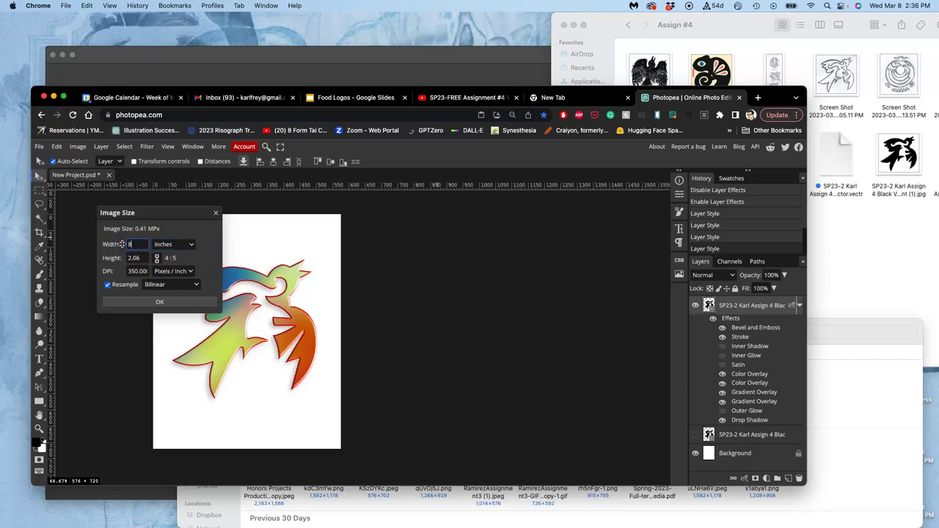
{"action": "type", "text": "8"}
{"action": "left_click", "coordinate": [131, 257]}
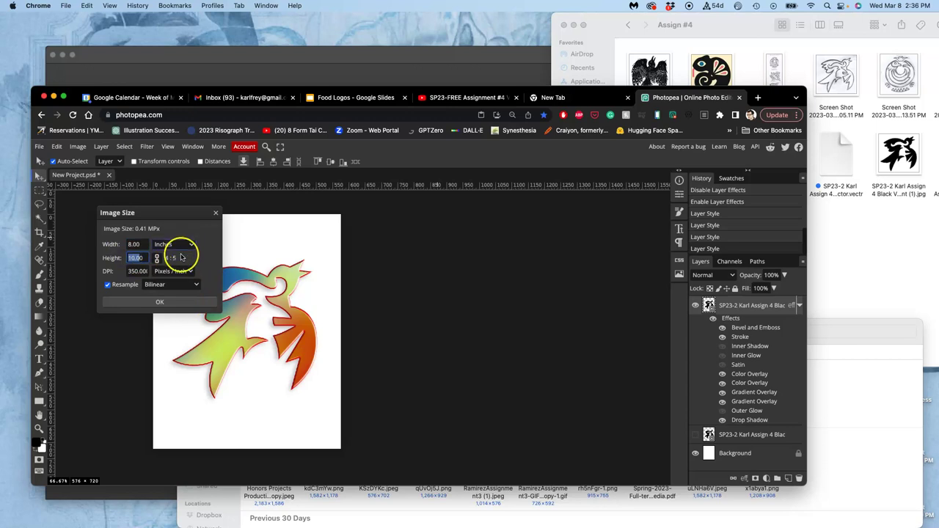
{"action": "left_click", "coordinate": [170, 304]}
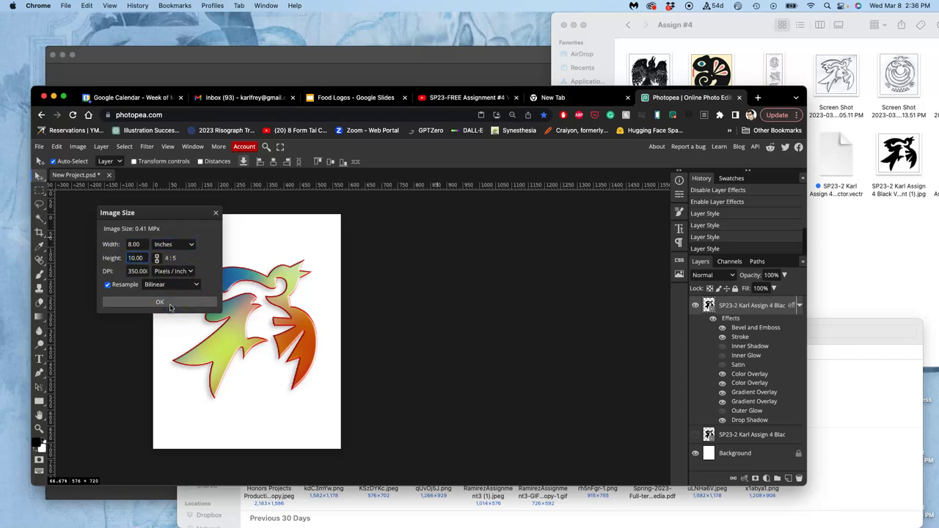
{"action": "left_click", "coordinate": [168, 304]}
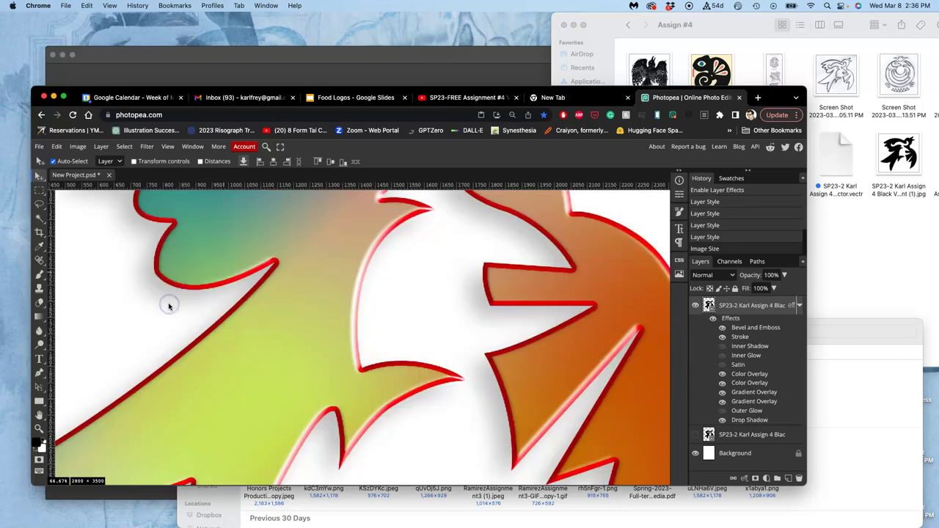
{"action": "scroll", "coordinate": [252, 304], "scroll_direction": "up", "scroll_amount": 5}
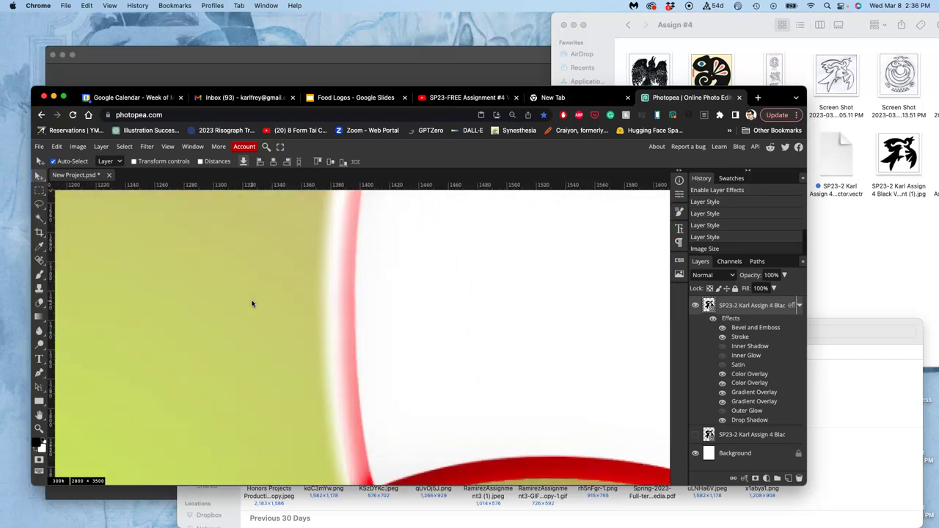
{"action": "scroll", "coordinate": [252, 304], "scroll_direction": "down", "scroll_amount": 10}
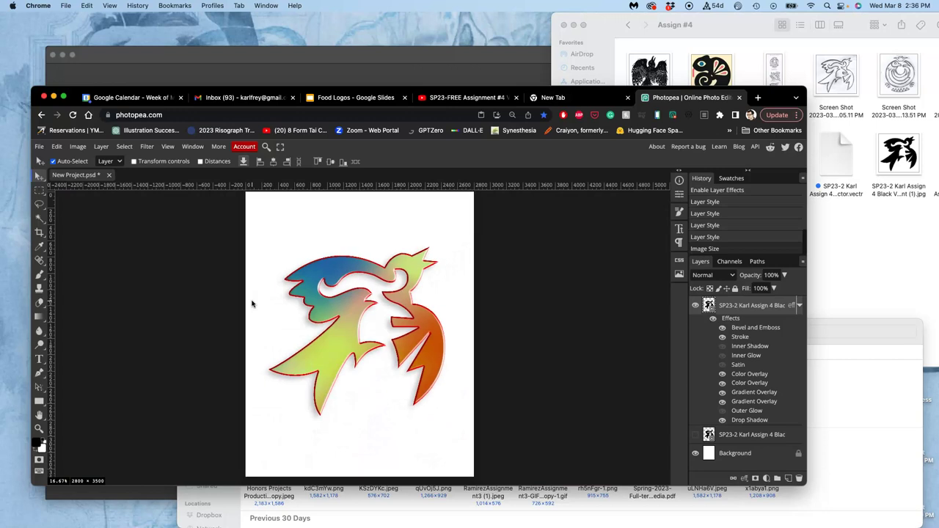
{"action": "scroll", "coordinate": [252, 304], "scroll_direction": "right", "scroll_amount": 3}
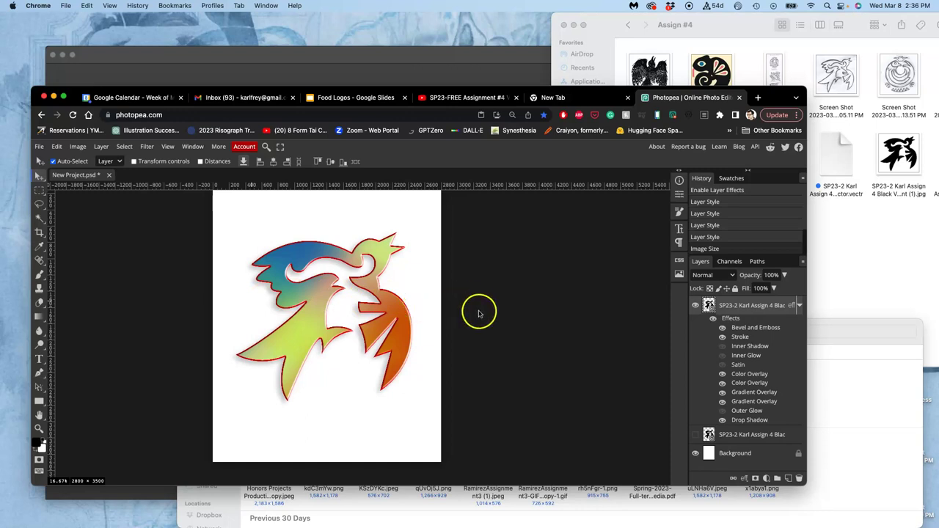
Turn off the Background layer's visibility so the logo sits on transparency.
{"action": "scroll", "coordinate": [462, 304], "scroll_direction": "right", "scroll_amount": 2}
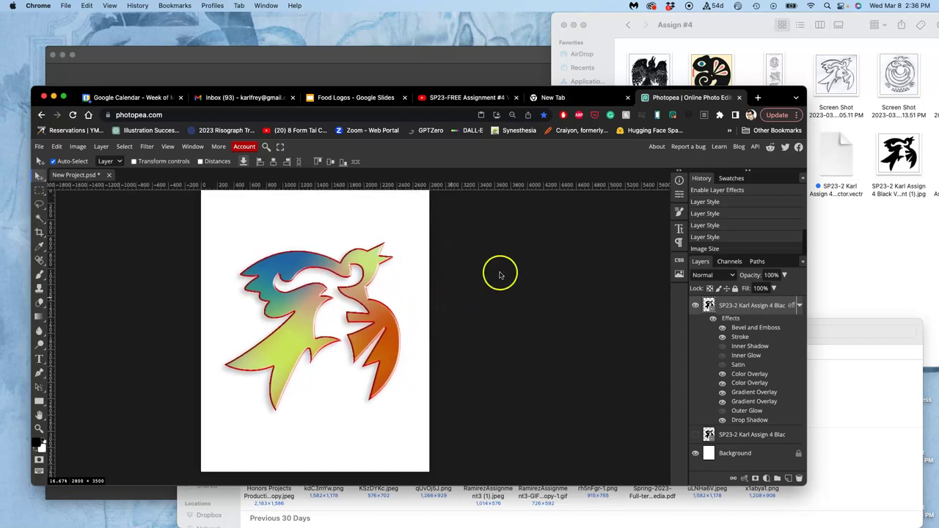
{"action": "left_click", "coordinate": [695, 453]}
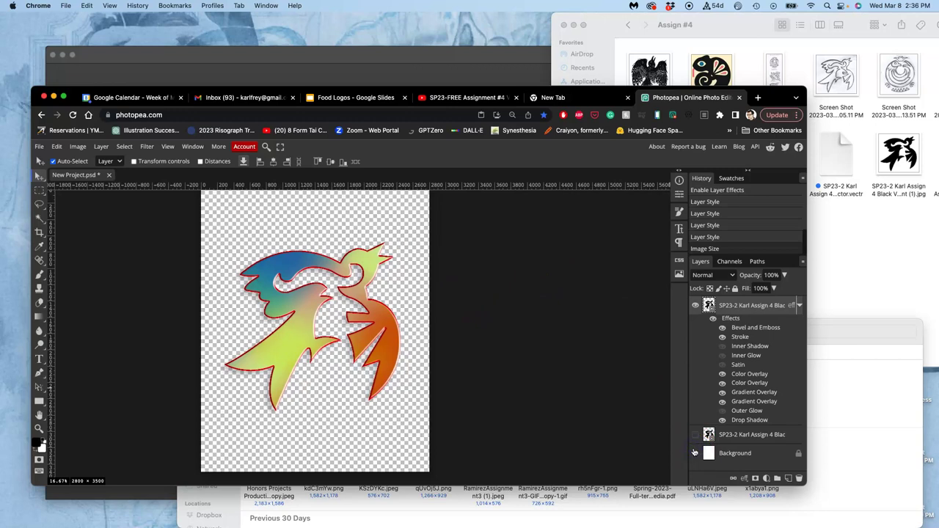
{"action": "left_click", "coordinate": [695, 453]}
{"action": "left_click", "coordinate": [695, 452]}
{"action": "left_click", "coordinate": [40, 147]}
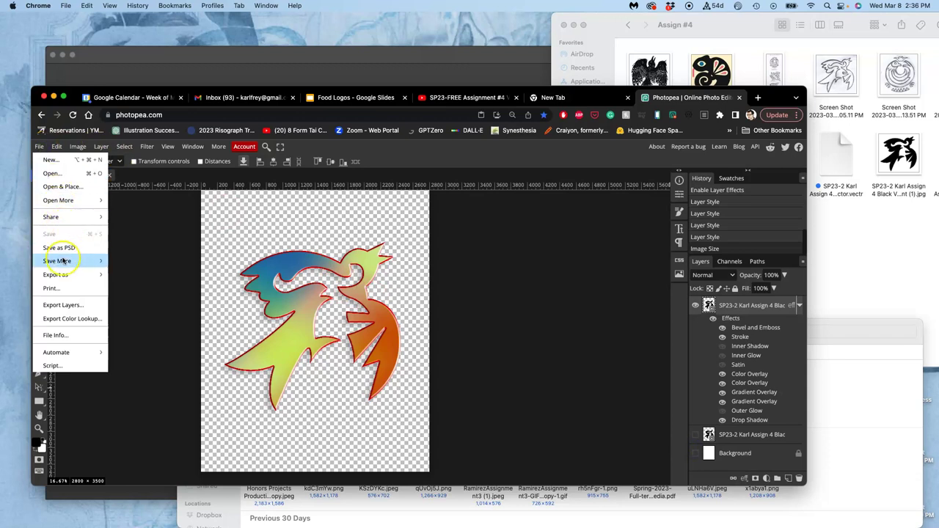
Rename New Project.png in Downloads to the Assign 4 Black Logo file name.
{"action": "left_click", "coordinate": [369, 504]}
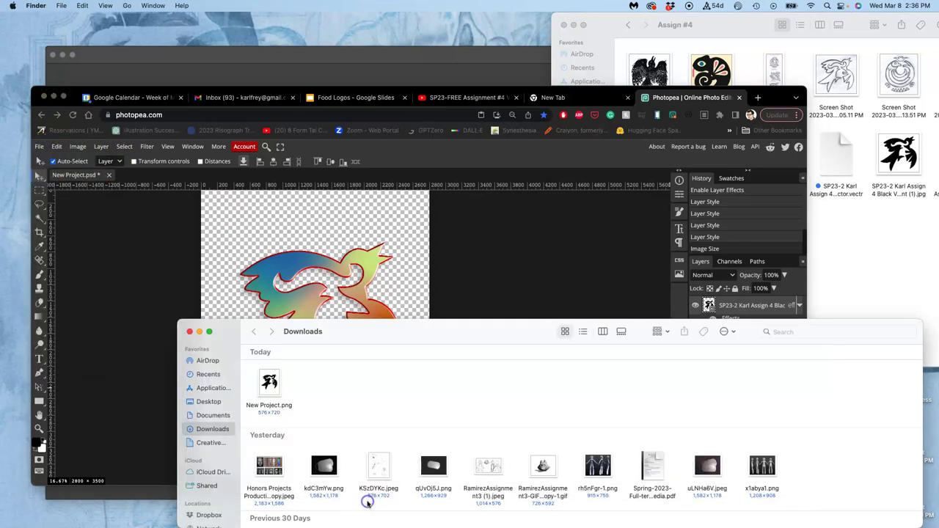
{"action": "left_click", "coordinate": [290, 407]}
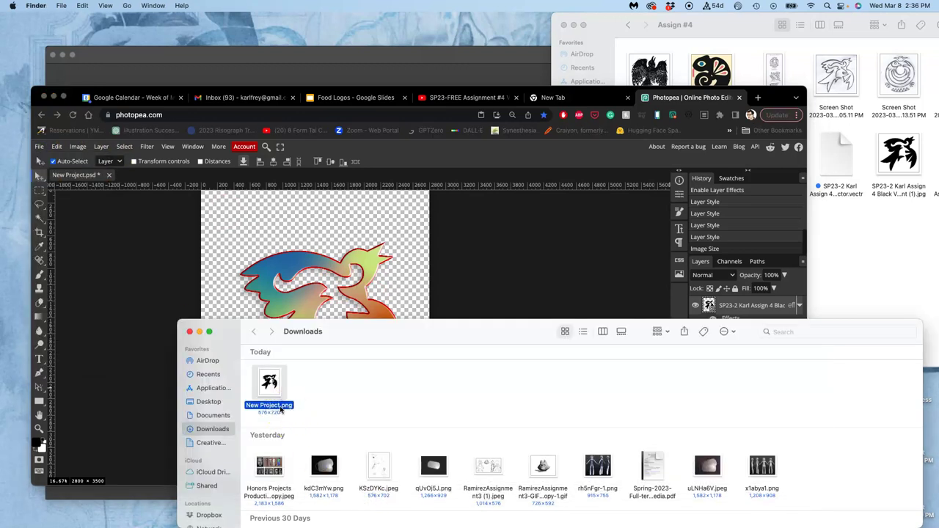
{"action": "left_click", "coordinate": [280, 406]}
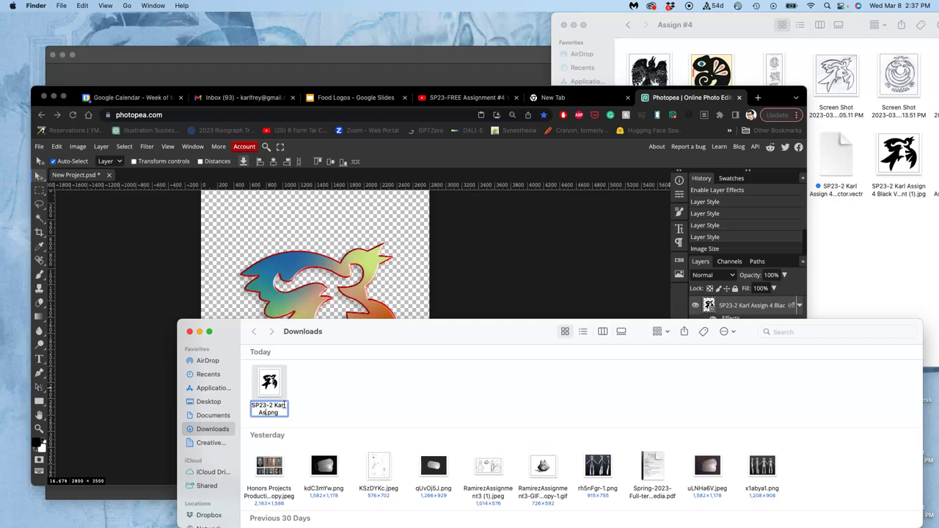
{"action": "type", "text": "4 Black Logo"}
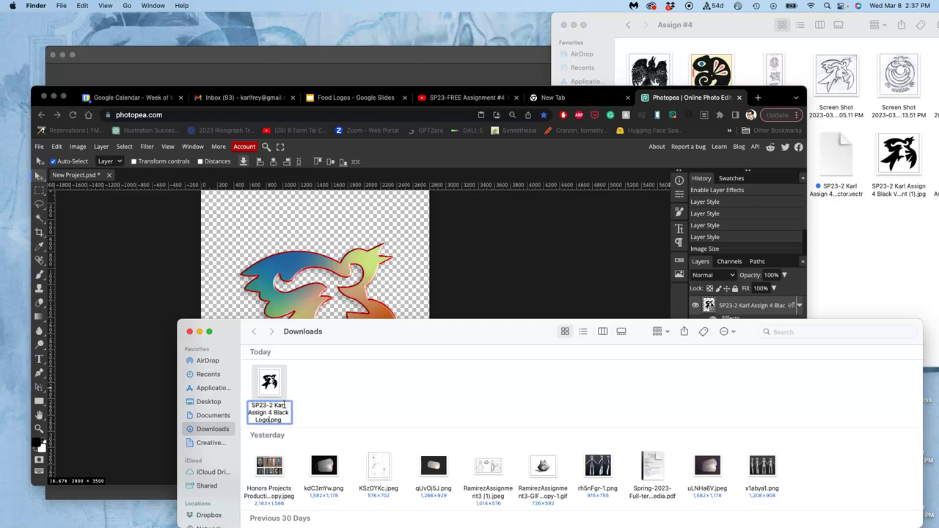
{"action": "key", "text": "Return"}
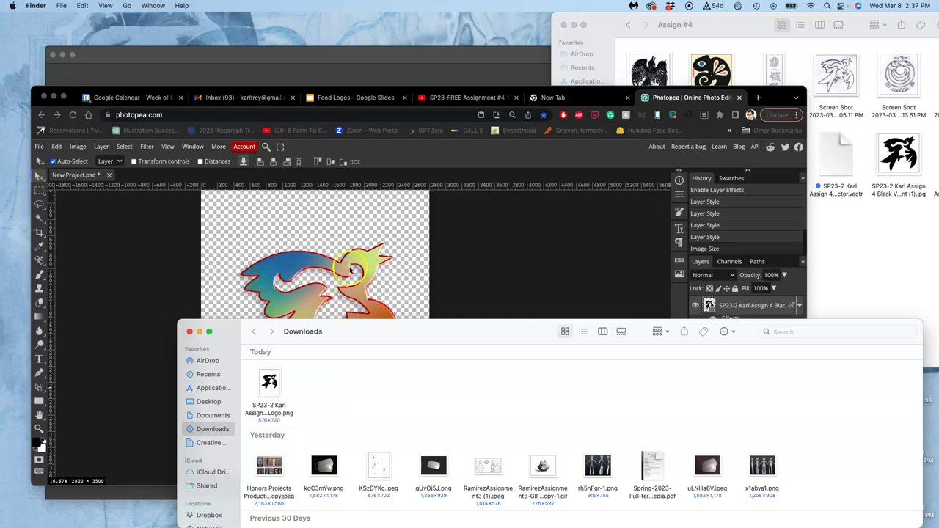
Export the transparent logo as a PNG via File > Export as > PNG and Save.
{"action": "left_click", "coordinate": [351, 271]}
{"action": "left_click", "coordinate": [39, 146]}
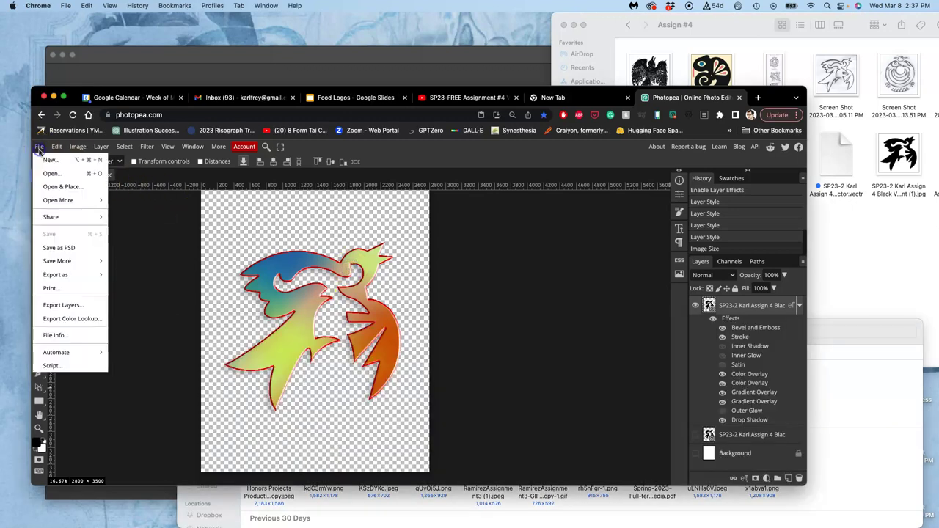
{"action": "mouse_move", "coordinate": [63, 274]}
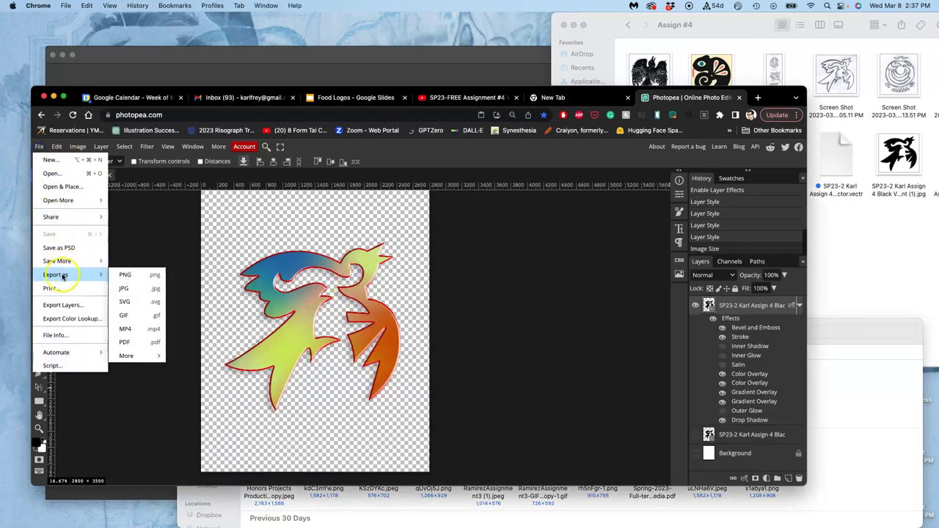
{"action": "left_click", "coordinate": [122, 275]}
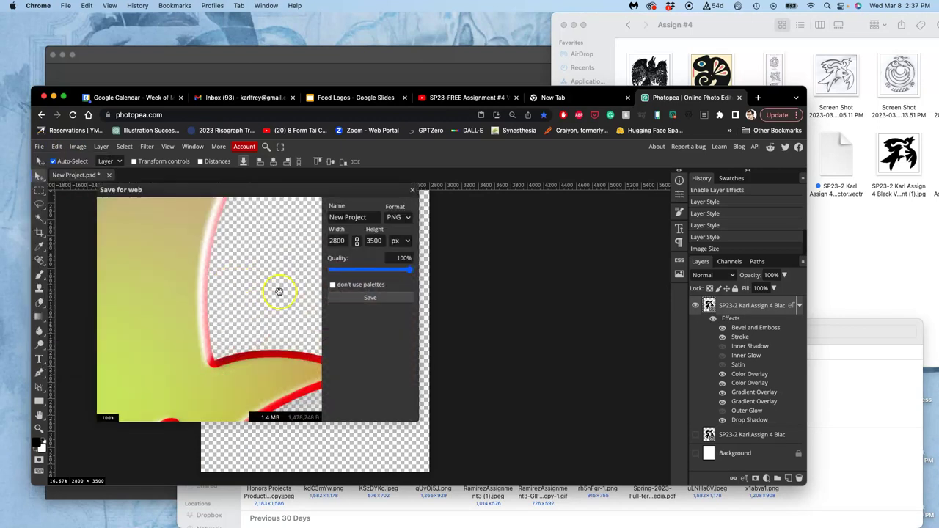
{"action": "left_click", "coordinate": [367, 298]}
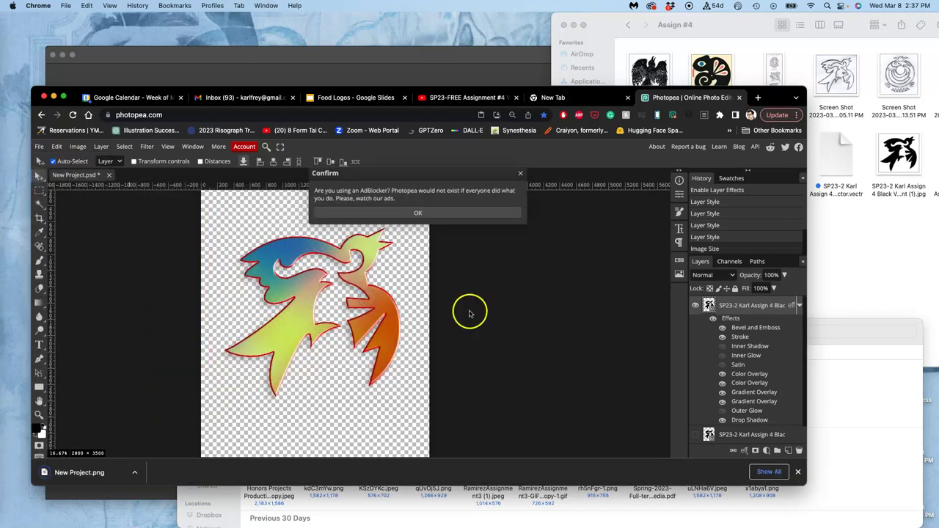
{"action": "left_click", "coordinate": [446, 213]}
{"action": "left_click", "coordinate": [853, 431]}
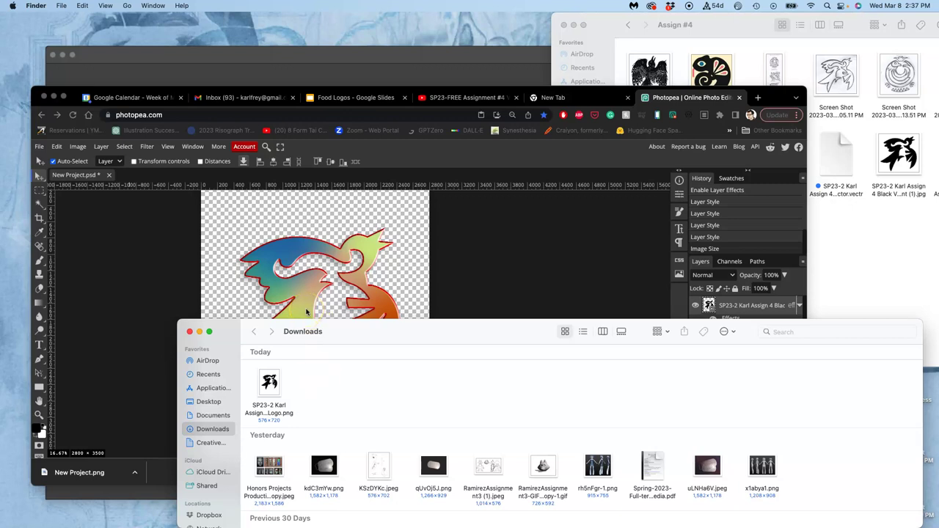
Rearrange the Assign #4 window and open the downloaded New Project.png in Preview.
{"action": "left_click", "coordinate": [846, 253]}
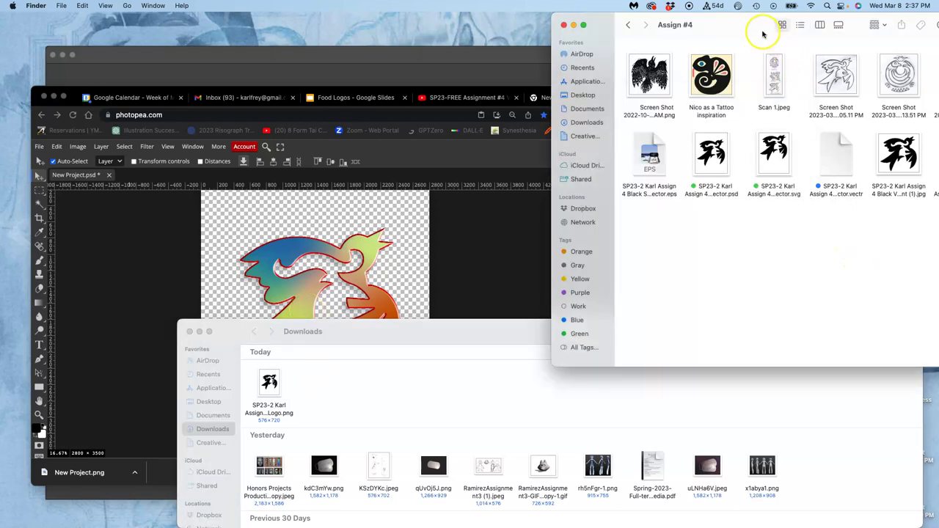
{"action": "left_click_drag", "start_coordinate": [763, 25], "coordinate": [676, 56]}
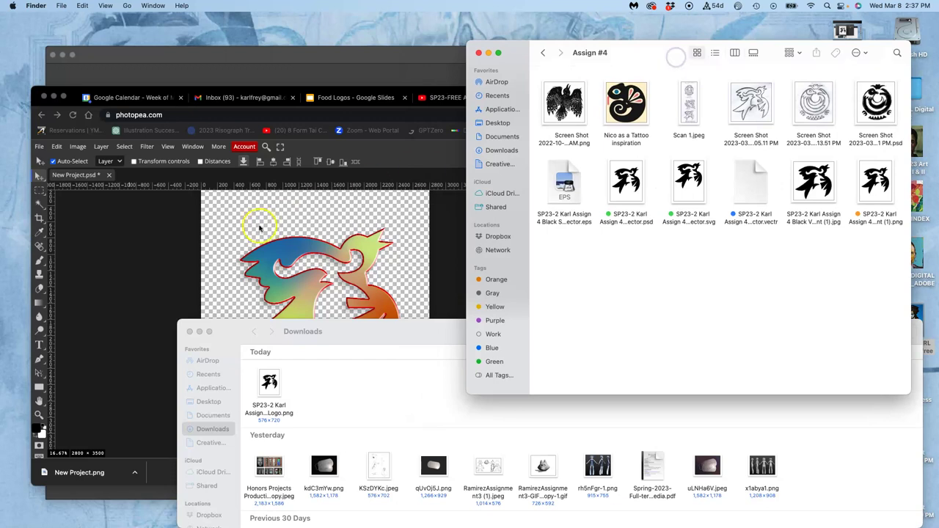
{"action": "left_click", "coordinate": [191, 259]}
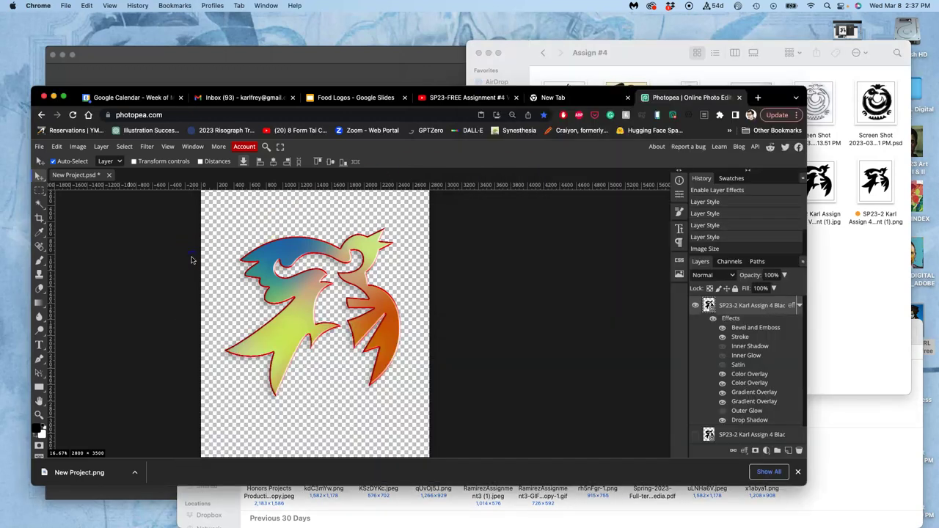
{"action": "left_click", "coordinate": [86, 474]}
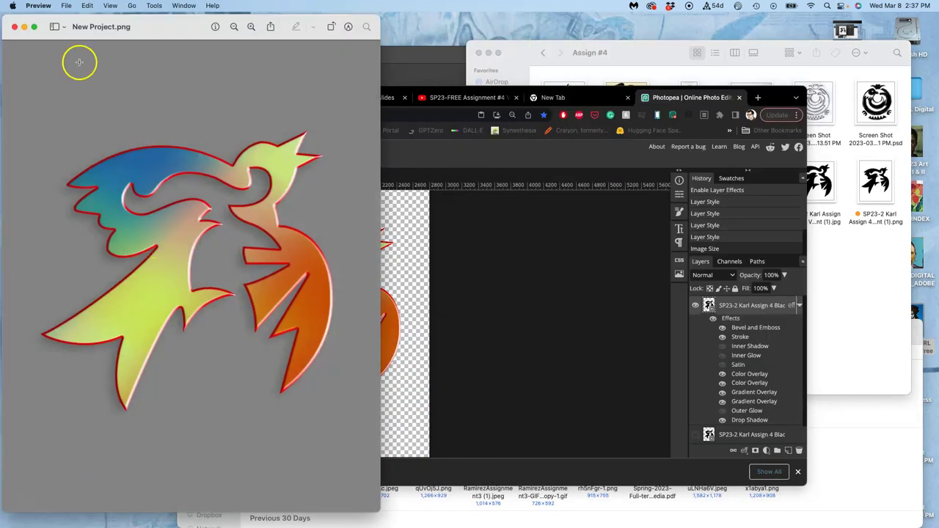
Export the image from Preview to the Desktop and close the Preview window.
{"action": "left_click", "coordinate": [66, 6]}
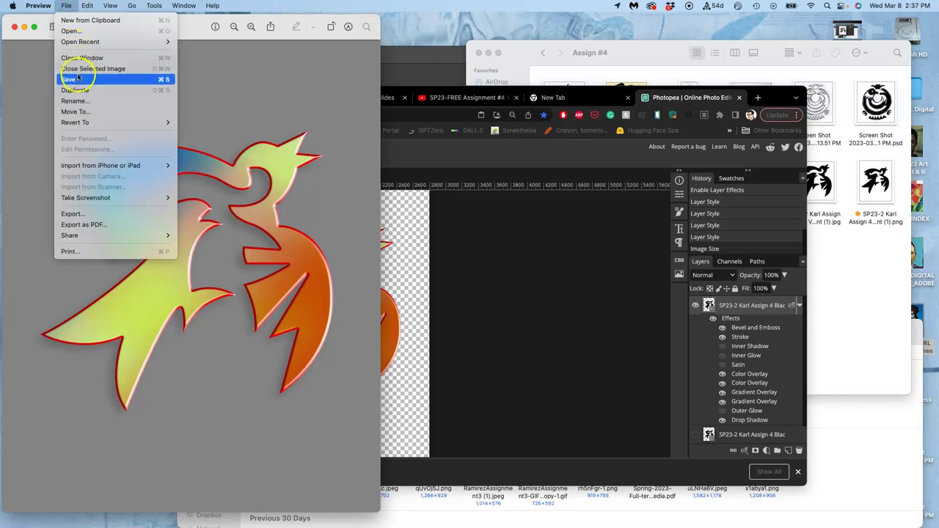
{"action": "left_click", "coordinate": [73, 214]}
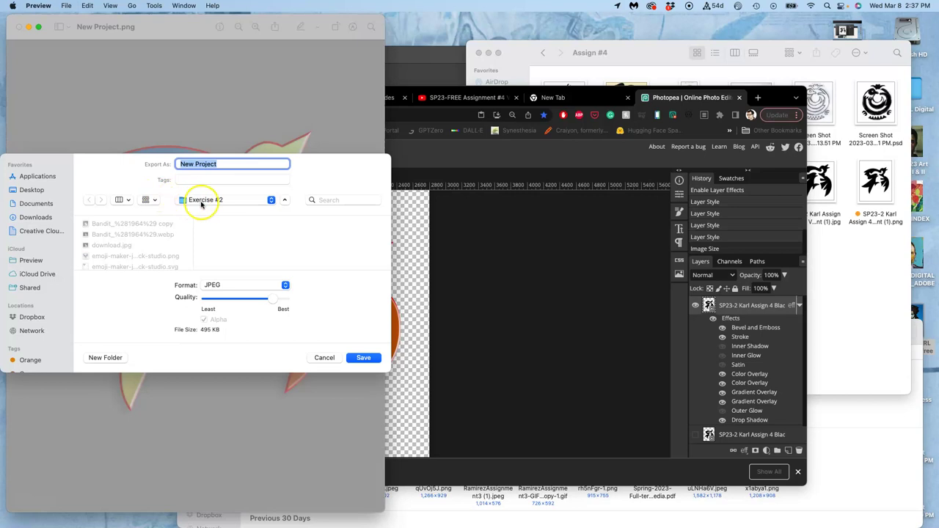
{"action": "key", "text": "super+shift+d"}
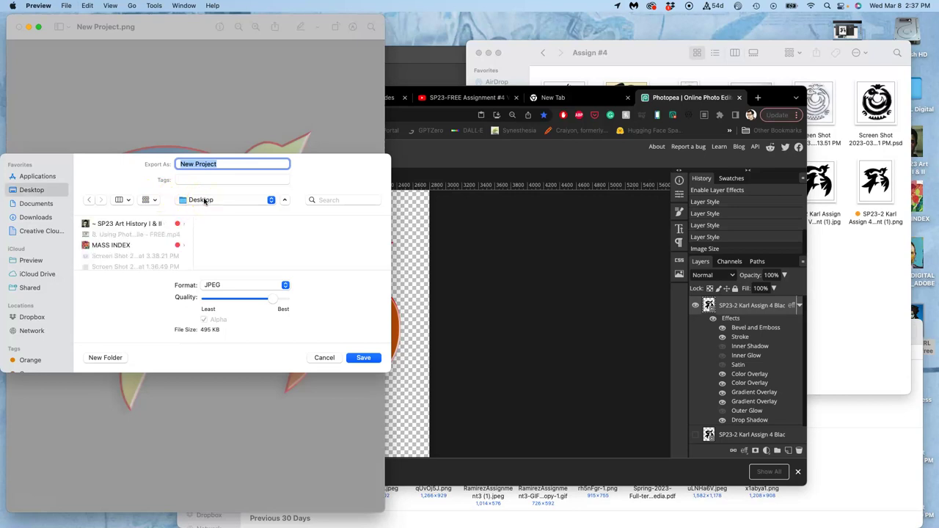
{"action": "left_click", "coordinate": [363, 358]}
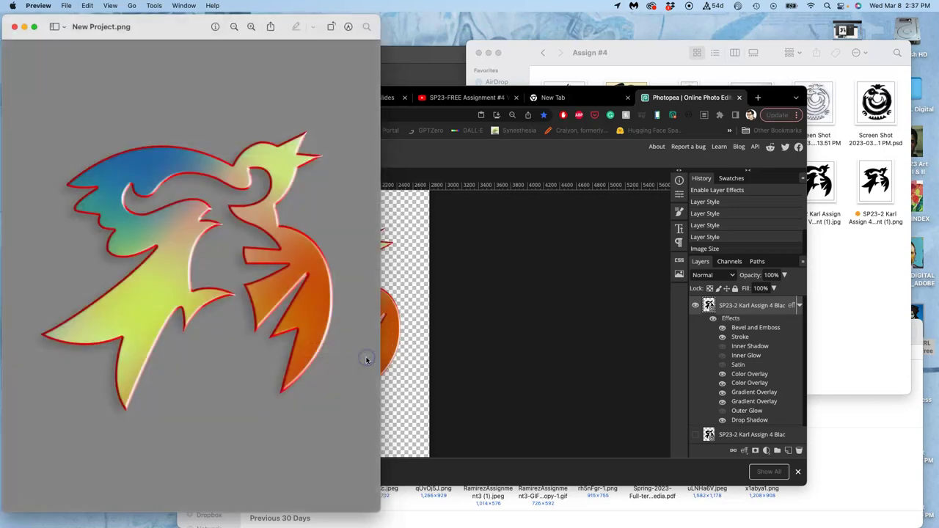
{"action": "left_click", "coordinate": [14, 26]}
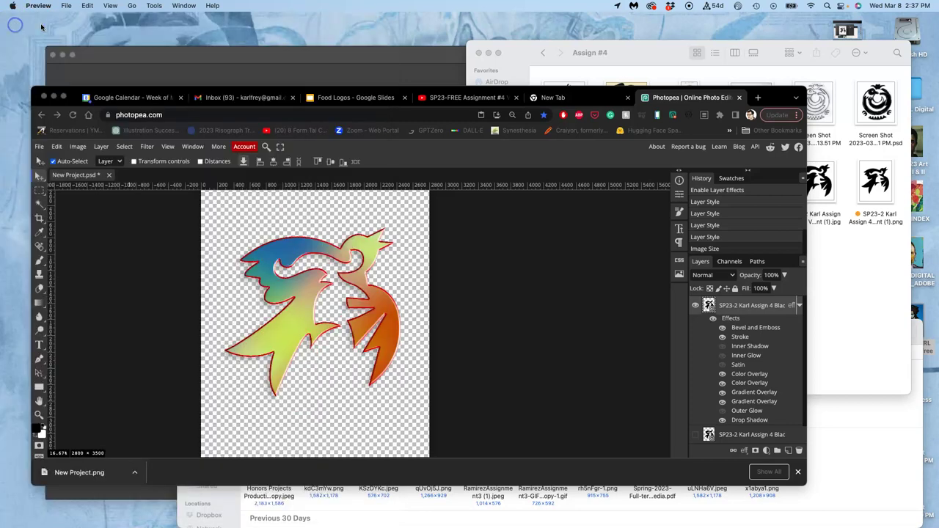
Drag the New Project file from the Desktop into the Assign #4 folder.
{"action": "key", "text": "F11"}
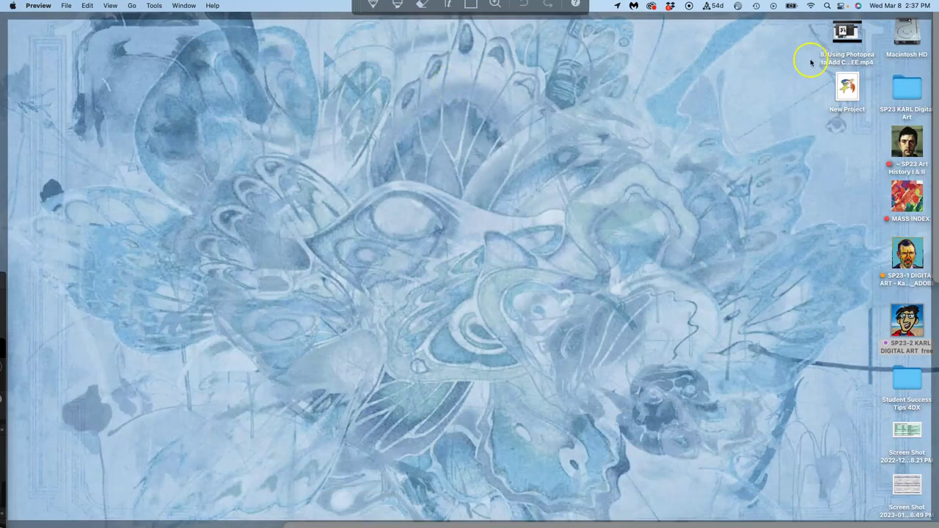
{"action": "left_click_drag", "start_coordinate": [847, 87], "coordinate": [849, 272]}
{"action": "left_click", "coordinate": [850, 455]}
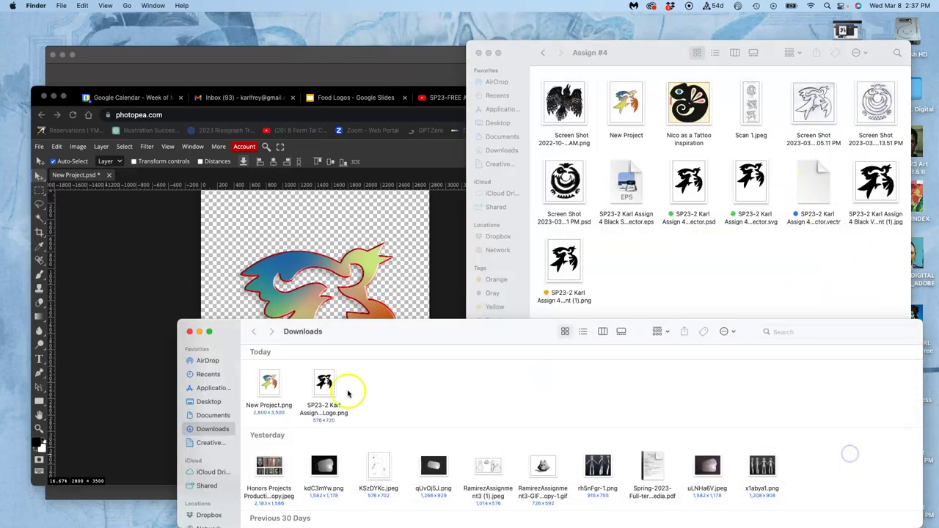
Move both Downloads PNGs into Assign #4, renaming New Project.png to the Assign 4 Color Logo name.
{"action": "left_click_drag", "start_coordinate": [269, 383], "coordinate": [638, 271]}
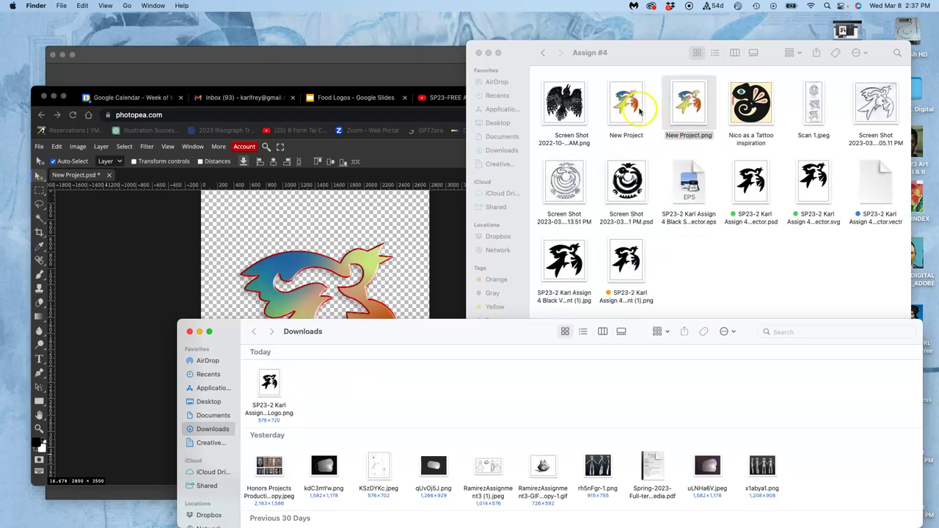
{"action": "left_click", "coordinate": [682, 137]}
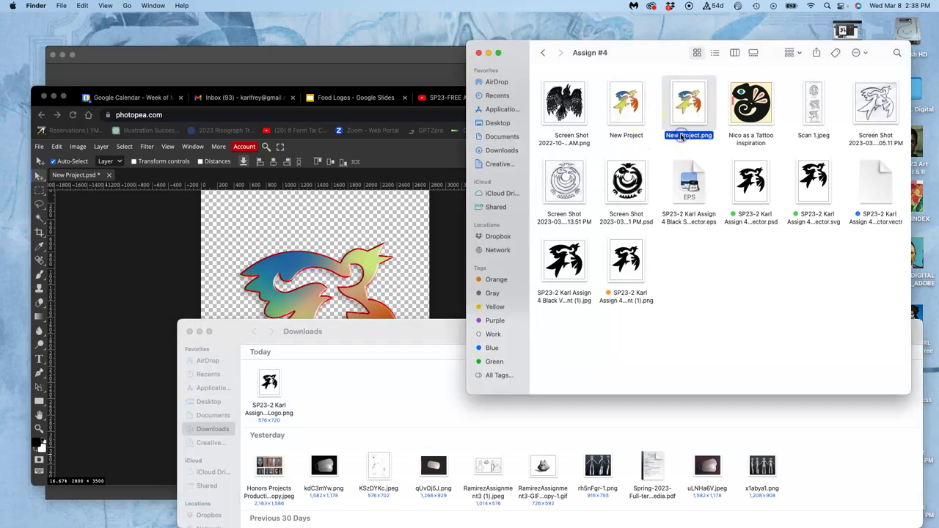
{"action": "left_click", "coordinate": [681, 137]}
{"action": "type", "text": "S1"}
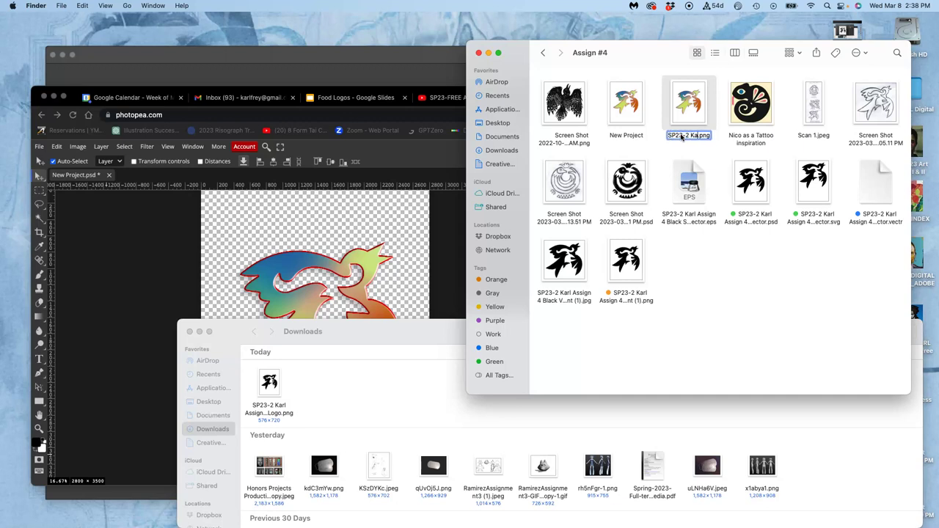
{"action": "type", "text": "23-2 Karl Assign 4 Color Logo"}
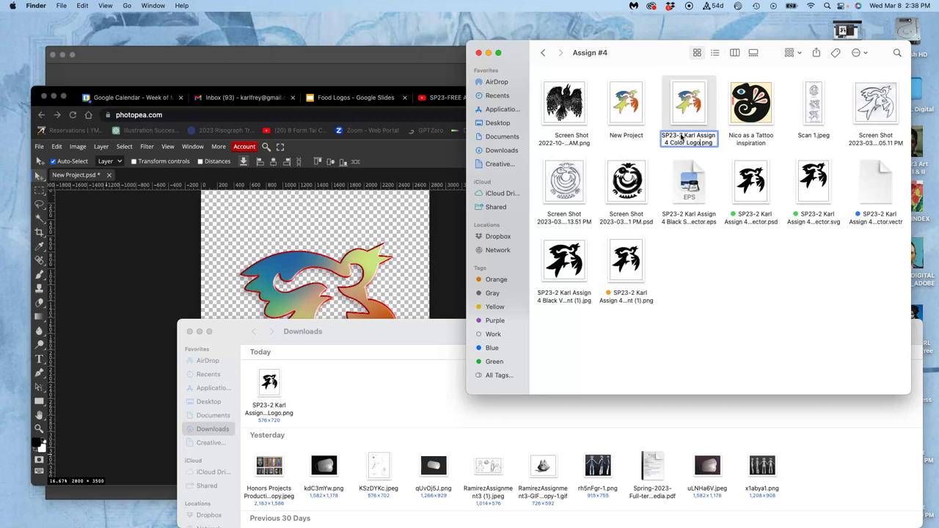
{"action": "left_click", "coordinate": [709, 162]}
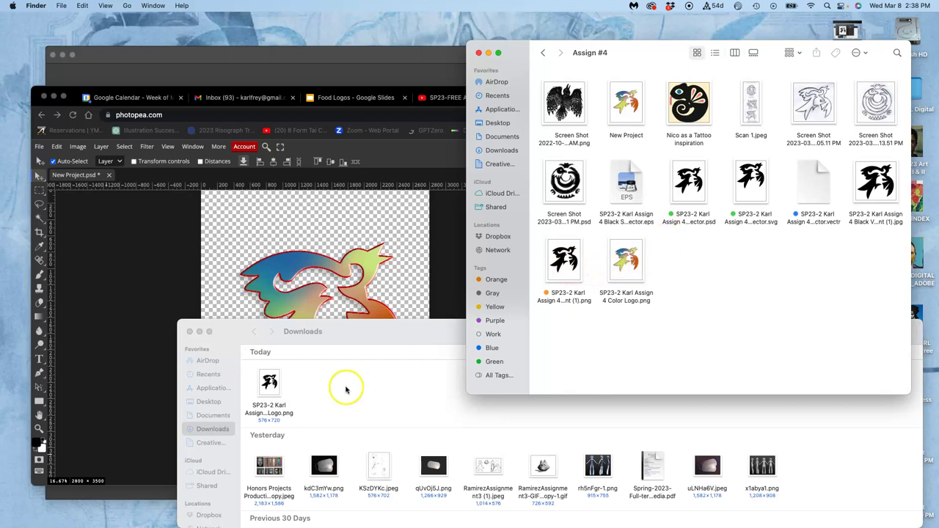
{"action": "left_click_drag", "start_coordinate": [270, 382], "coordinate": [732, 272]}
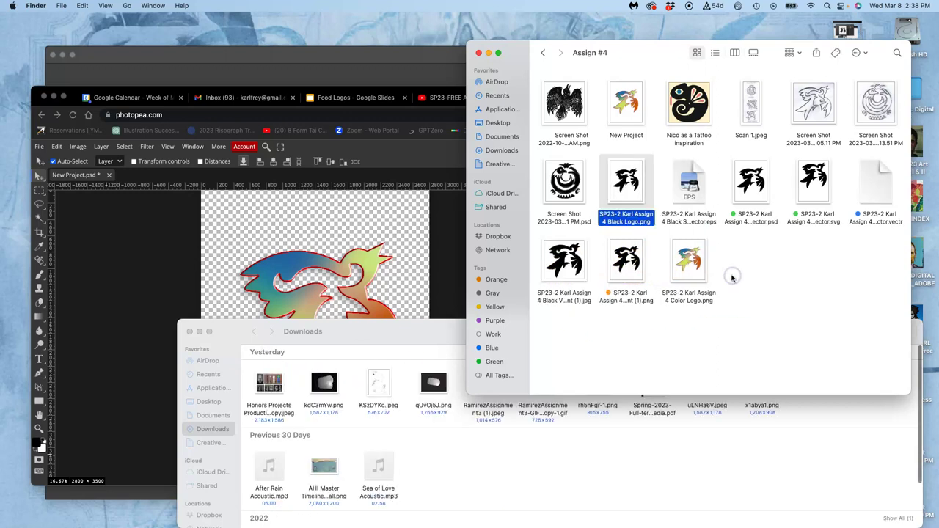
Tag the Black Logo file orange and open it in Preview.
{"action": "right_click", "coordinate": [632, 191]}
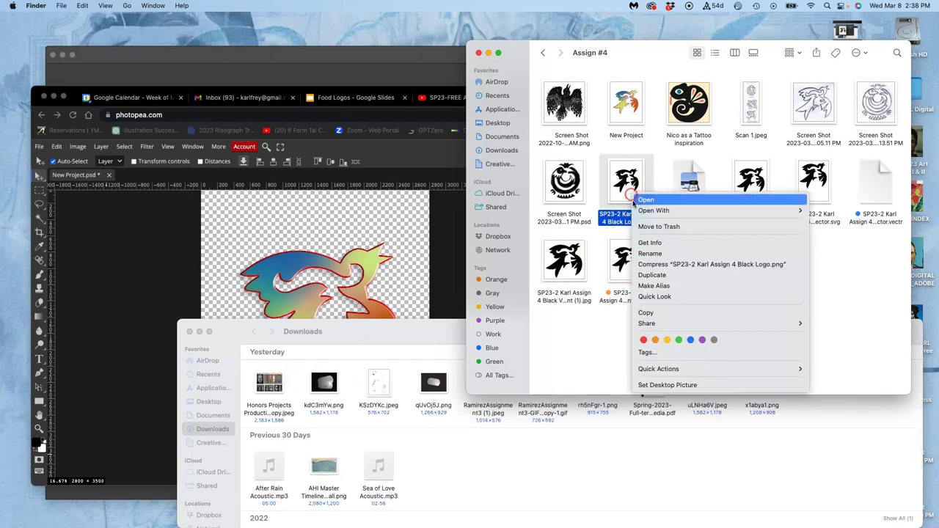
{"action": "left_click", "coordinate": [654, 339]}
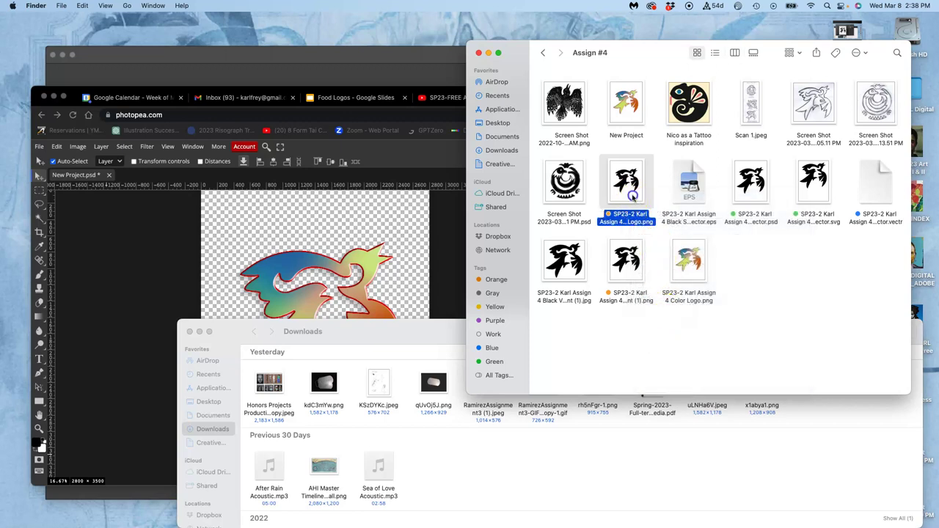
{"action": "double_click", "coordinate": [633, 192]}
Open the New Project image in Preview twice to check it, closing it each time.
{"action": "double_click", "coordinate": [625, 109]}
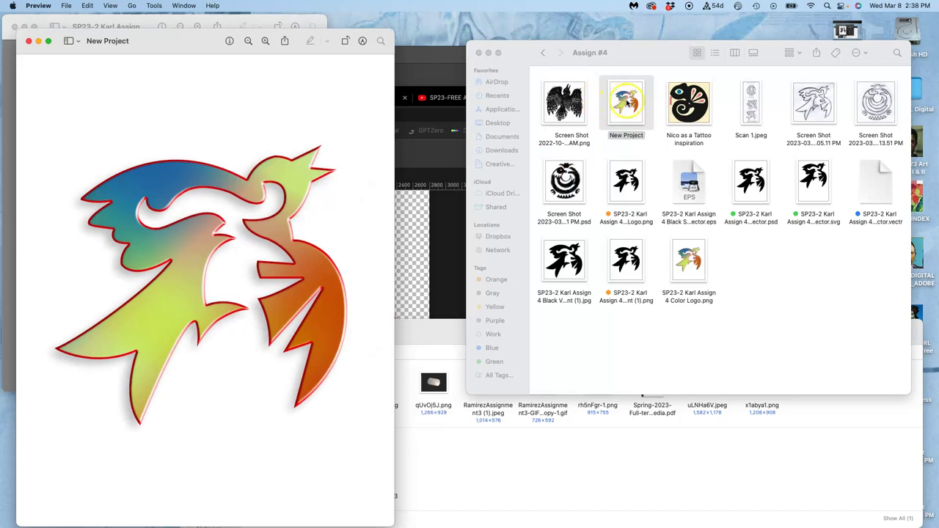
{"action": "left_click", "coordinate": [29, 42]}
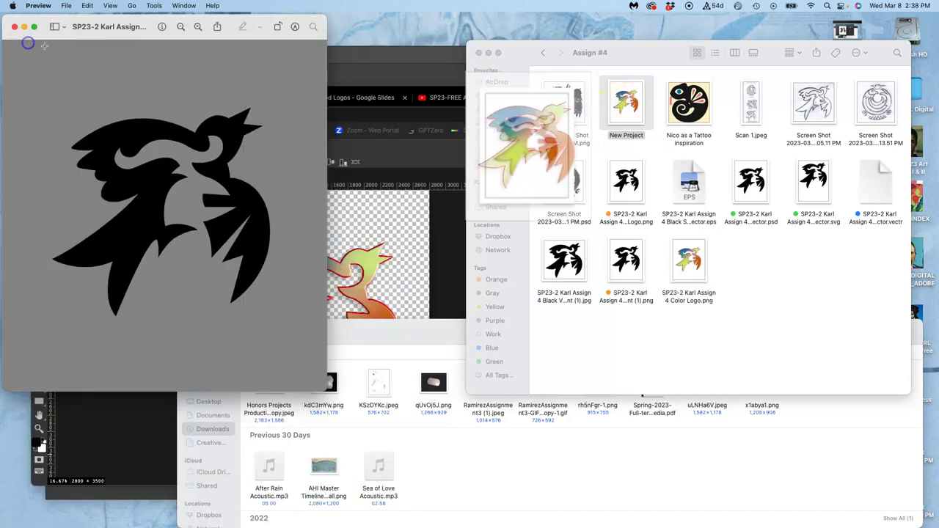
{"action": "left_click", "coordinate": [626, 103]}
{"action": "double_click", "coordinate": [626, 102]}
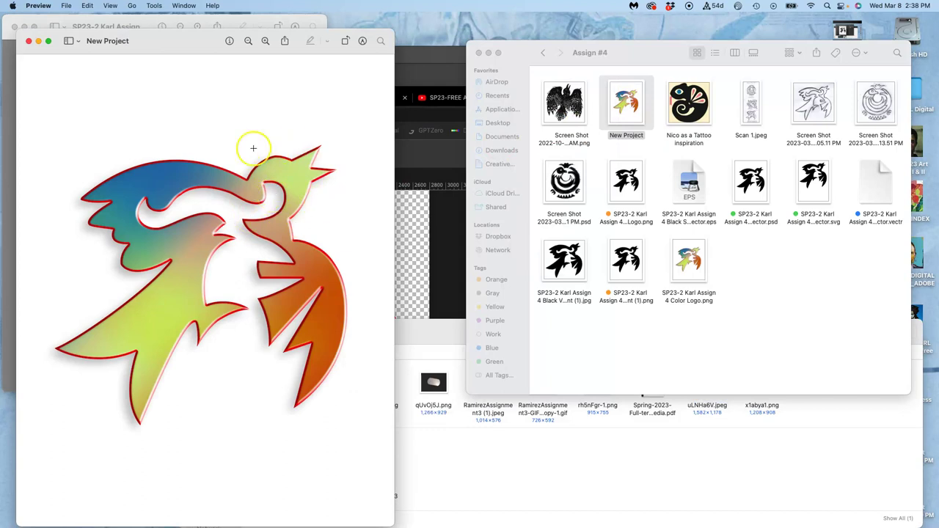
{"action": "left_click", "coordinate": [29, 43]}
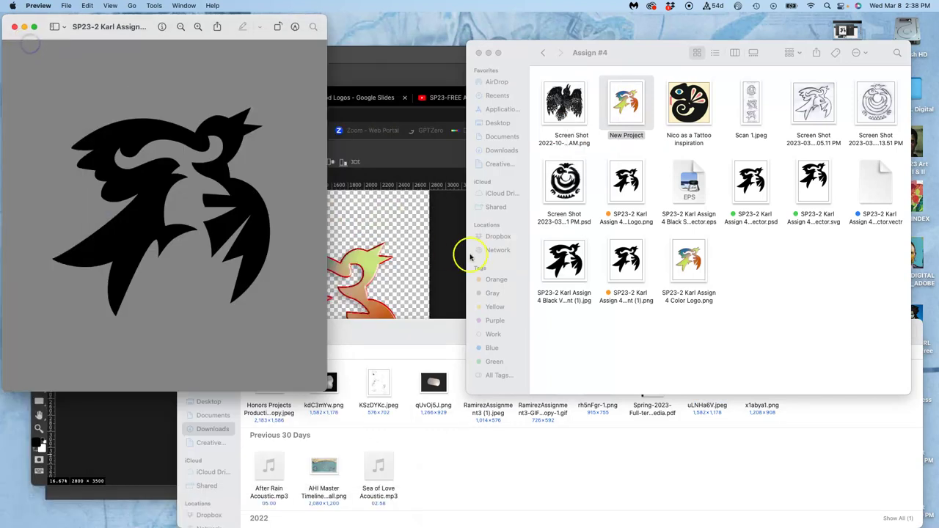
Open the Color Logo image, centre its window to inspect it, then close it.
{"action": "left_click", "coordinate": [688, 266]}
{"action": "double_click", "coordinate": [688, 266]}
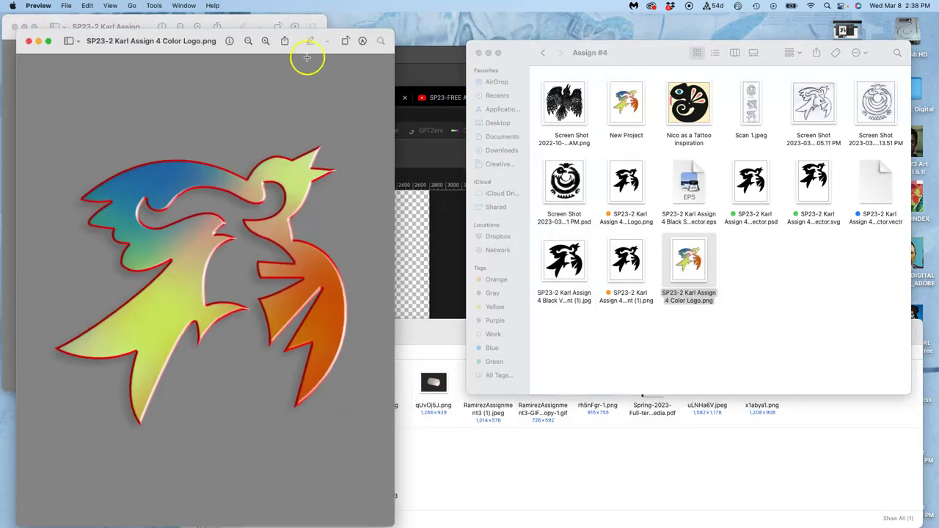
{"action": "left_click_drag", "start_coordinate": [245, 33], "coordinate": [526, 4]}
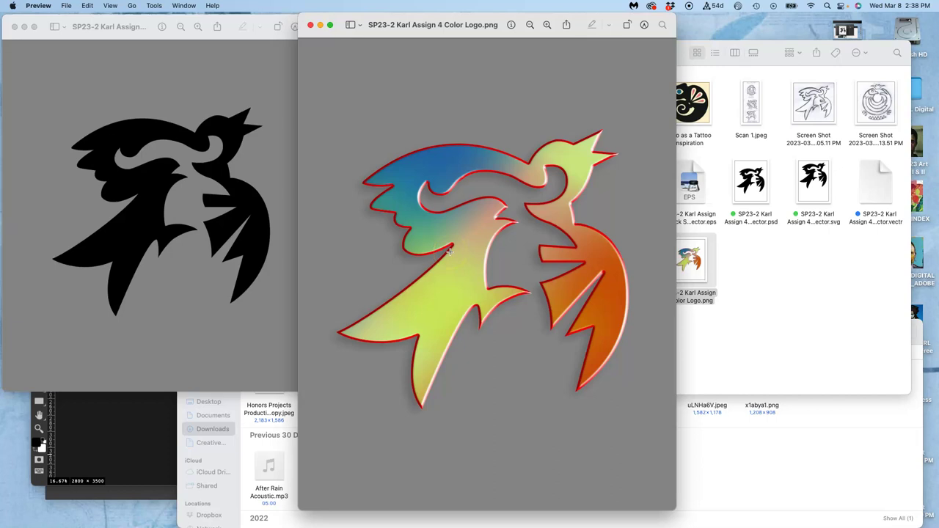
{"action": "left_click", "coordinate": [311, 26]}
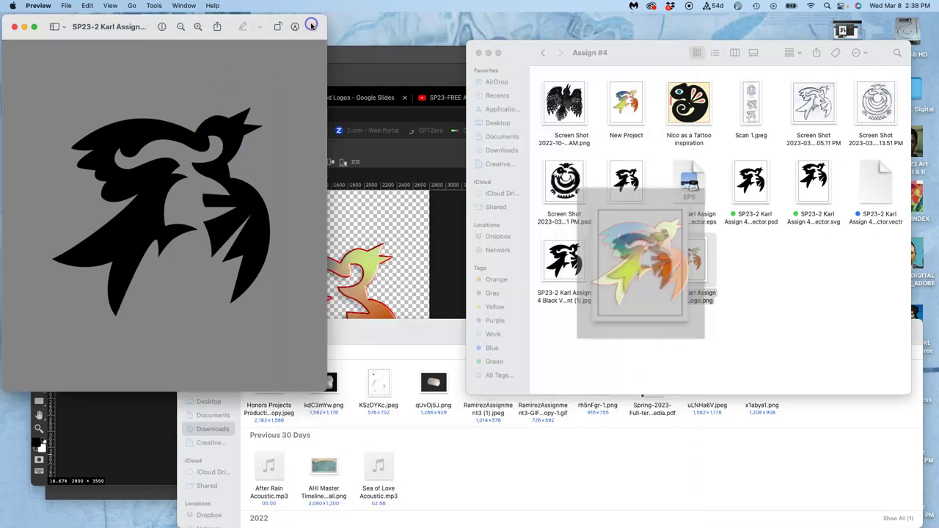
Close the preview and save the Photopea project as New Project.psd via Save PSD/PSB.
{"action": "left_click", "coordinate": [16, 27]}
{"action": "left_click", "coordinate": [230, 223]}
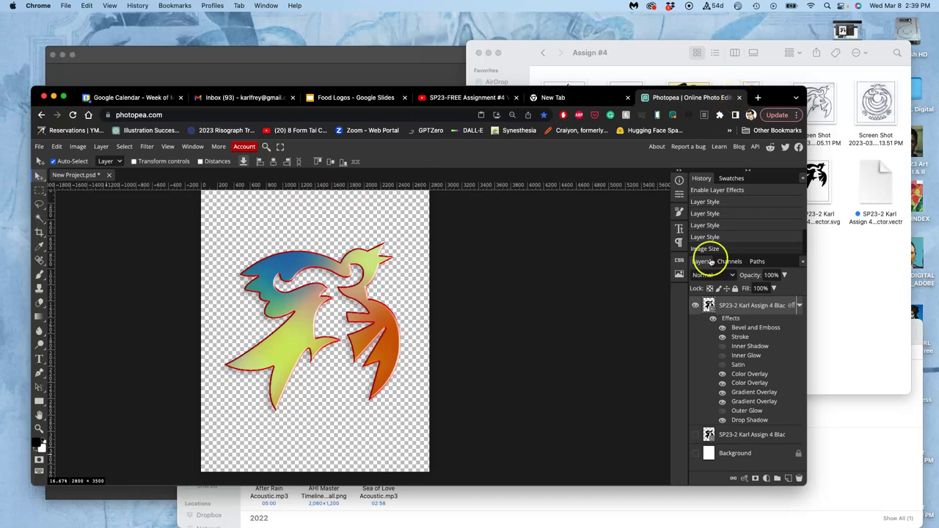
{"action": "left_click", "coordinate": [39, 148]}
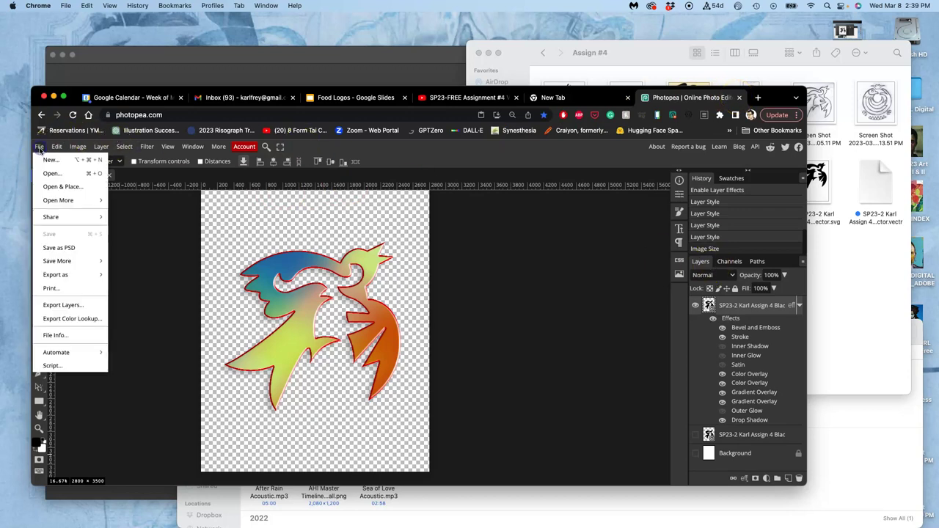
{"action": "mouse_move", "coordinate": [63, 261]}
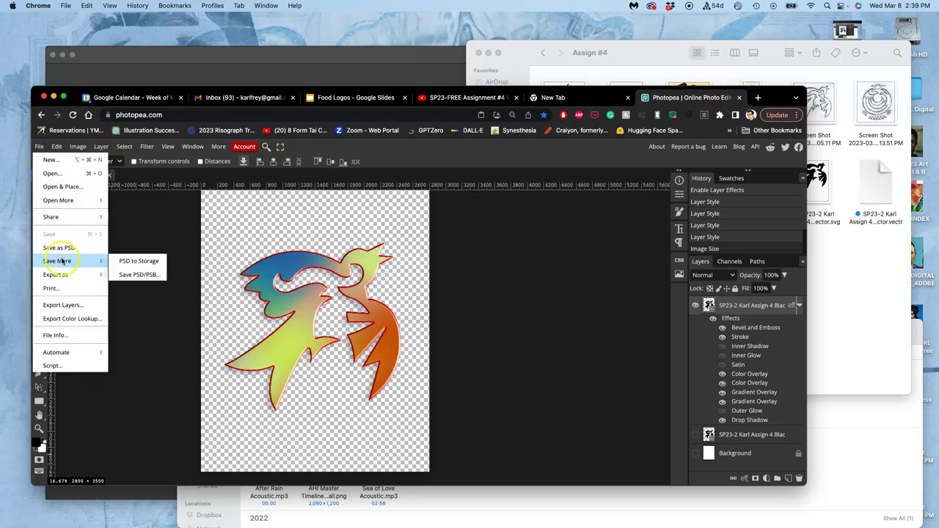
{"action": "left_click", "coordinate": [131, 274]}
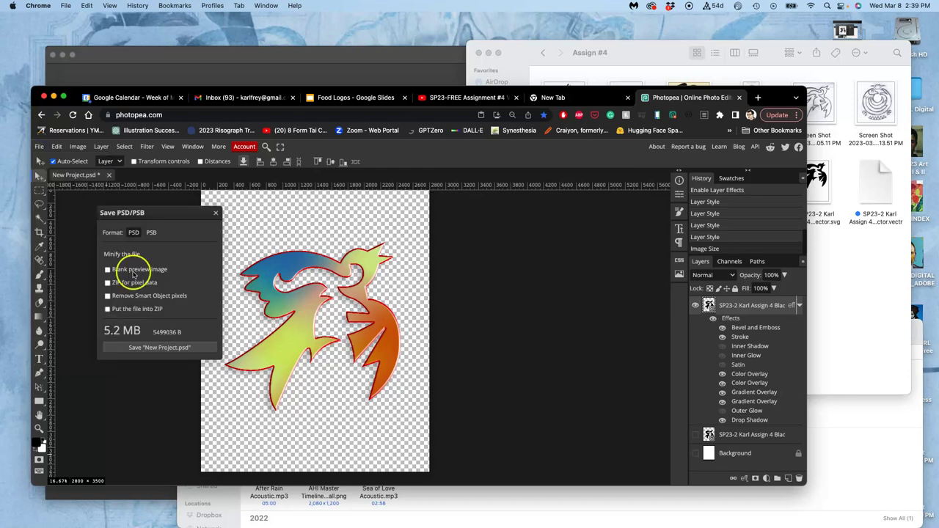
{"action": "left_click", "coordinate": [146, 348]}
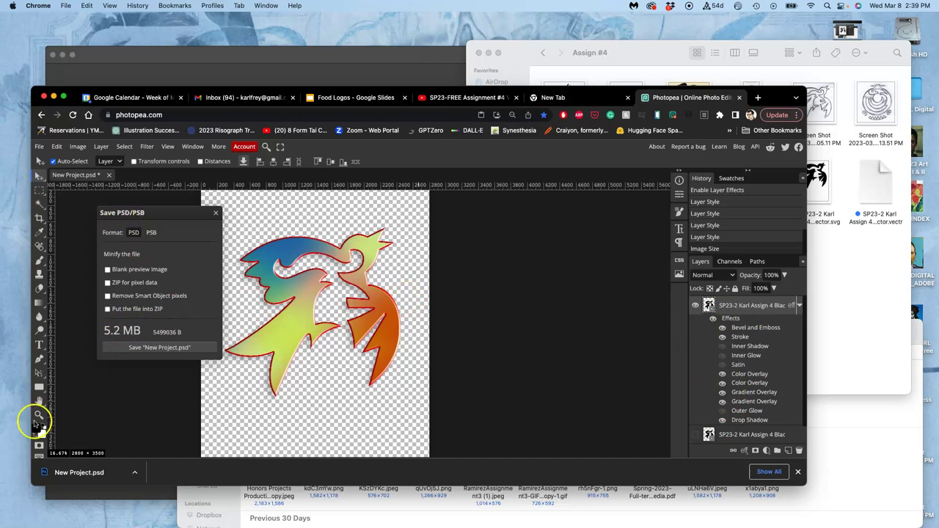
{"action": "left_click", "coordinate": [328, 510]}
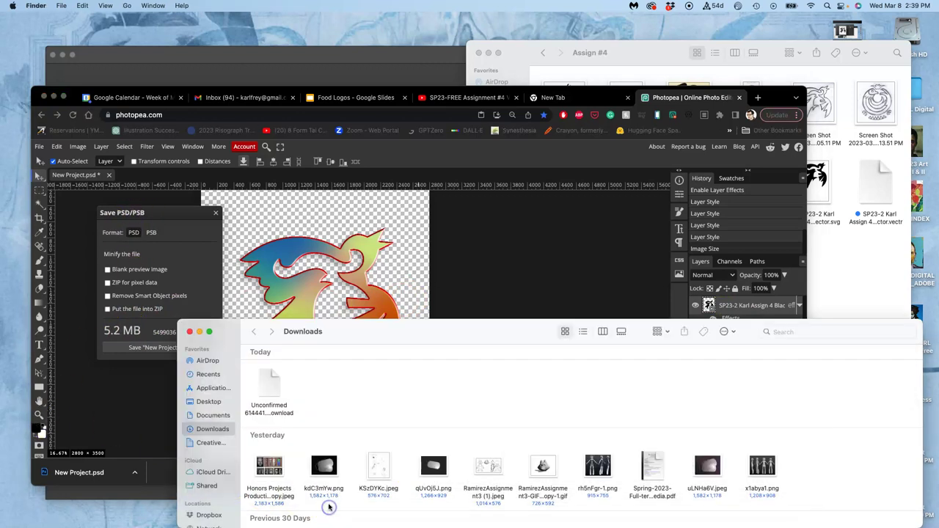
Save another copy of the PSD from Photopea and return to Downloads.
{"action": "left_click", "coordinate": [147, 415]}
{"action": "left_click", "coordinate": [158, 351]}
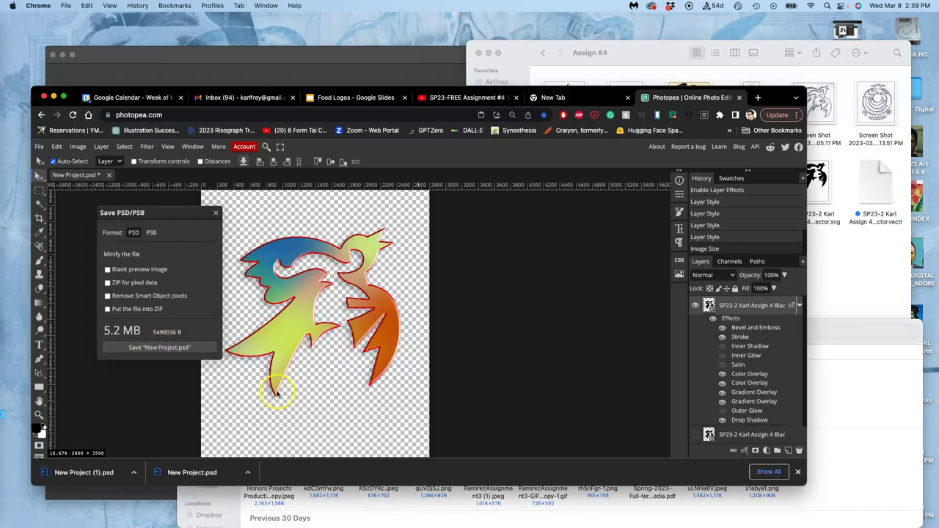
{"action": "left_click", "coordinate": [432, 513]}
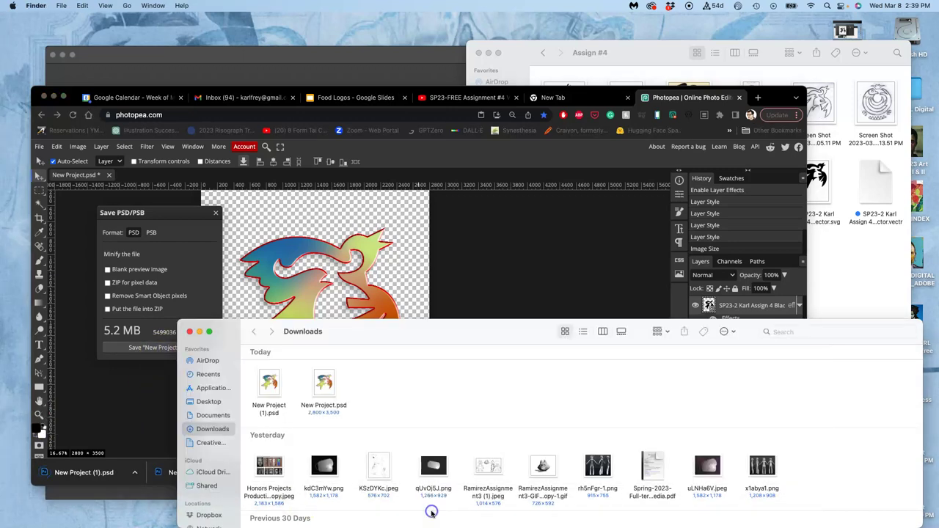
Rename New Project.psd to 'Assignment #4 Black and Color Logo' and move it into Assign #4.
{"action": "left_click", "coordinate": [325, 405]}
{"action": "left_click", "coordinate": [326, 405]}
{"action": "type", "text": "SP23-2 Karl A"}
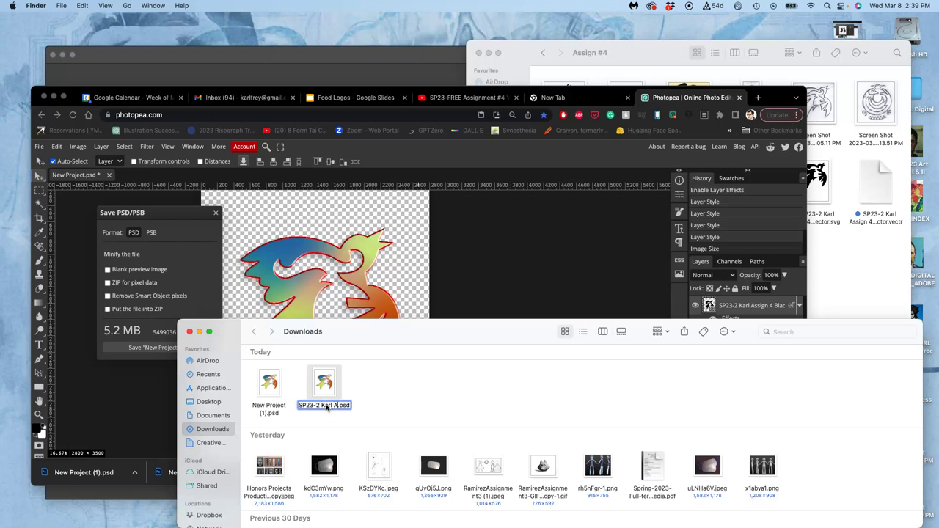
{"action": "type", "text": "ssignment"}
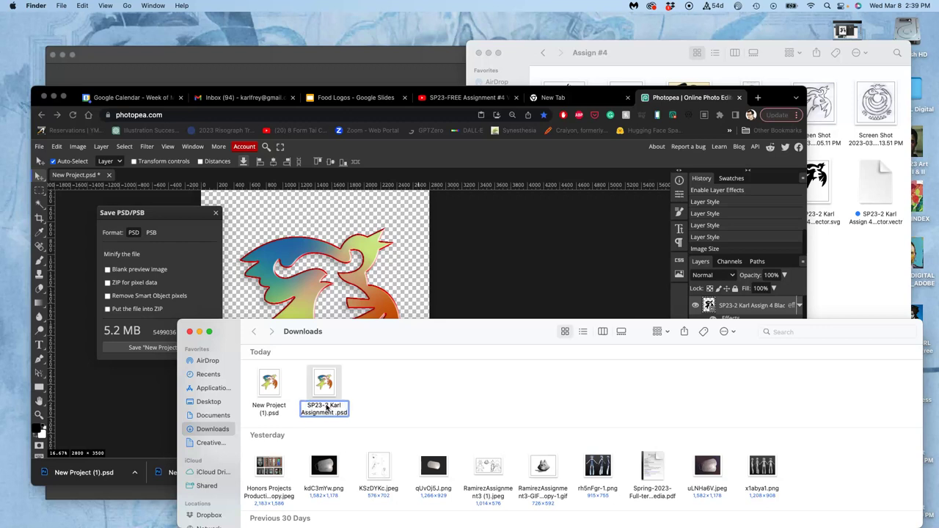
{"action": "type", "text": " #4"}
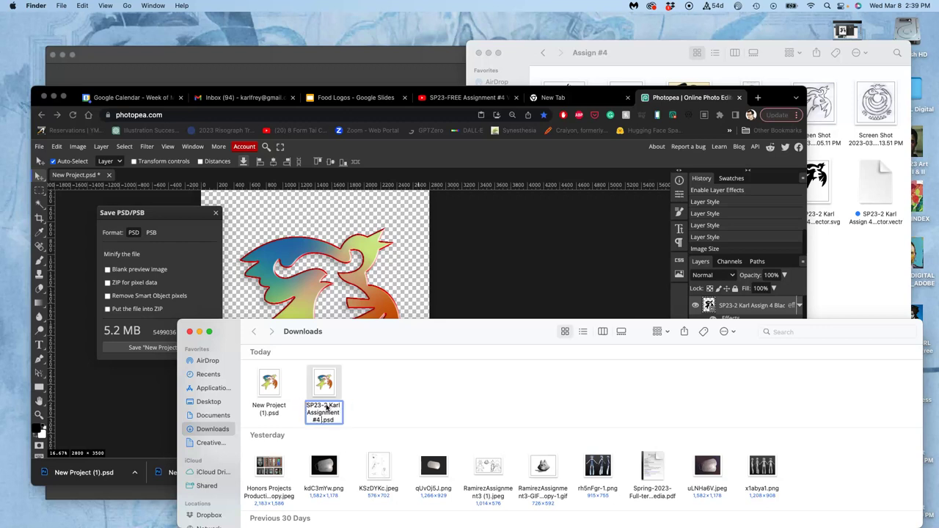
{"action": "type", "text": " Black and Color Lo"}
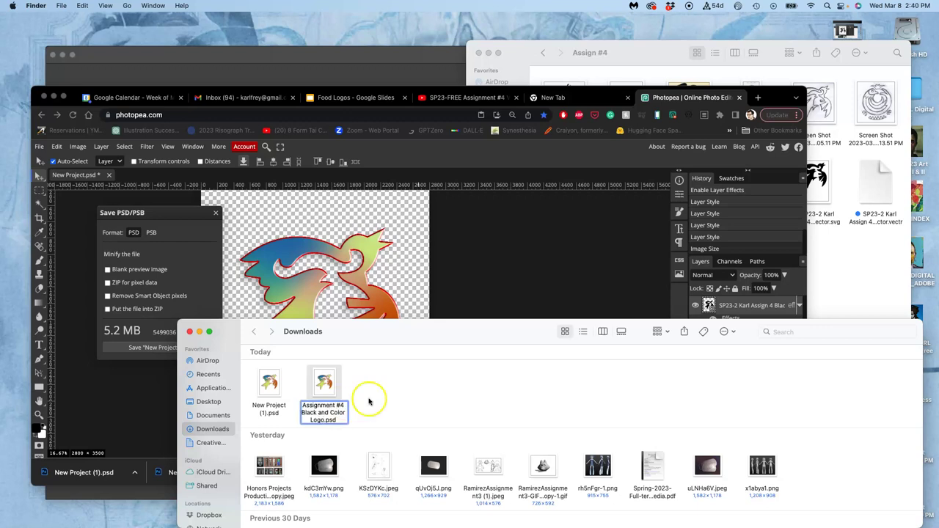
{"action": "type", "text": "go"}
{"action": "left_click", "coordinate": [377, 400]}
{"action": "left_click_drag", "start_coordinate": [342, 384], "coordinate": [826, 270]}
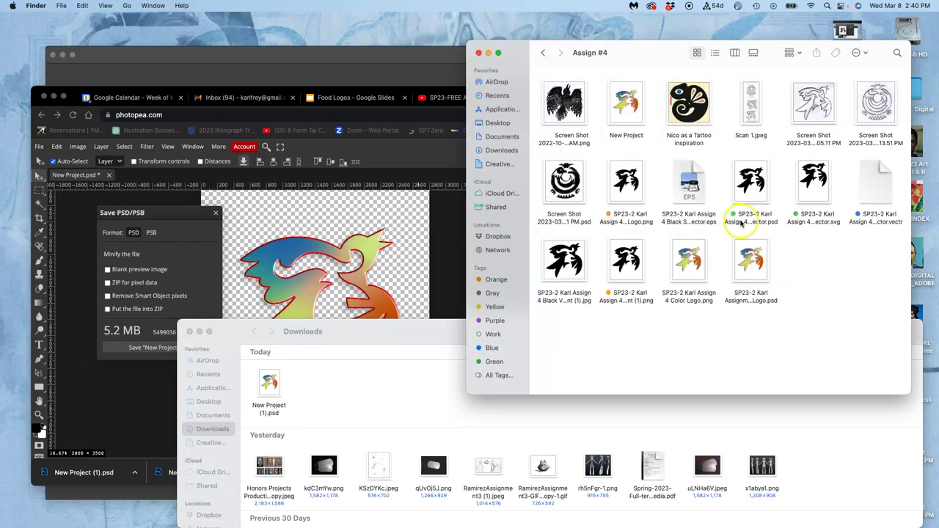
Tag the logo PSD green and move the New Project file to the Trash.
{"action": "right_click", "coordinate": [748, 253]}
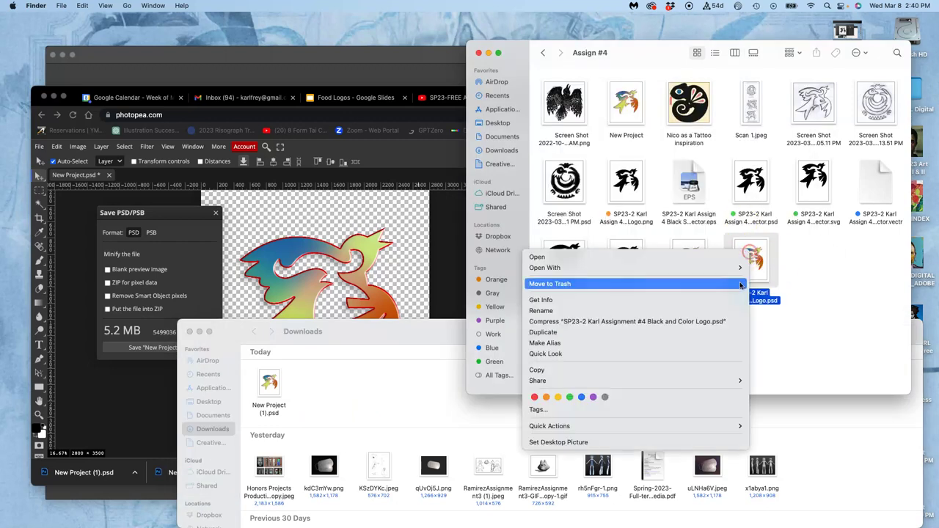
{"action": "left_click", "coordinate": [572, 398]}
{"action": "left_click", "coordinate": [703, 350]}
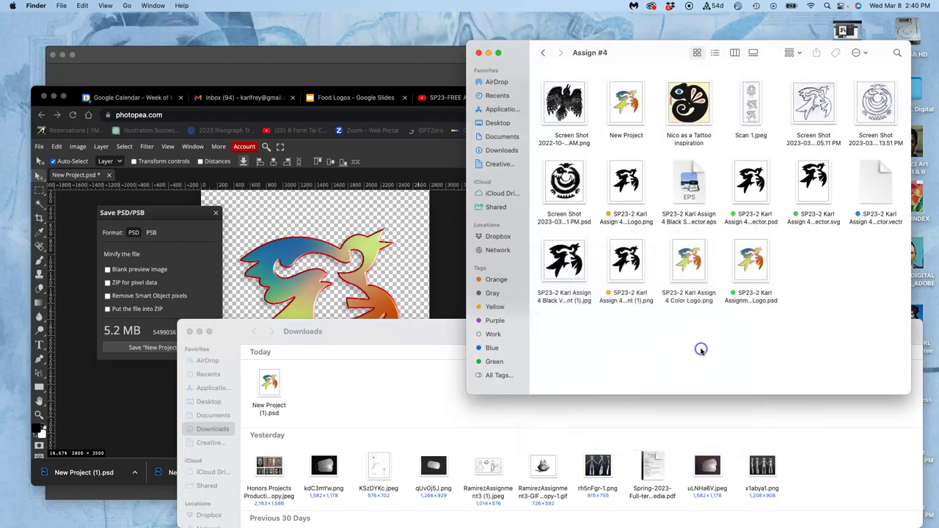
{"action": "right_click", "coordinate": [626, 123]}
{"action": "left_click", "coordinate": [642, 152]}
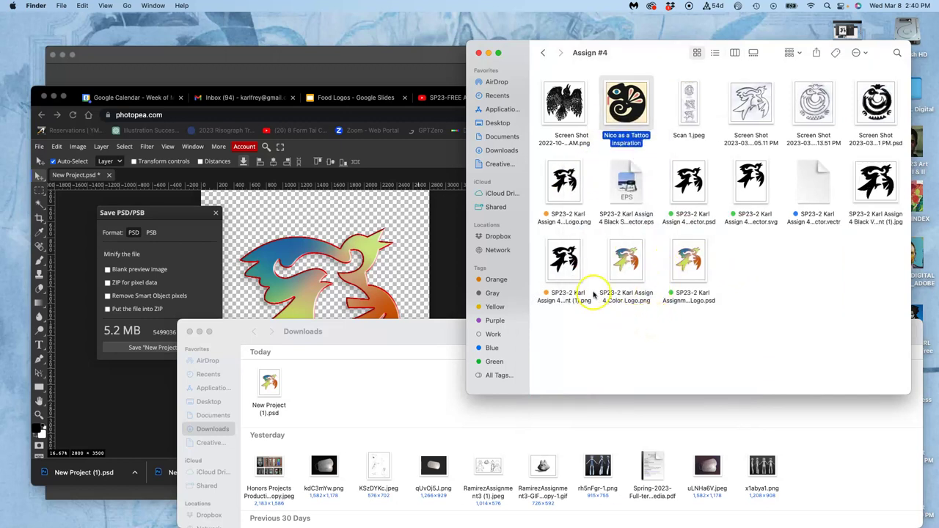
{"action": "right_click", "coordinate": [564, 198]}
{"action": "left_click", "coordinate": [839, 254]}
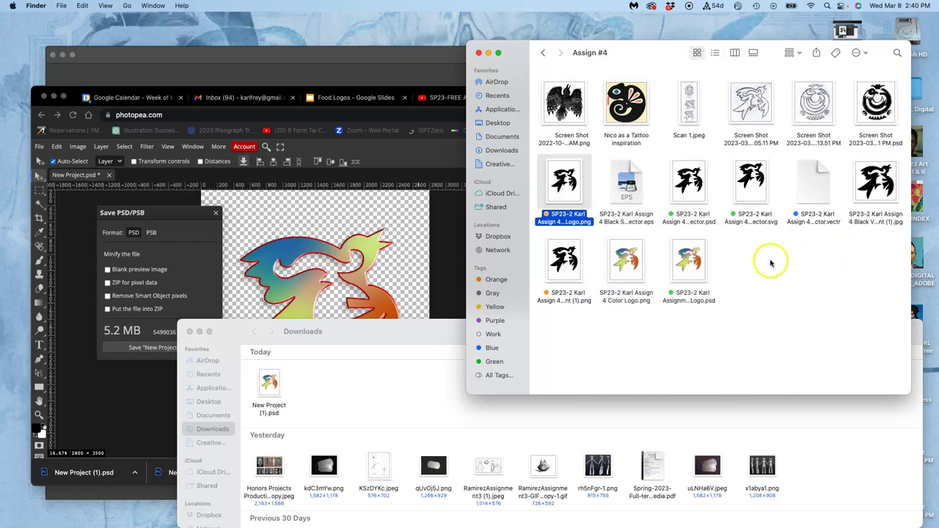
Show the folder as a list sorted newest first by Date Modified, and tag Color Logo orange.
{"action": "left_click", "coordinate": [716, 53]}
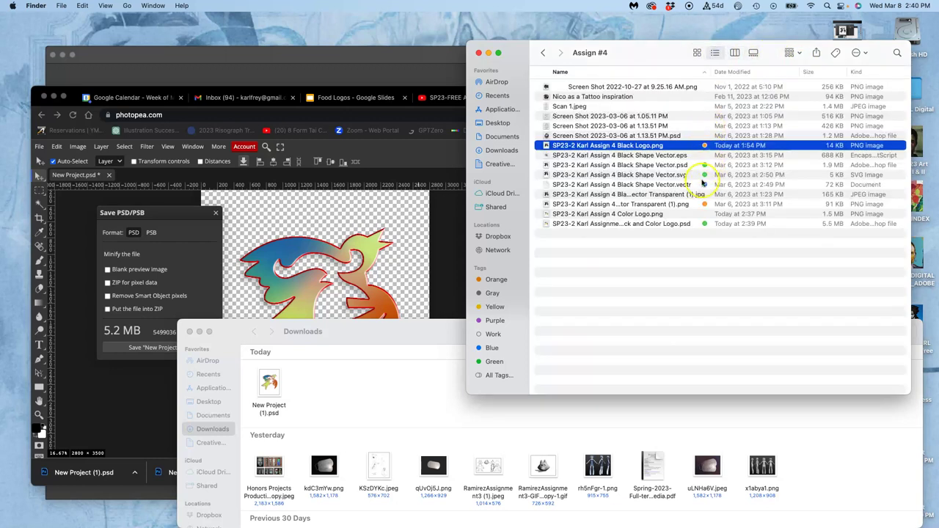
{"action": "left_click", "coordinate": [759, 73]}
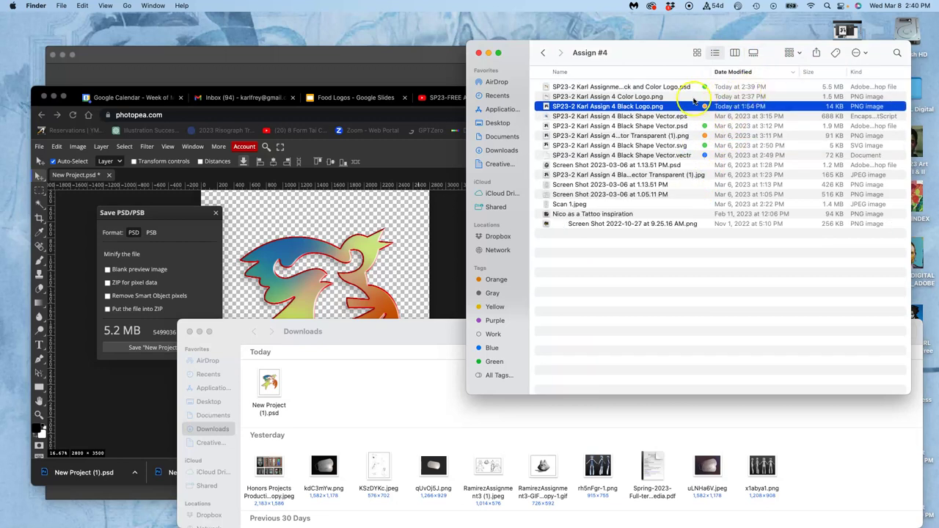
{"action": "right_click", "coordinate": [659, 99]}
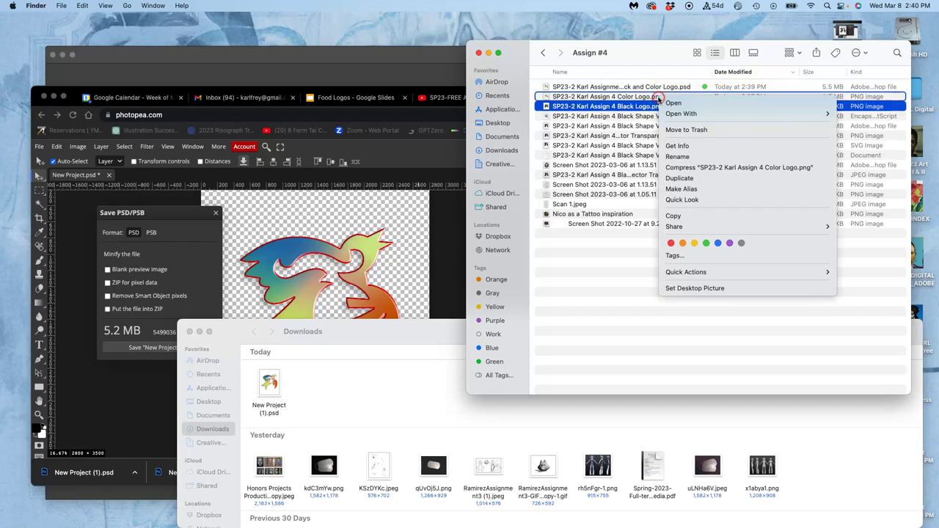
{"action": "left_click", "coordinate": [686, 237]}
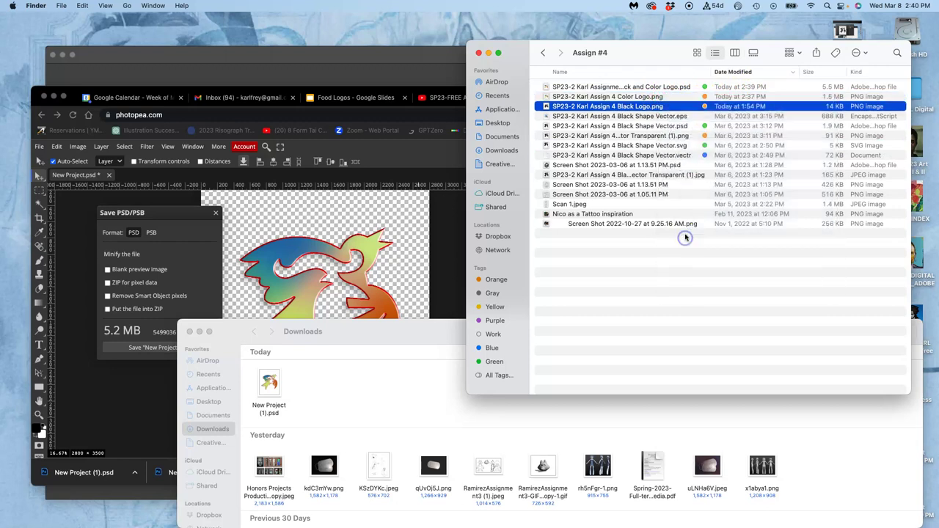
Trash the transparent vector PNG copy and reopen the Assign #4 folder.
{"action": "left_click", "coordinate": [689, 137]}
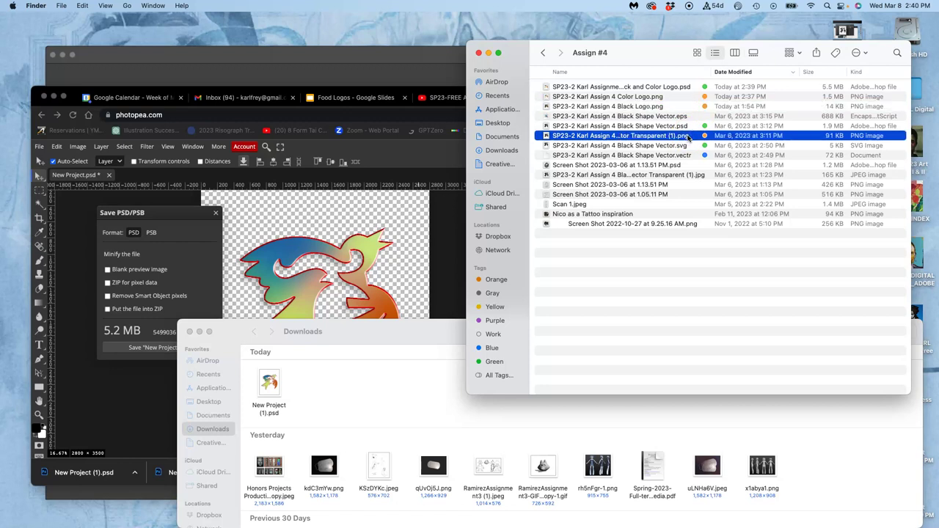
{"action": "right_click", "coordinate": [689, 137]}
{"action": "left_click", "coordinate": [696, 166]}
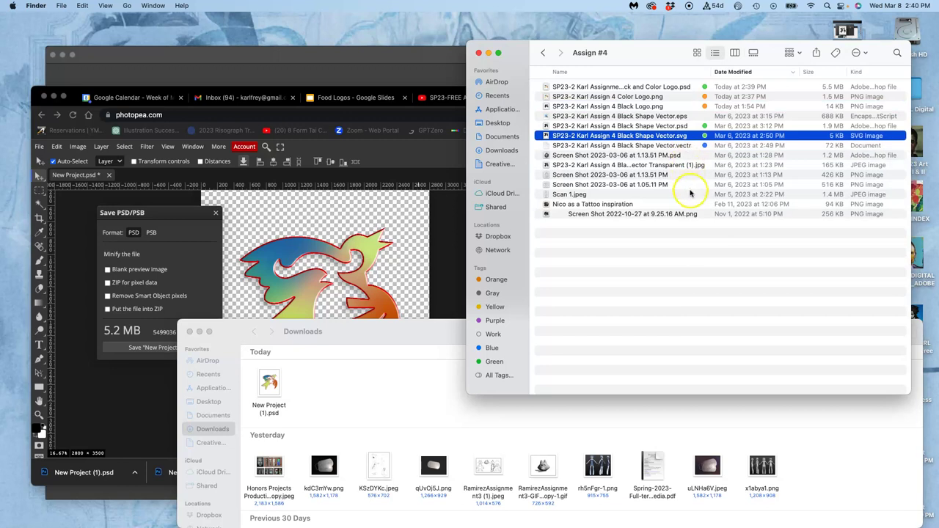
{"action": "left_click", "coordinate": [546, 53]}
{"action": "double_click", "coordinate": [717, 152]}
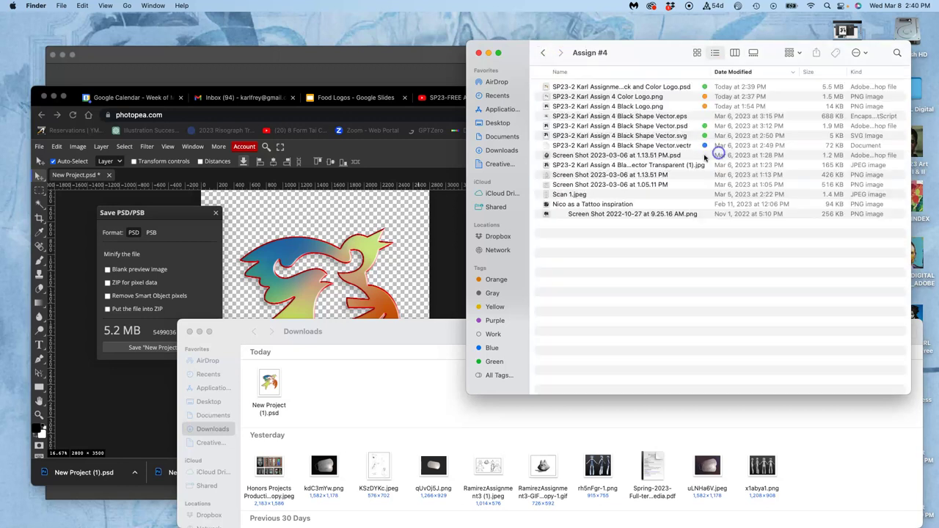
Close the Photopea tab without saving and switch to the empty new tab.
{"action": "left_click", "coordinate": [450, 233]}
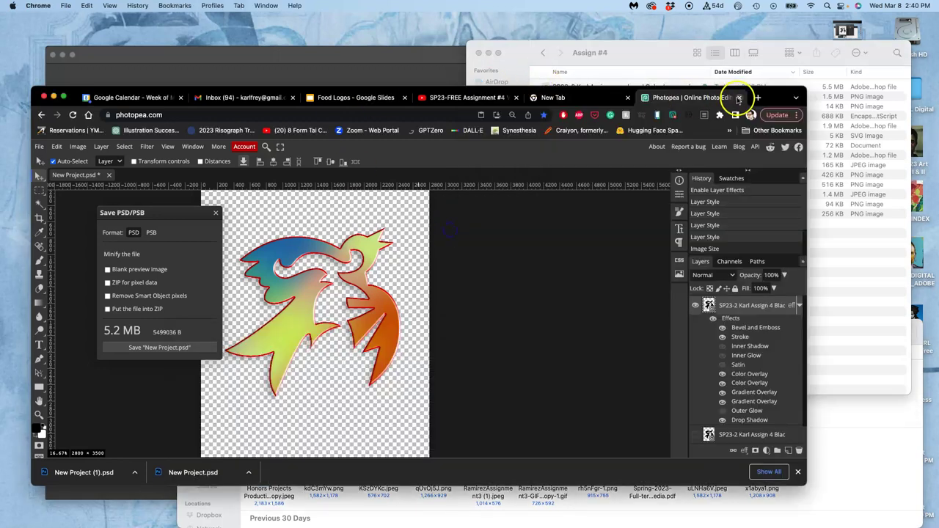
{"action": "left_click", "coordinate": [739, 97]}
{"action": "left_click", "coordinate": [514, 201]}
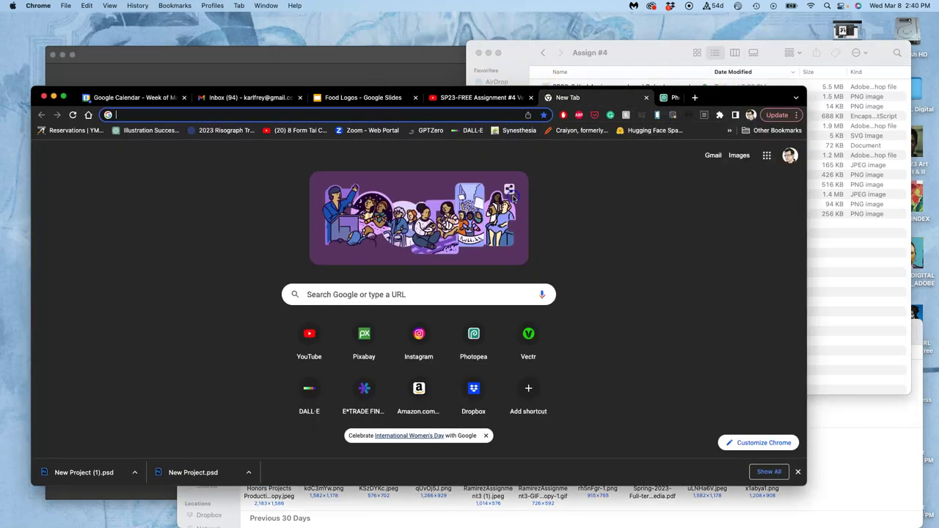
{"action": "left_click", "coordinate": [492, 102]}
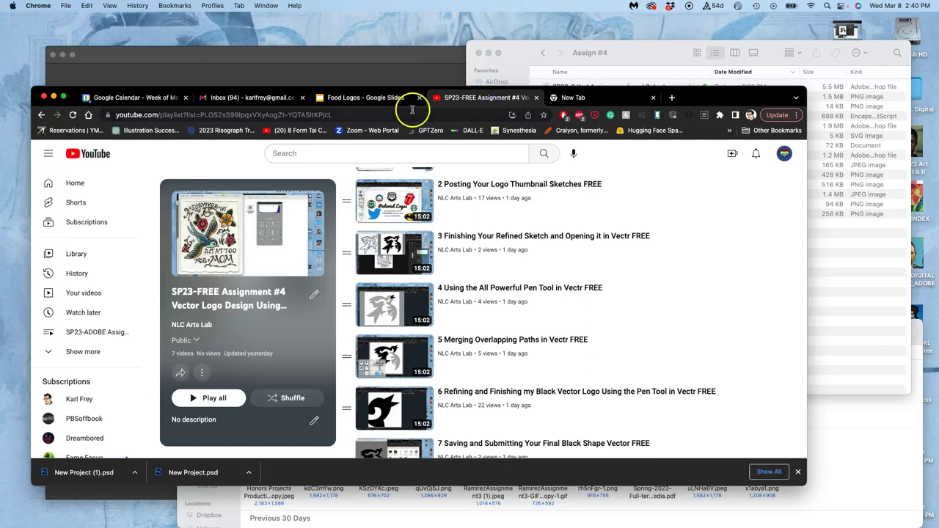
{"action": "left_click", "coordinate": [578, 99]}
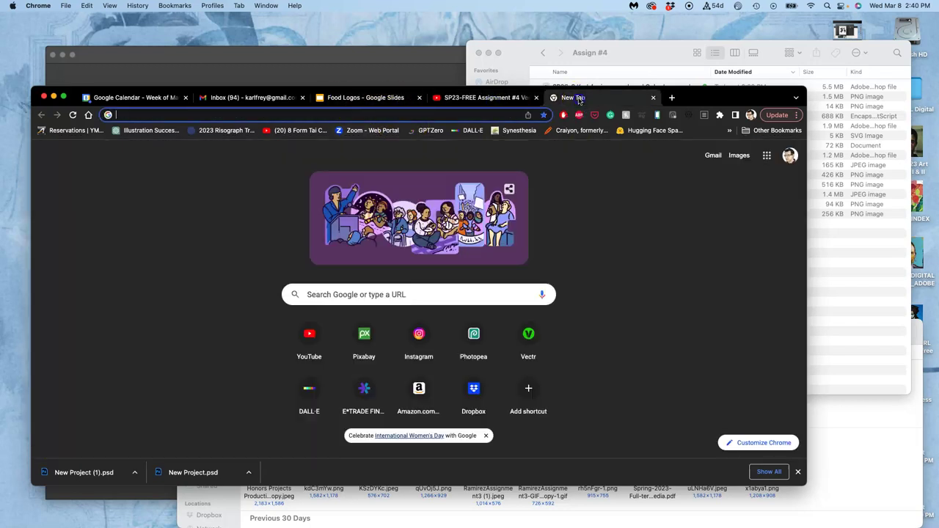
Reopen the ARTS-2348-006 course page from History and close the downloads bar.
{"action": "left_click", "coordinate": [147, 5]}
{"action": "left_click", "coordinate": [155, 90]}
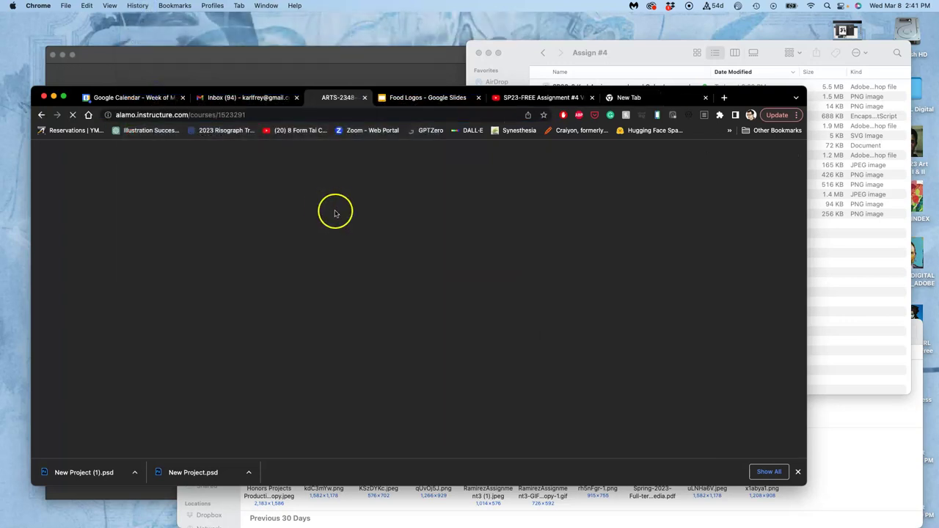
{"action": "left_click", "coordinate": [799, 473]}
{"action": "scroll", "coordinate": [485, 346], "scroll_direction": "down", "scroll_amount": 5}
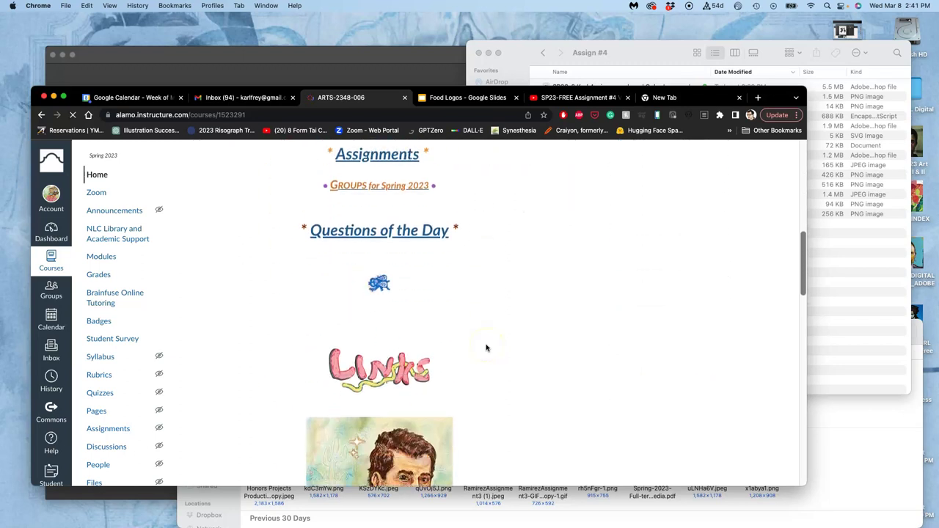
{"action": "scroll", "coordinate": [486, 348], "scroll_direction": "down", "scroll_amount": 5}
{"action": "scroll", "coordinate": [486, 348], "scroll_direction": "up", "scroll_amount": 7}
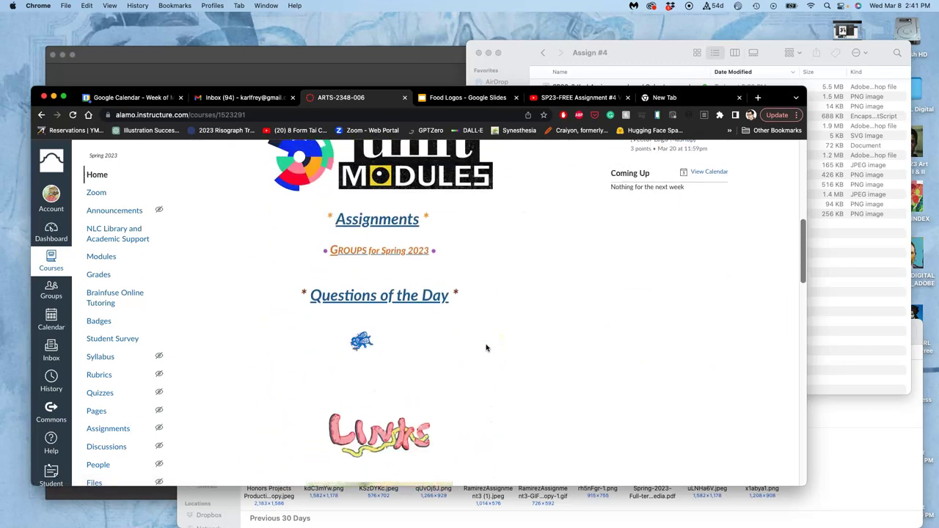
{"action": "scroll", "coordinate": [486, 348], "scroll_direction": "up", "scroll_amount": 3}
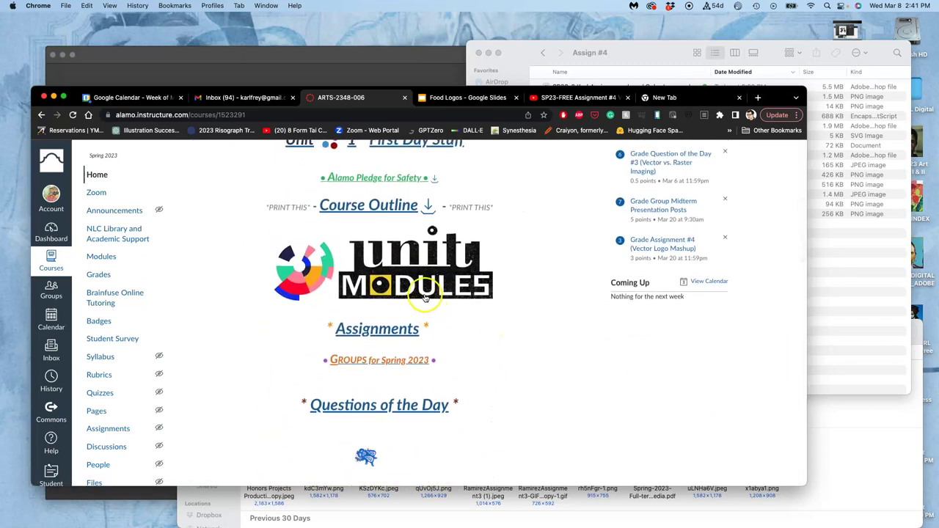
{"action": "left_click", "coordinate": [392, 332]}
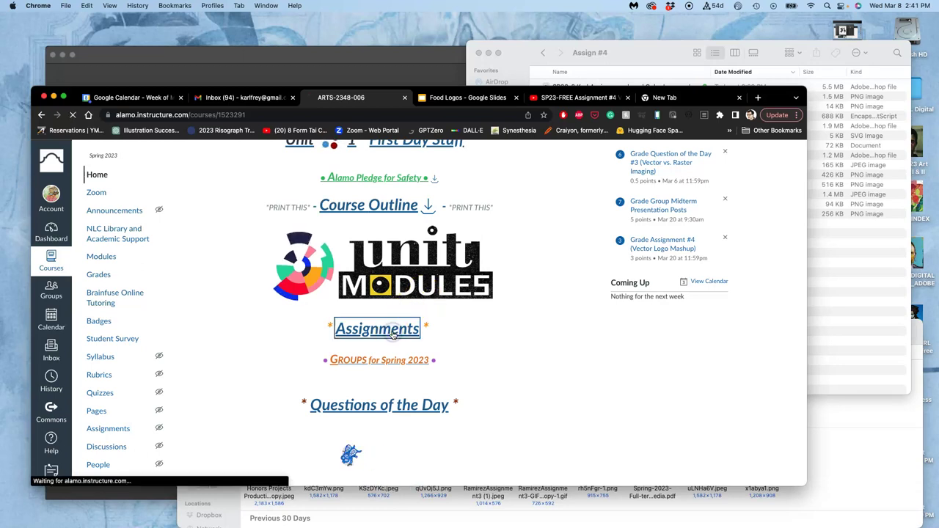
{"action": "scroll", "coordinate": [394, 335], "scroll_direction": "down", "scroll_amount": 4}
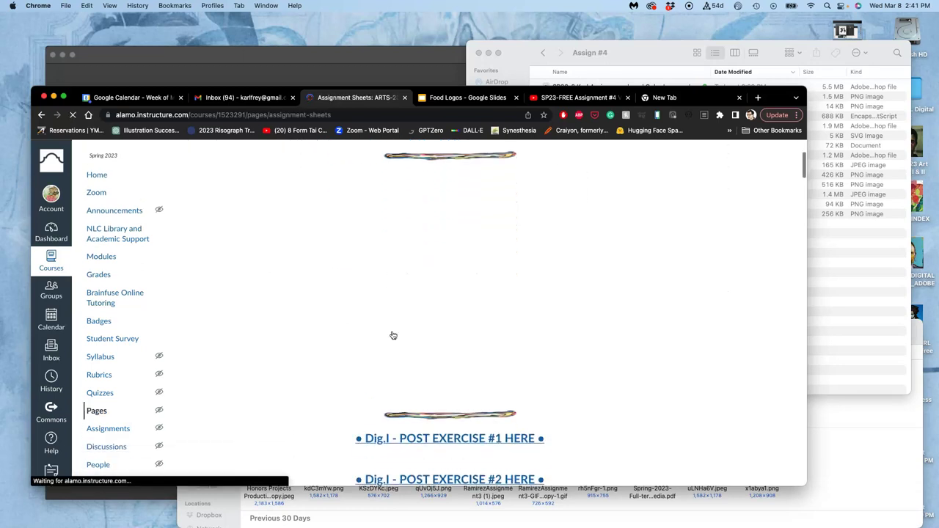
{"action": "scroll", "coordinate": [394, 335], "scroll_direction": "down", "scroll_amount": 10}
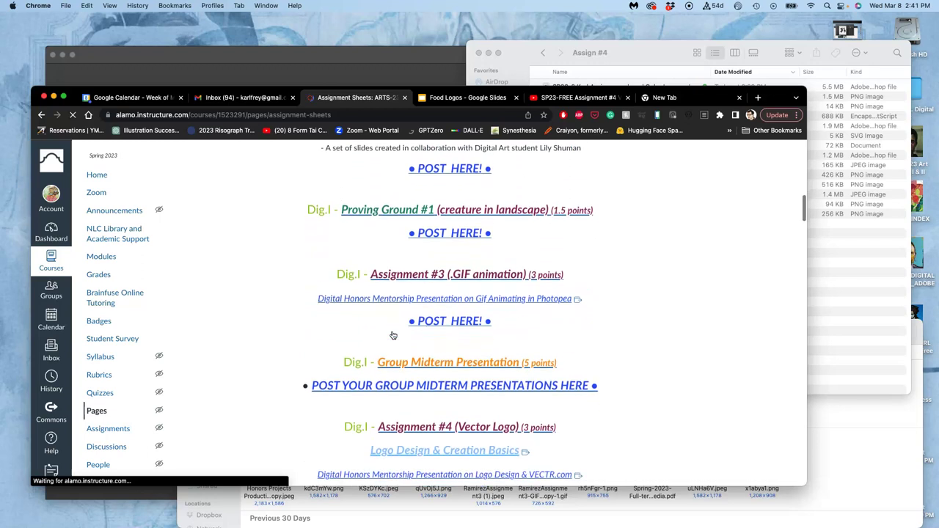
{"action": "scroll", "coordinate": [393, 335], "scroll_direction": "down", "scroll_amount": 5}
{"action": "left_click", "coordinate": [425, 357]}
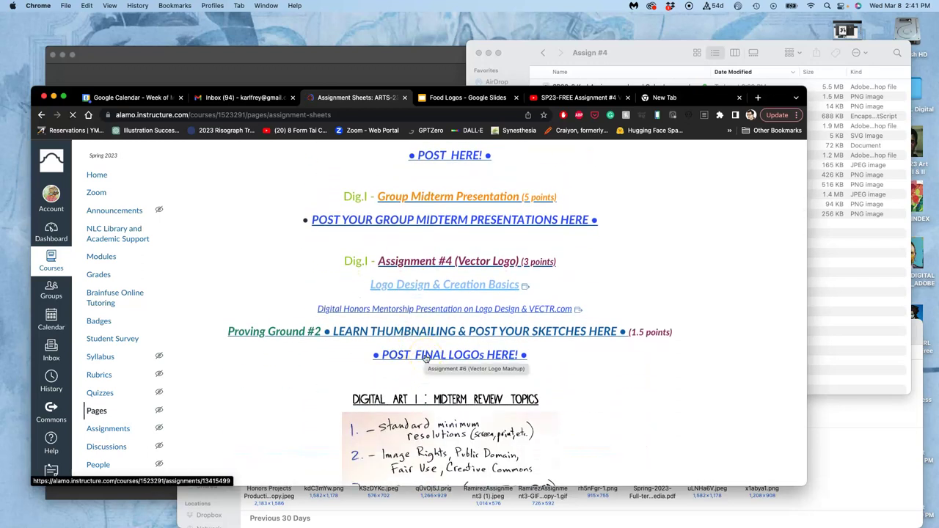
{"action": "left_click", "coordinate": [425, 357]}
{"action": "scroll", "coordinate": [426, 358], "scroll_direction": "down", "scroll_amount": 15}
{"action": "scroll", "coordinate": [425, 358], "scroll_direction": "down", "scroll_amount": 10}
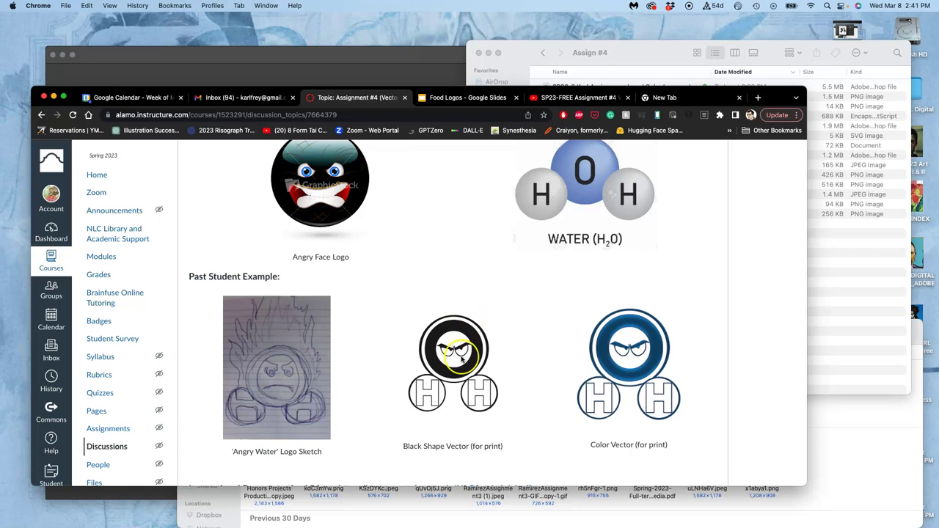
{"action": "scroll", "coordinate": [457, 358], "scroll_direction": "down", "scroll_amount": 10}
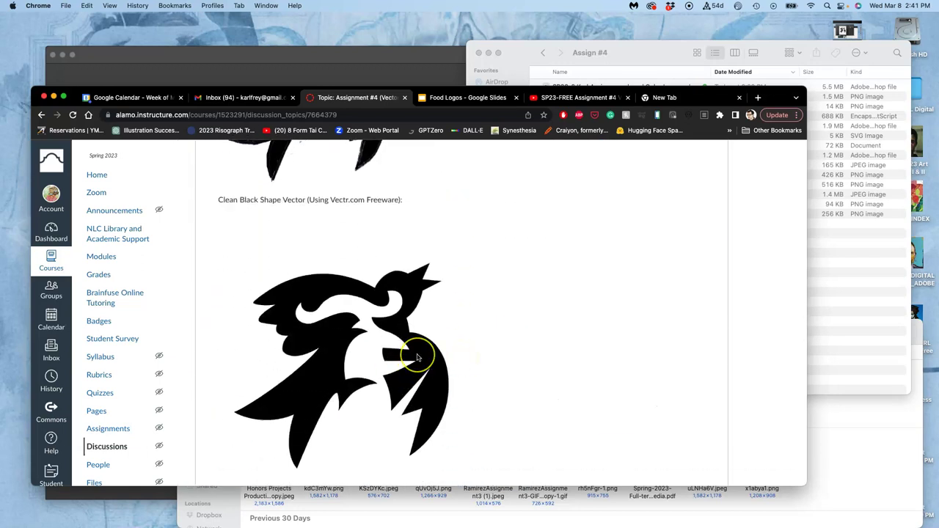
{"action": "scroll", "coordinate": [440, 359], "scroll_direction": "up", "scroll_amount": 4}
{"action": "scroll", "coordinate": [417, 358], "scroll_direction": "up", "scroll_amount": 5}
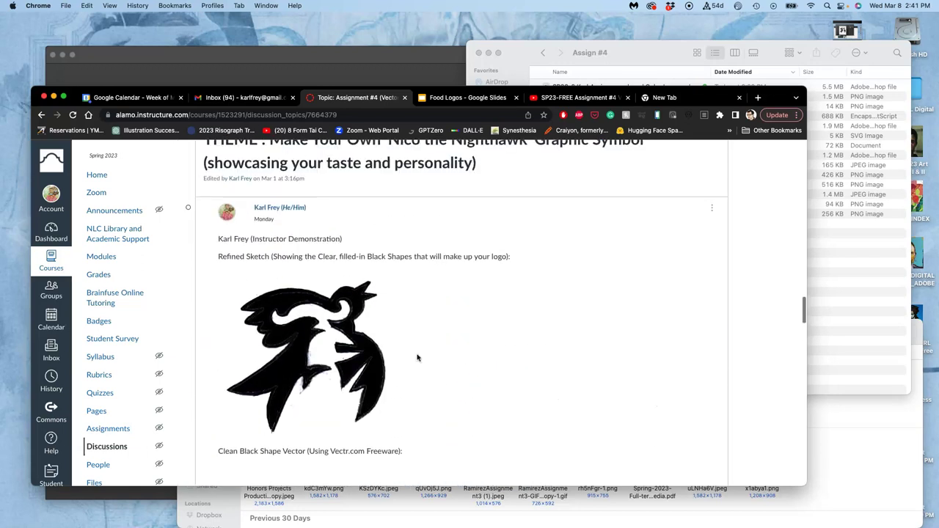
{"action": "scroll", "coordinate": [417, 358], "scroll_direction": "up", "scroll_amount": 2}
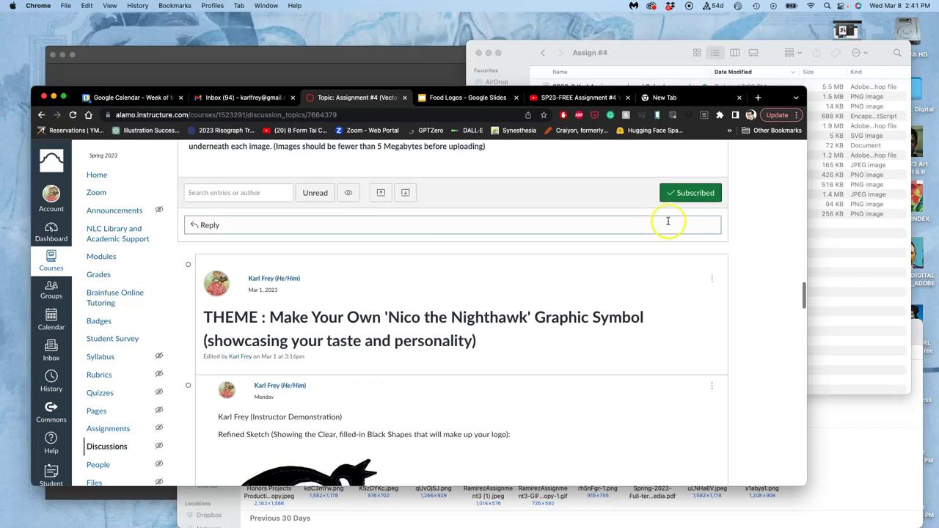
Start editing the demonstration post in the assignment discussion.
{"action": "left_click", "coordinate": [712, 278]}
{"action": "left_click", "coordinate": [674, 323]}
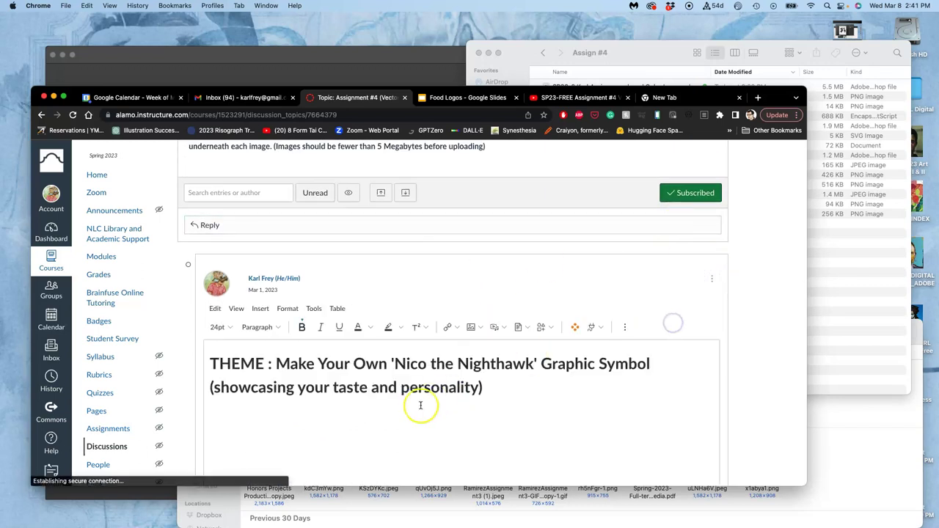
{"action": "scroll", "coordinate": [419, 405], "scroll_direction": "down", "scroll_amount": 10}
{"action": "scroll", "coordinate": [420, 405], "scroll_direction": "down", "scroll_amount": 8}
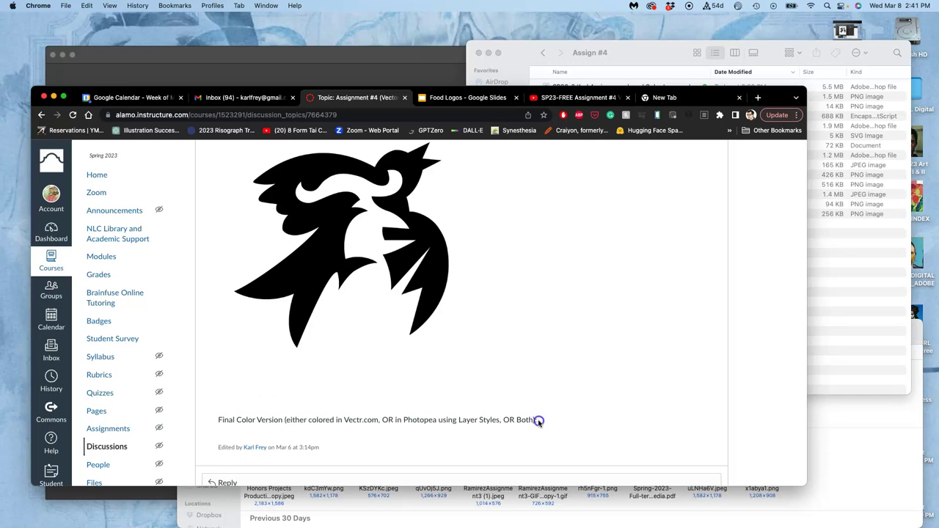
{"action": "scroll", "coordinate": [558, 397], "scroll_direction": "up", "scroll_amount": 15}
{"action": "scroll", "coordinate": [572, 378], "scroll_direction": "down", "scroll_amount": 3}
{"action": "left_click", "coordinate": [711, 350]}
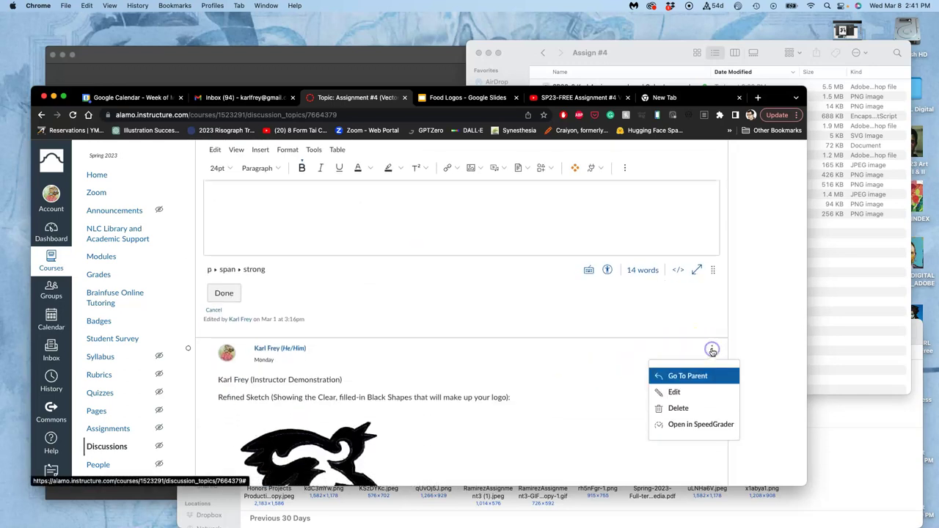
{"action": "left_click", "coordinate": [675, 393]}
{"action": "scroll", "coordinate": [579, 435], "scroll_direction": "down", "scroll_amount": 5}
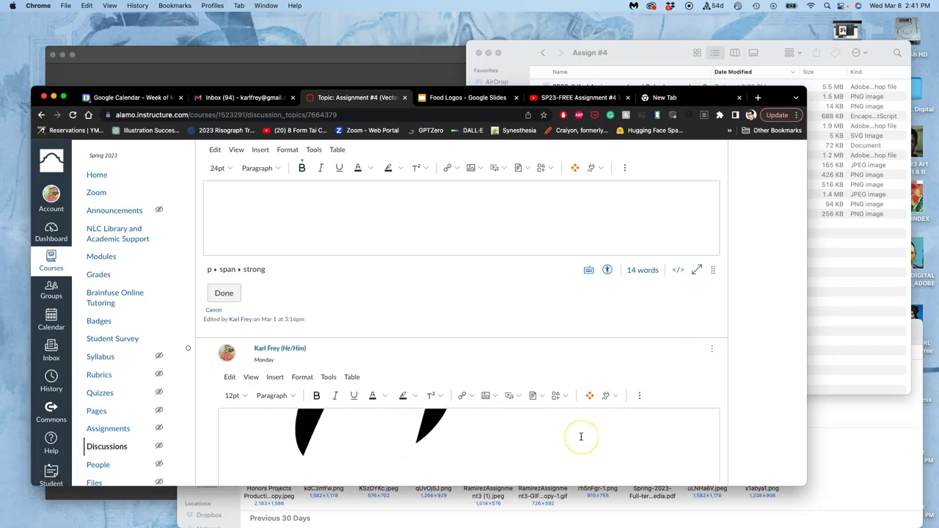
{"action": "scroll", "coordinate": [581, 438], "scroll_direction": "down", "scroll_amount": 3}
Upload the colour logo PNG below the Final Color Version caption.
{"action": "left_click", "coordinate": [559, 385]}
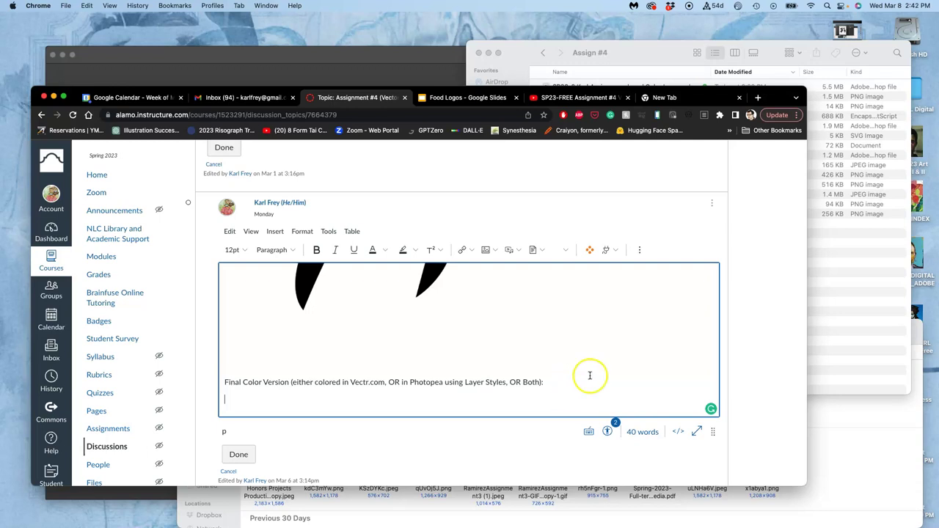
{"action": "left_click", "coordinate": [495, 251]}
{"action": "left_click", "coordinate": [496, 270]}
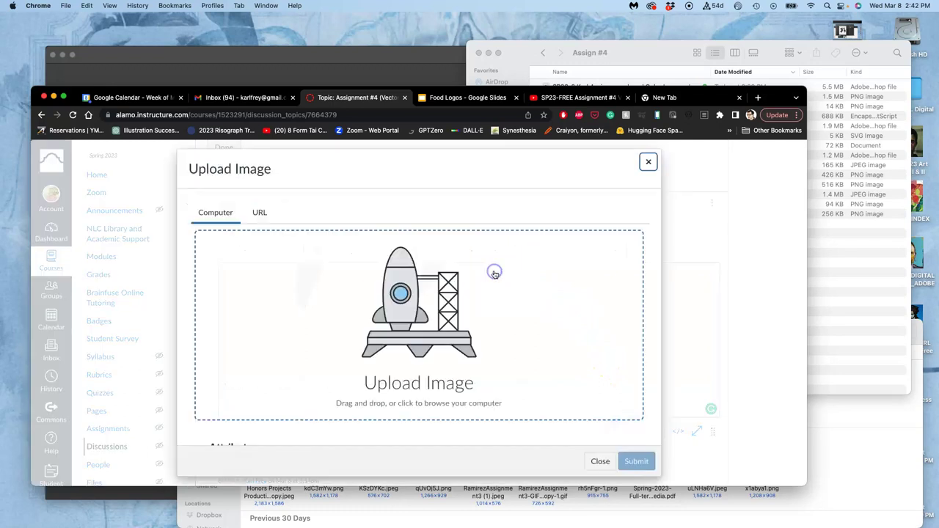
{"action": "left_click", "coordinate": [830, 252]}
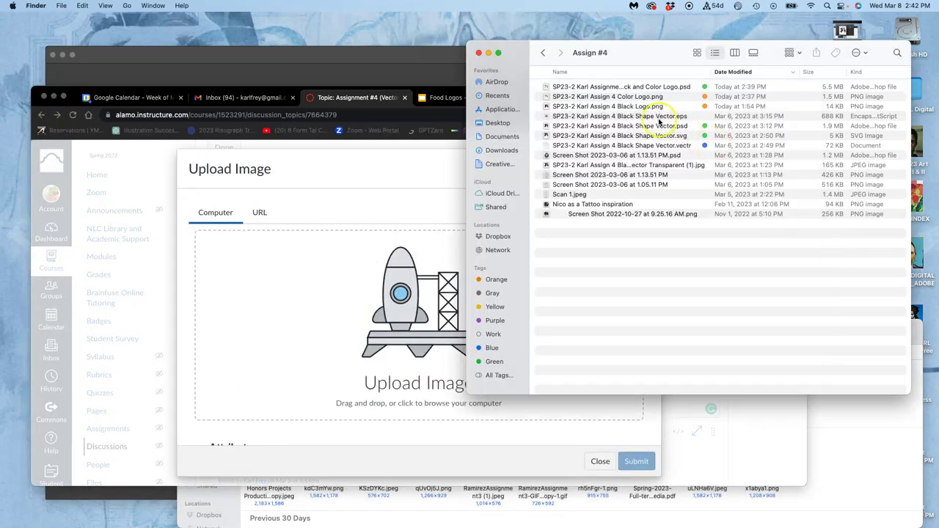
{"action": "left_click_drag", "start_coordinate": [643, 99], "coordinate": [419, 276]}
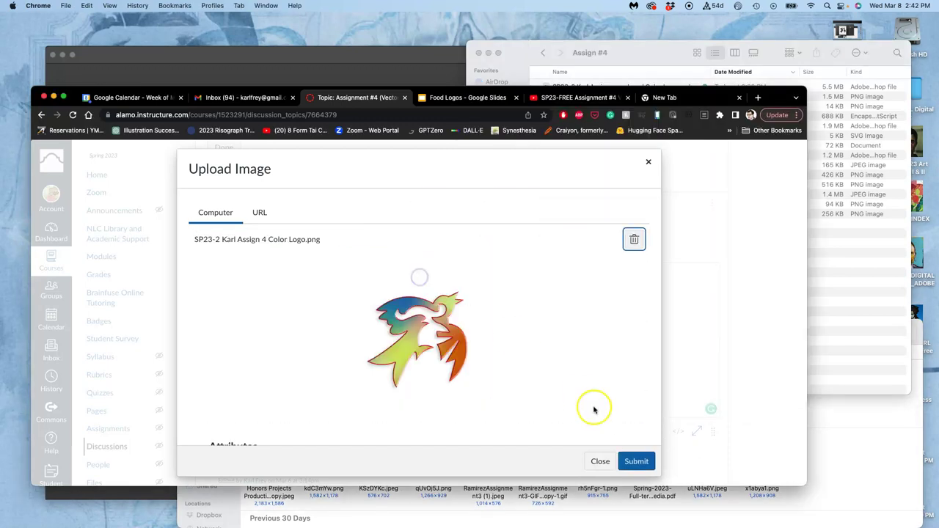
{"action": "left_click", "coordinate": [639, 461]}
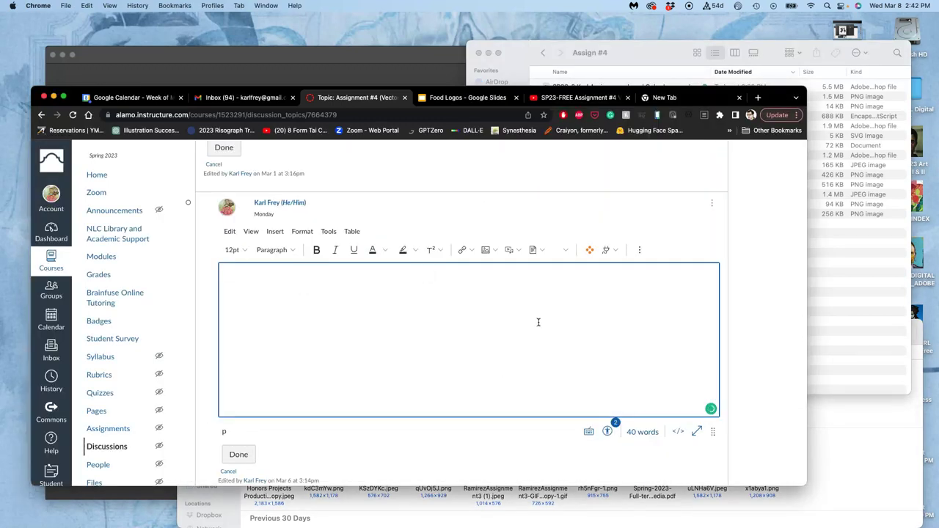
Resize the inserted colour logo narrower and save the demonstration post.
{"action": "scroll", "coordinate": [538, 323], "scroll_direction": "up", "scroll_amount": 4}
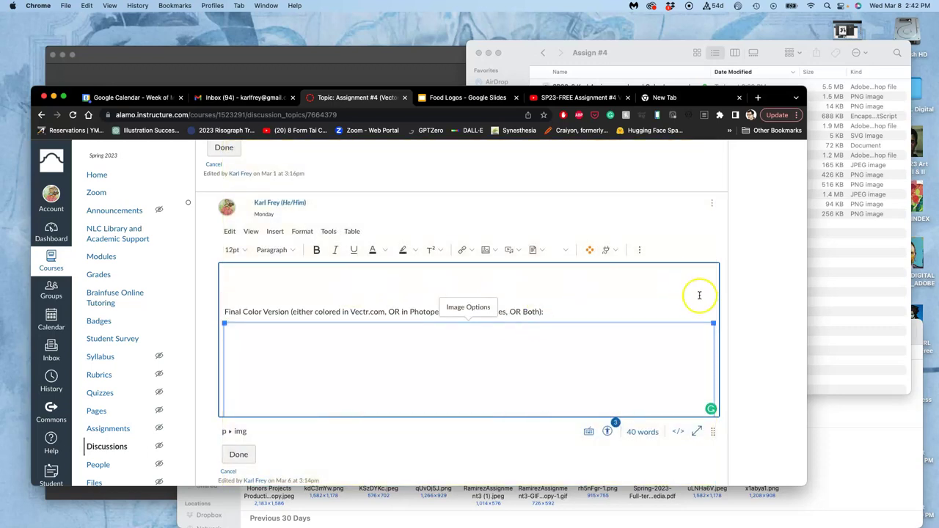
{"action": "left_click_drag", "start_coordinate": [714, 322], "coordinate": [551, 339]}
{"action": "scroll", "coordinate": [551, 339], "scroll_direction": "down", "scroll_amount": 5}
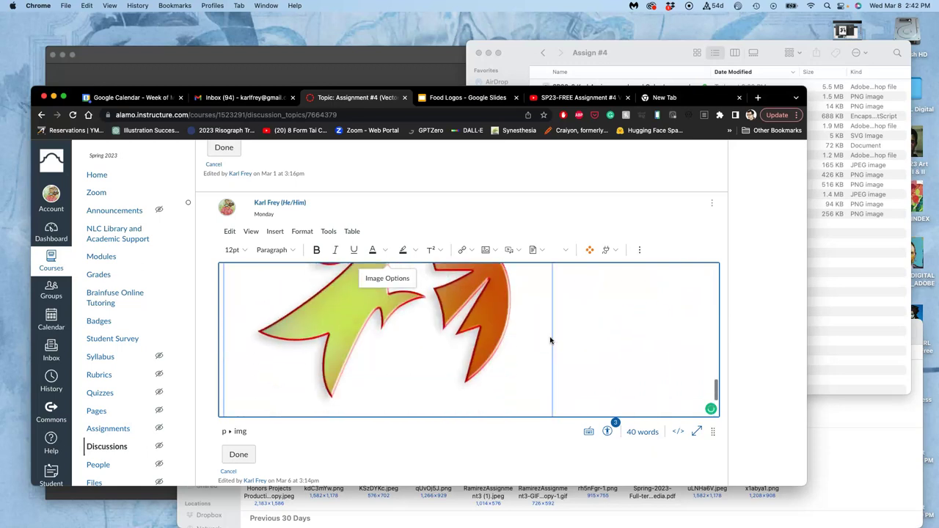
{"action": "scroll", "coordinate": [551, 340], "scroll_direction": "up", "scroll_amount": 3}
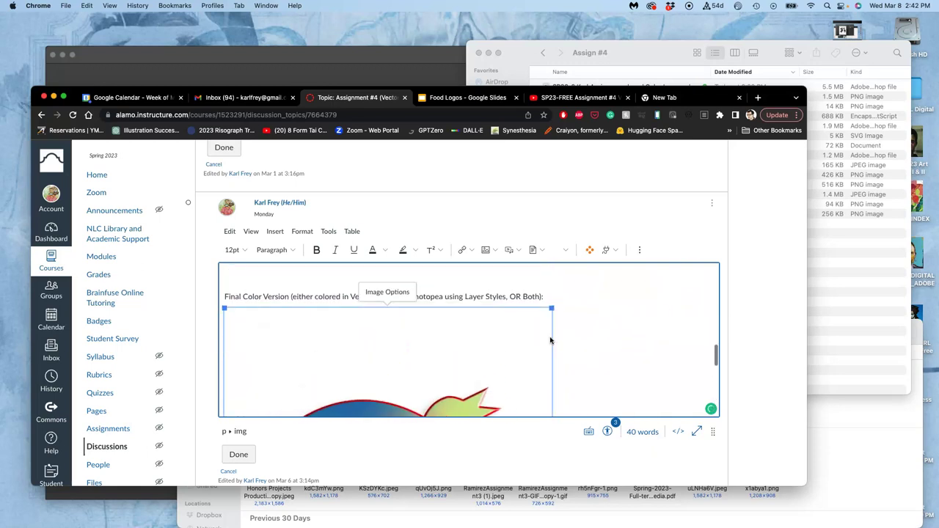
{"action": "left_click_drag", "start_coordinate": [552, 307], "coordinate": [516, 326]}
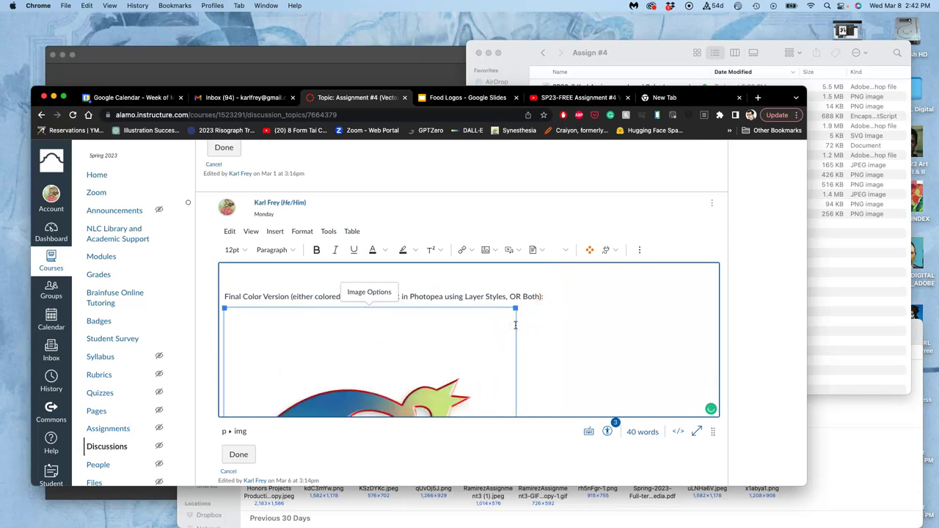
{"action": "left_click", "coordinate": [582, 330]}
{"action": "scroll", "coordinate": [582, 330], "scroll_direction": "down", "scroll_amount": 5}
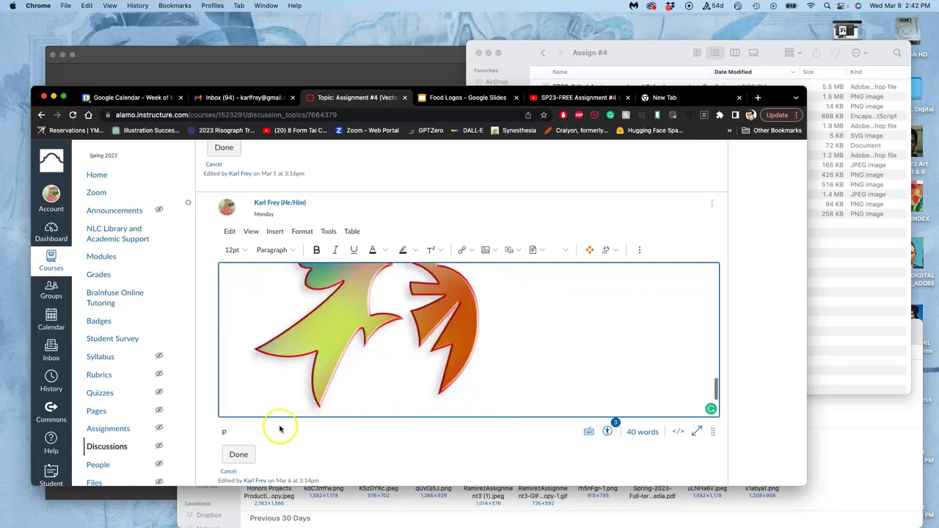
{"action": "left_click", "coordinate": [241, 452]}
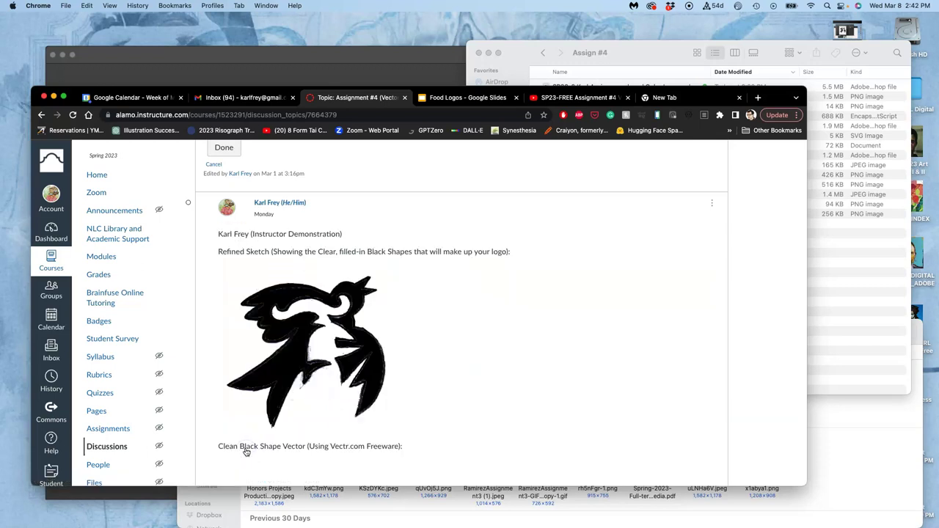
Follow the Vectr.com link in the post.
{"action": "scroll", "coordinate": [247, 452], "scroll_direction": "down", "scroll_amount": 15}
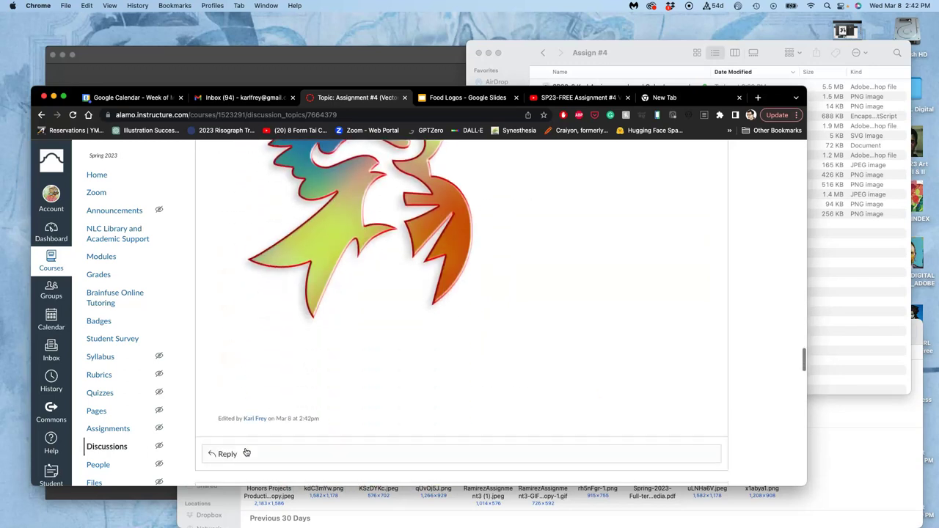
{"action": "scroll", "coordinate": [246, 452], "scroll_direction": "up", "scroll_amount": 5}
{"action": "scroll", "coordinate": [247, 452], "scroll_direction": "down", "scroll_amount": 4}
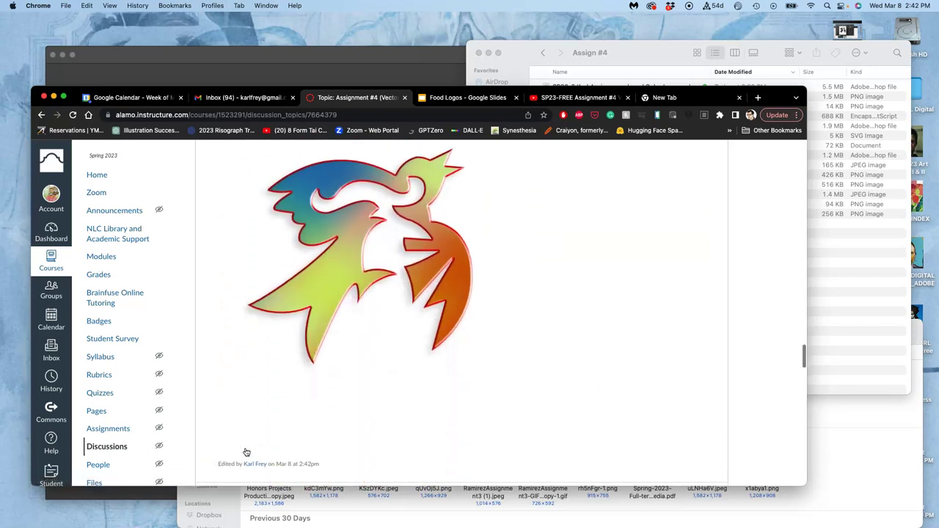
{"action": "scroll", "coordinate": [246, 452], "scroll_direction": "down", "scroll_amount": 5}
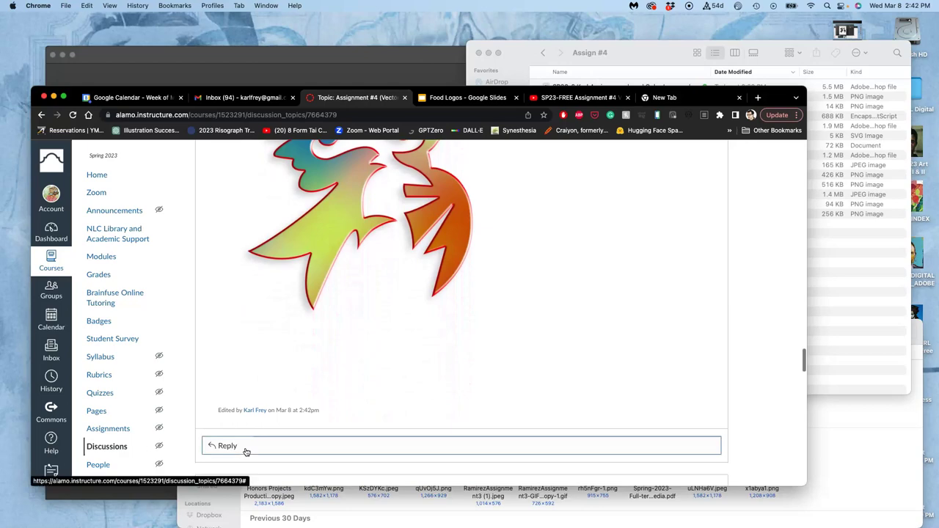
{"action": "scroll", "coordinate": [247, 452], "scroll_direction": "up", "scroll_amount": 20}
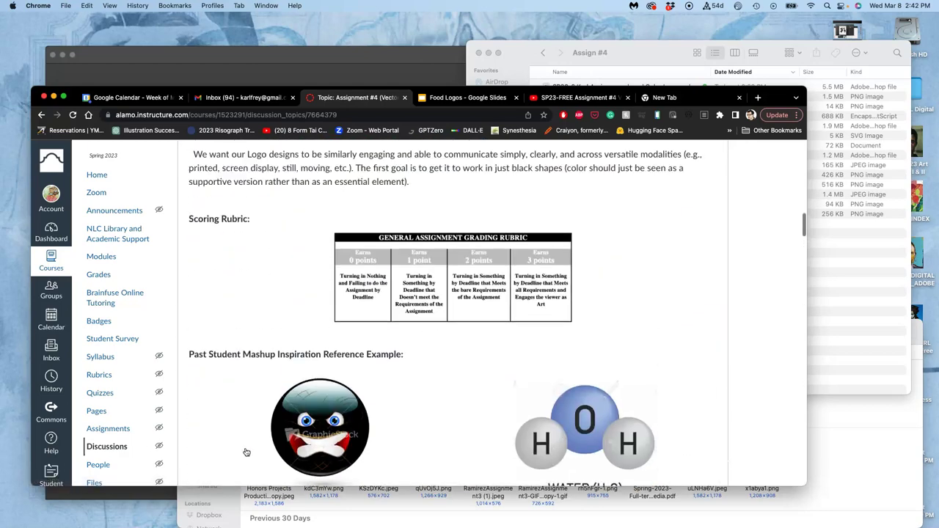
{"action": "scroll", "coordinate": [247, 452], "scroll_direction": "down", "scroll_amount": 5}
{"action": "left_click", "coordinate": [415, 255]}
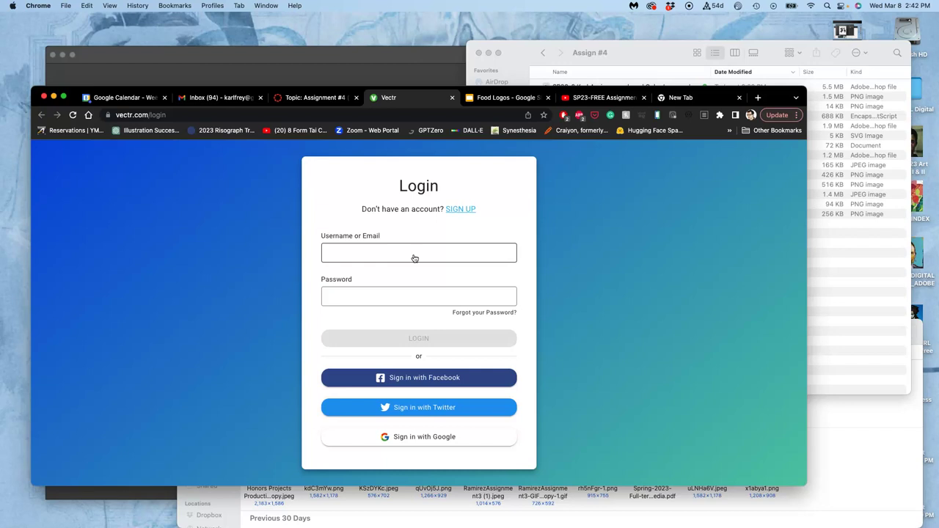
Sign in to Vectr with a Google account and return to the files list.
{"action": "left_click", "coordinate": [413, 437]}
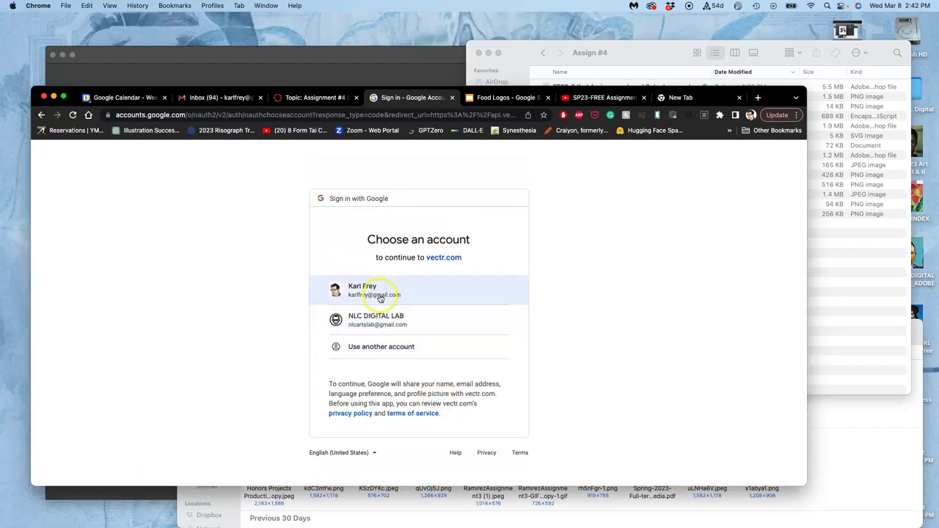
{"action": "left_click", "coordinate": [380, 294]}
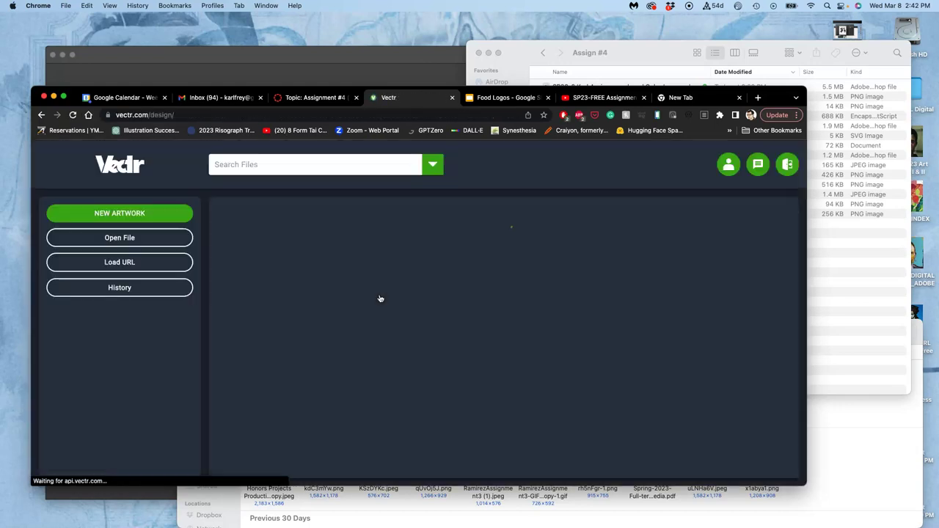
{"action": "mouse_move", "coordinate": [318, 285]}
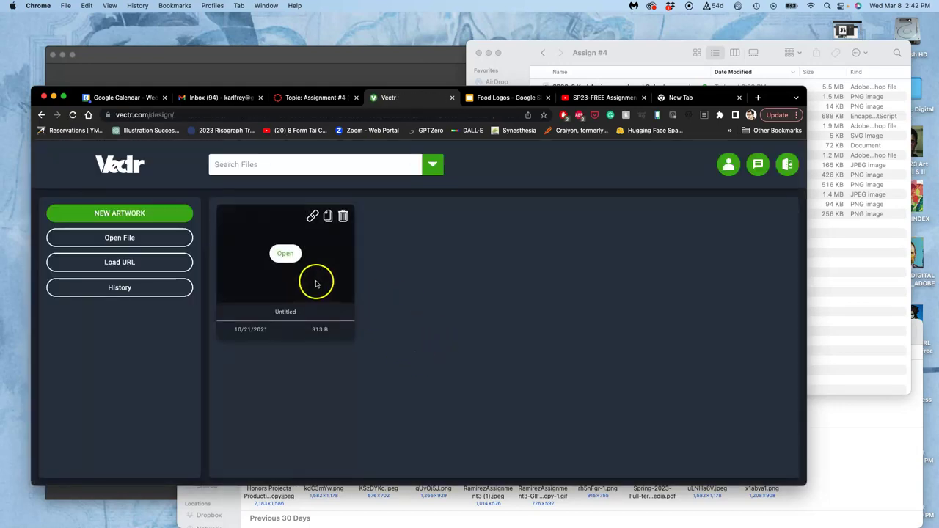
{"action": "left_click", "coordinate": [287, 257]}
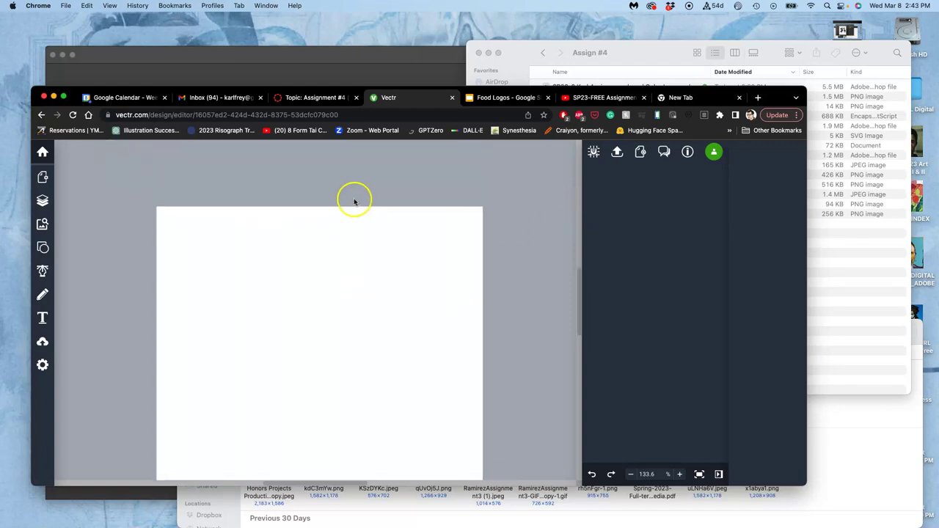
{"action": "left_click", "coordinate": [43, 152]}
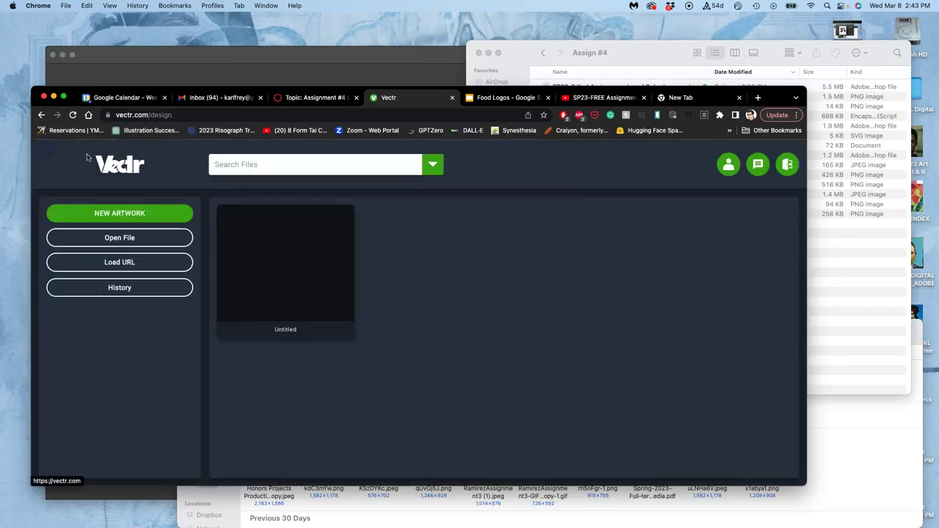
Browse the computer to Assign #4 and open the saved .vectr bird logo file.
{"action": "left_click", "coordinate": [158, 237]}
{"action": "left_click", "coordinate": [435, 196]}
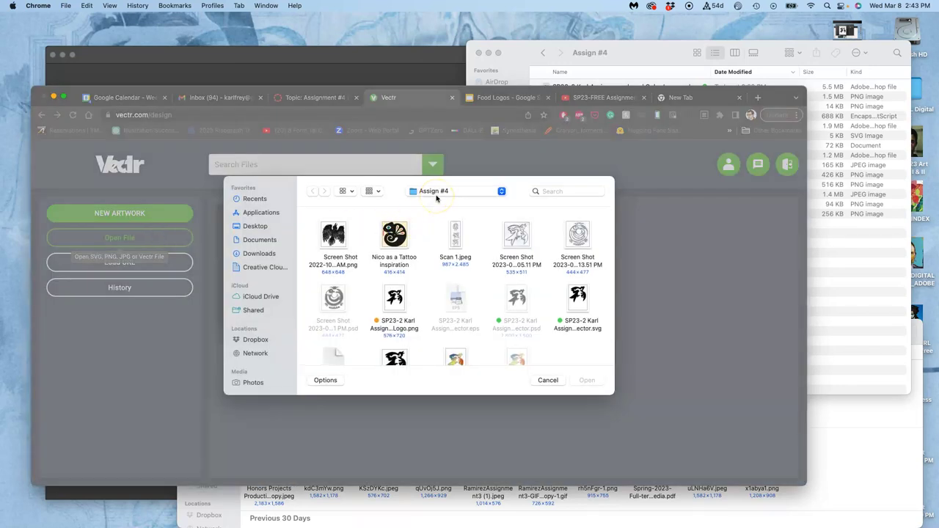
{"action": "scroll", "coordinate": [443, 286], "scroll_direction": "down", "scroll_amount": 2}
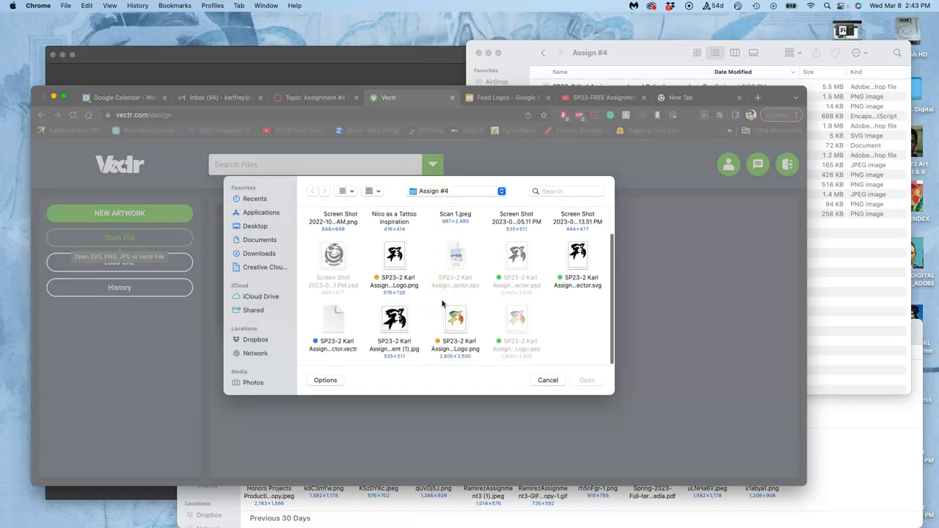
{"action": "scroll", "coordinate": [443, 303], "scroll_direction": "up", "scroll_amount": 2}
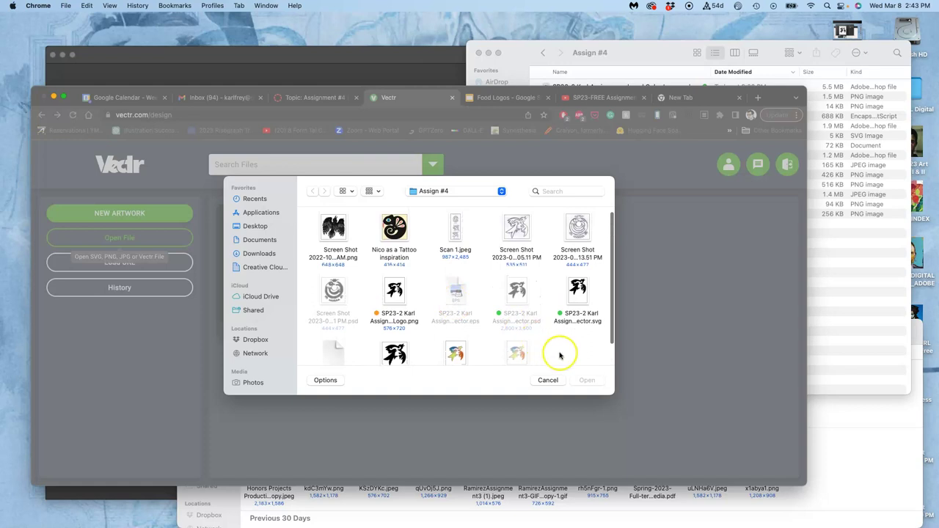
{"action": "scroll", "coordinate": [563, 336], "scroll_direction": "down", "scroll_amount": 2}
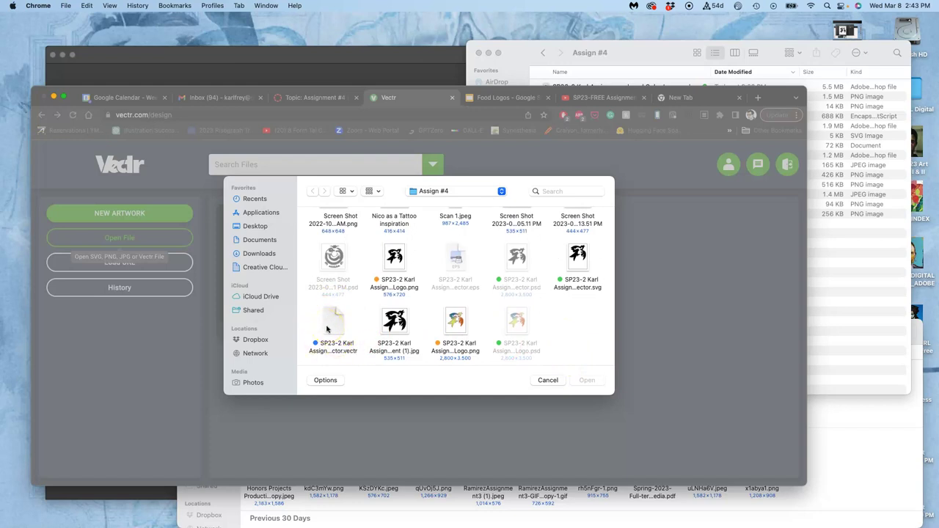
{"action": "double_click", "coordinate": [327, 328]}
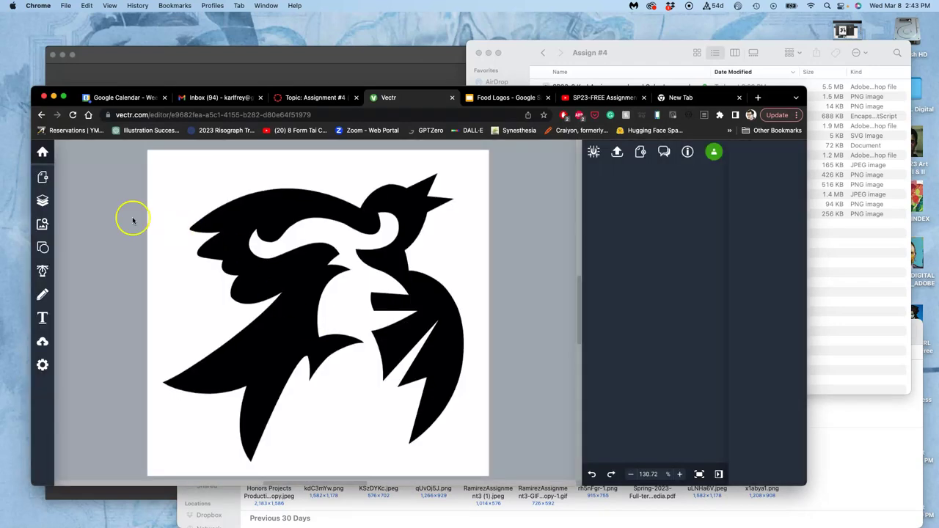
Open the Layers panel, toggle each Path's visibility to identify it, and enlarge the window.
{"action": "left_click", "coordinate": [42, 202]}
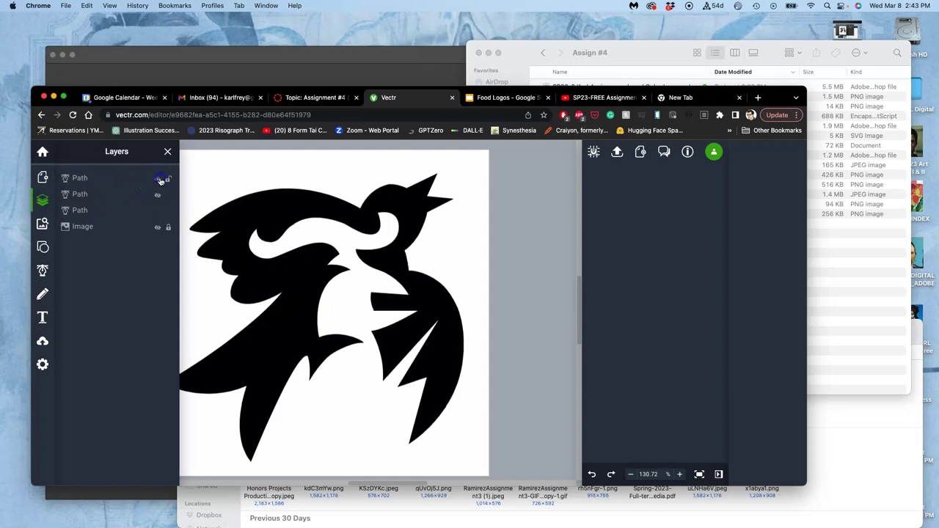
{"action": "left_click", "coordinate": [157, 195]}
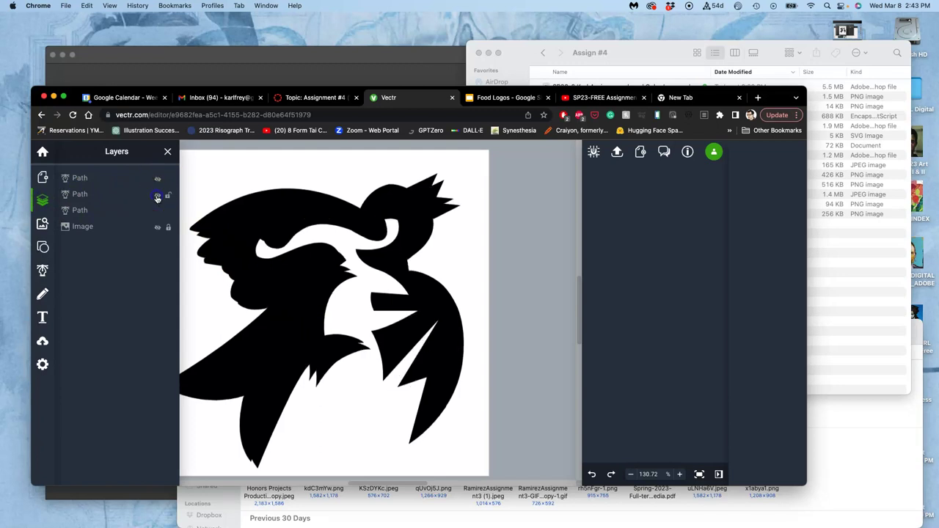
{"action": "left_click", "coordinate": [157, 181]}
{"action": "left_click", "coordinate": [157, 181]}
{"action": "left_click", "coordinate": [157, 195]}
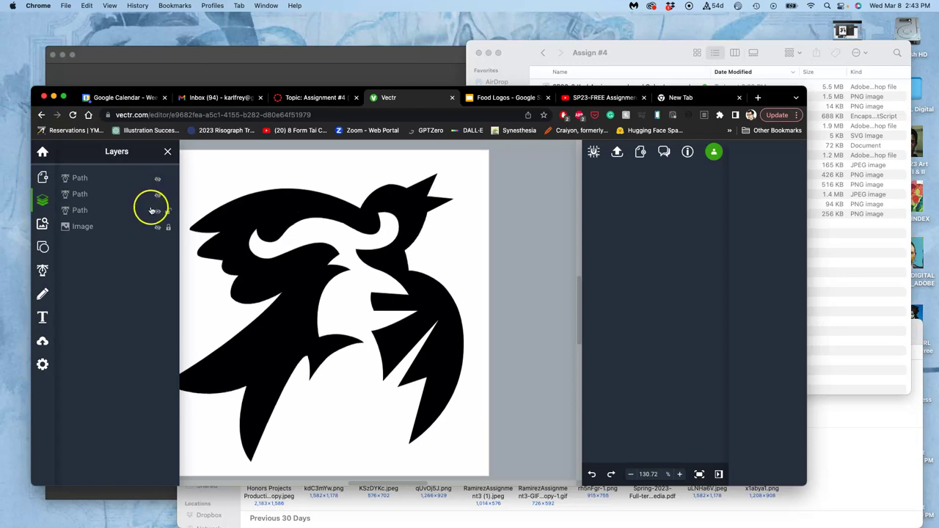
{"action": "left_click", "coordinate": [157, 213]}
{"action": "left_click", "coordinate": [157, 213]}
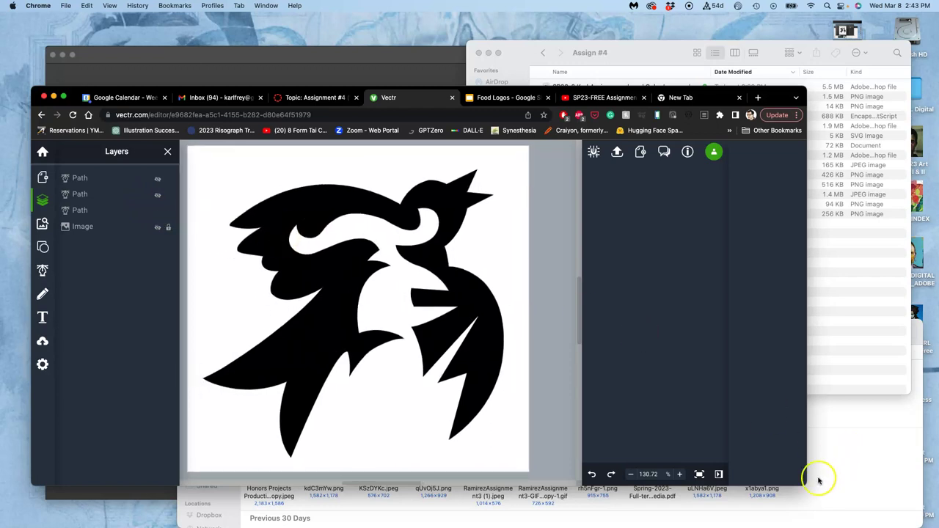
{"action": "left_click_drag", "start_coordinate": [807, 484], "coordinate": [905, 494]}
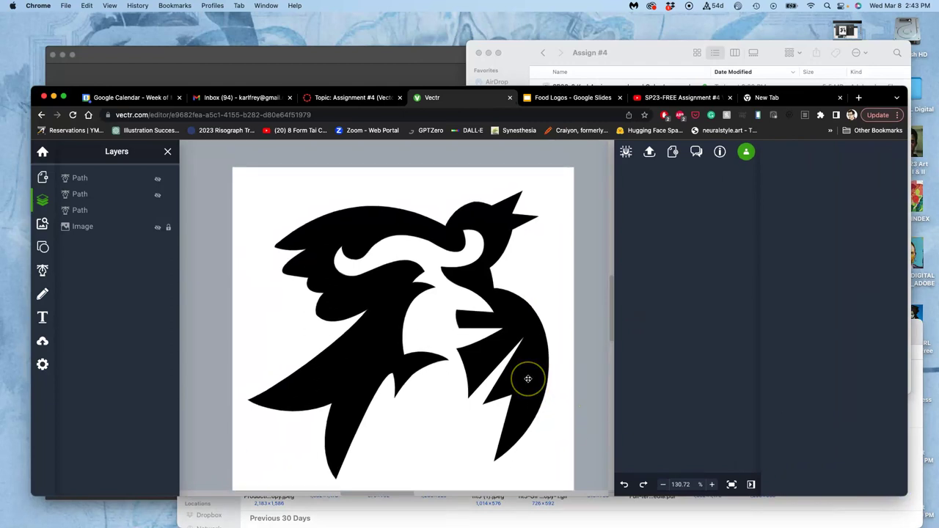
Select the path layers in turn, settling on the third path as the whole bird shape.
{"action": "left_click", "coordinate": [87, 179]}
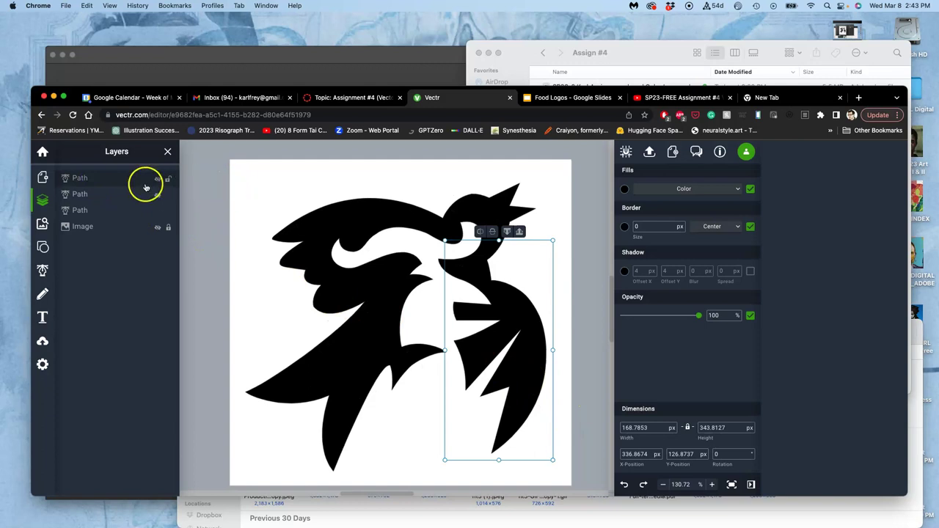
{"action": "left_click", "coordinate": [95, 194]}
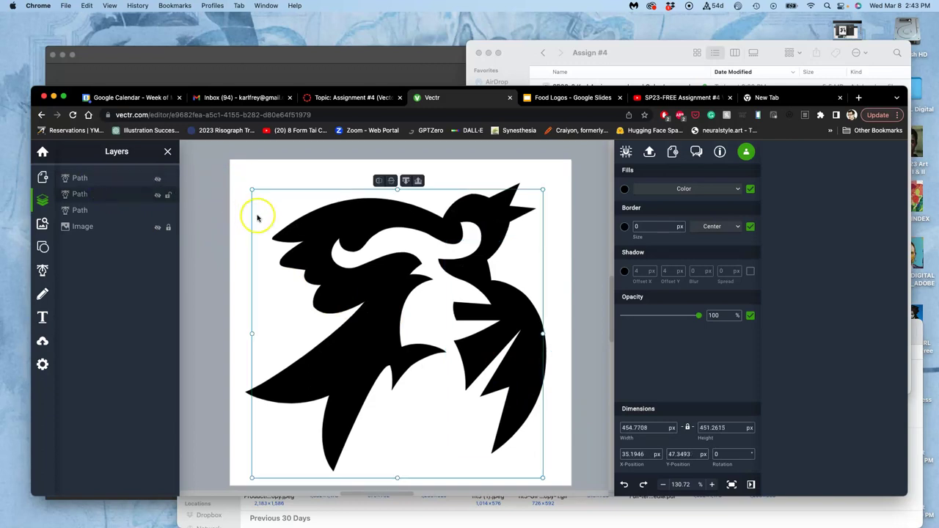
{"action": "left_click", "coordinate": [156, 196]}
{"action": "left_click", "coordinate": [157, 197]}
{"action": "left_click", "coordinate": [156, 213]}
{"action": "left_click", "coordinate": [156, 213]}
{"action": "left_click", "coordinate": [99, 212]}
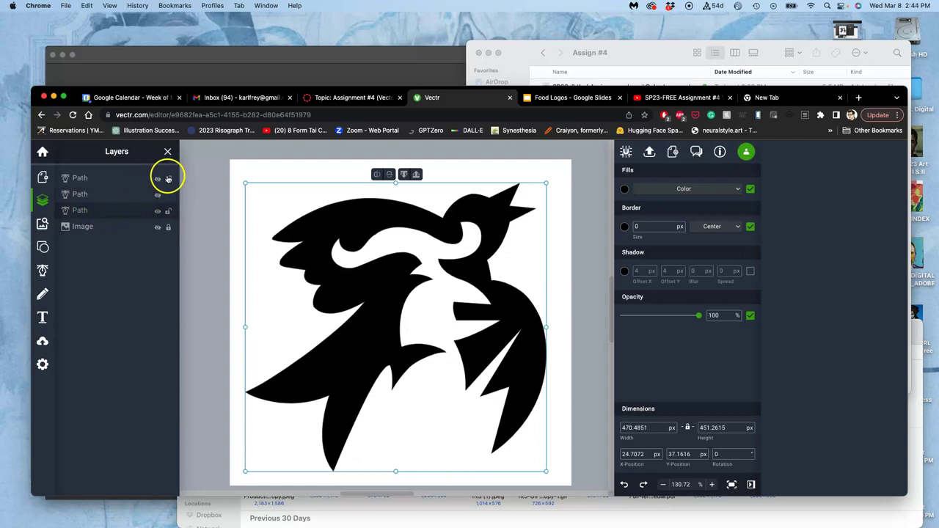
{"action": "left_click_drag", "start_coordinate": [98, 230], "coordinate": [151, 207]}
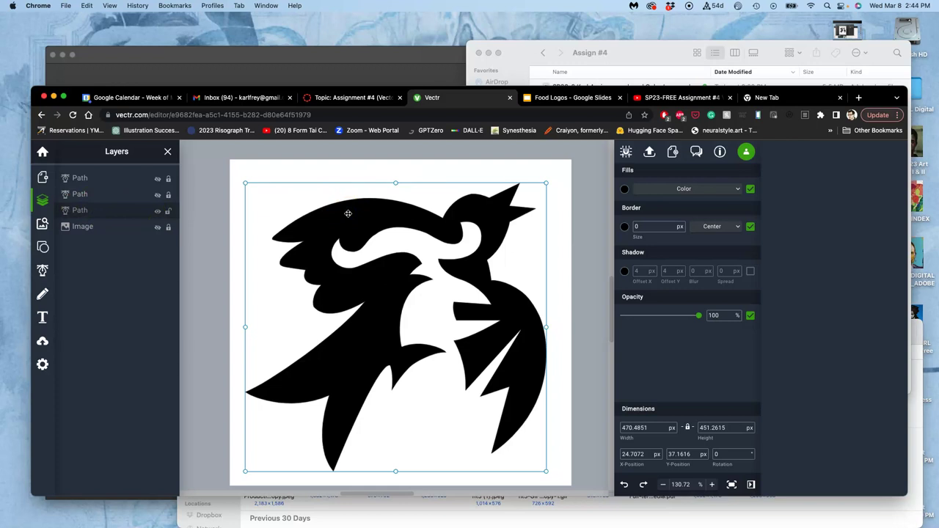
Paste a duplicate bird path aligned exactly over the original, hide the copy, and reselect the bird.
{"action": "key", "text": "super+v"}
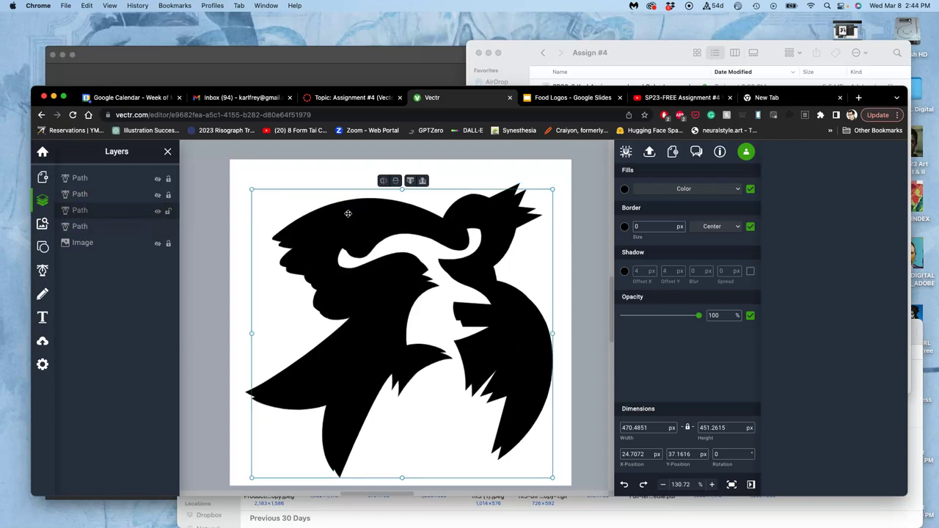
{"action": "left_click_drag", "start_coordinate": [364, 231], "coordinate": [355, 225]}
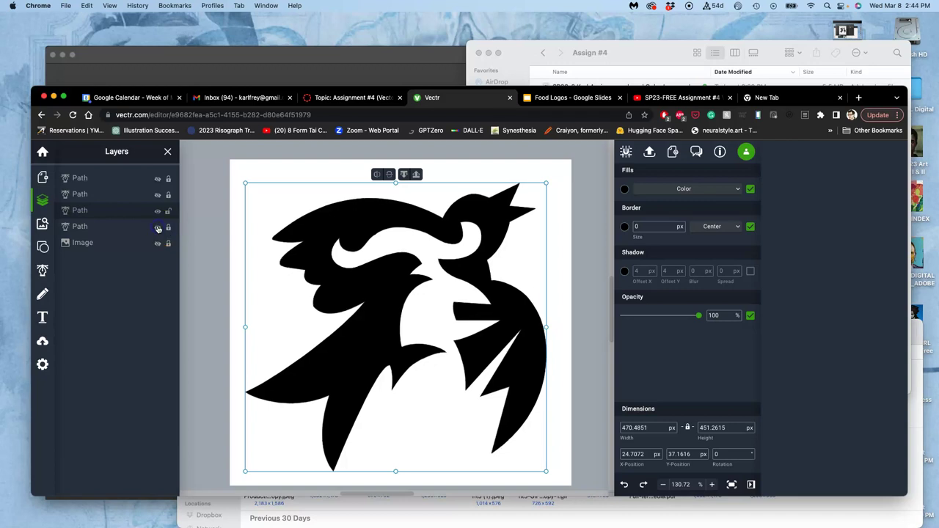
{"action": "left_click", "coordinate": [158, 229]}
{"action": "left_click", "coordinate": [159, 212]}
{"action": "left_click", "coordinate": [158, 212]}
{"action": "left_click", "coordinate": [346, 219]}
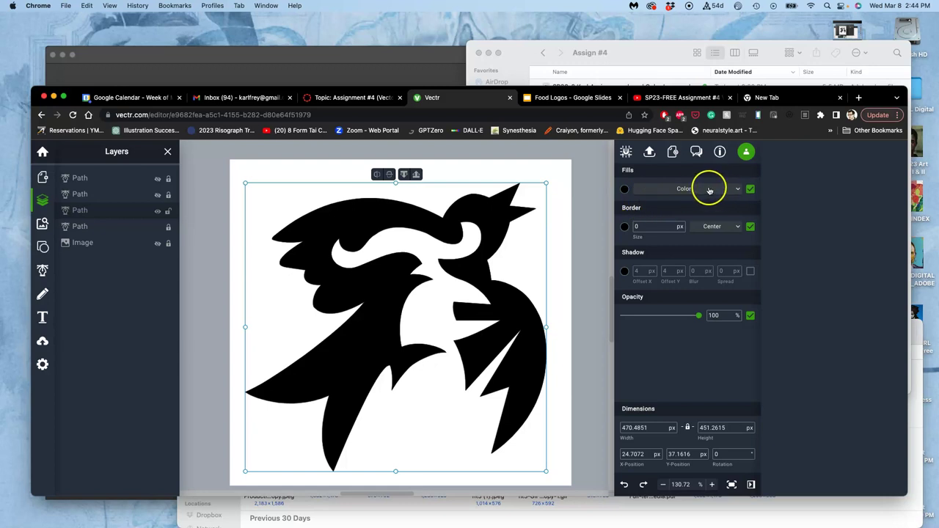
Fill the bird with the preset bright green, then change its fill type to Linear Gradient.
{"action": "left_click", "coordinate": [624, 190]}
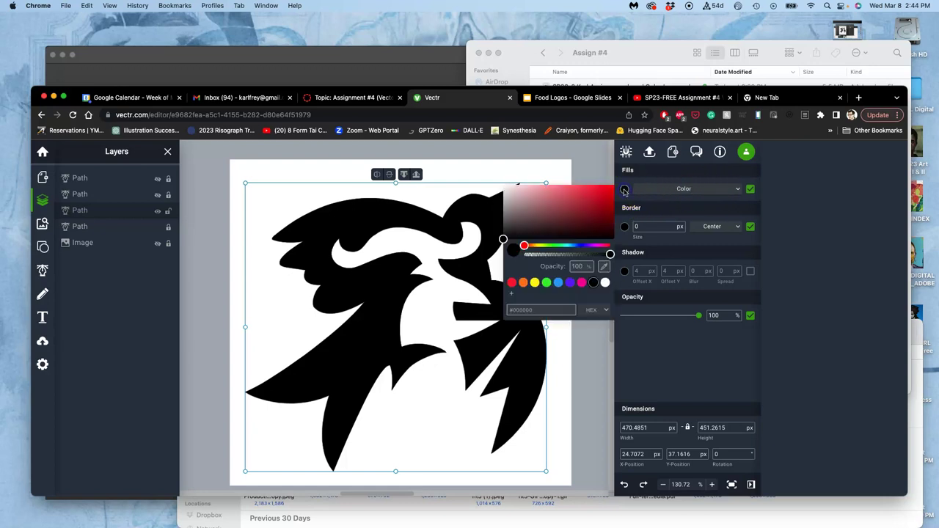
{"action": "left_click", "coordinate": [555, 245]}
{"action": "left_click_drag", "start_coordinate": [563, 230], "coordinate": [600, 189]}
{"action": "left_click", "coordinate": [547, 283]}
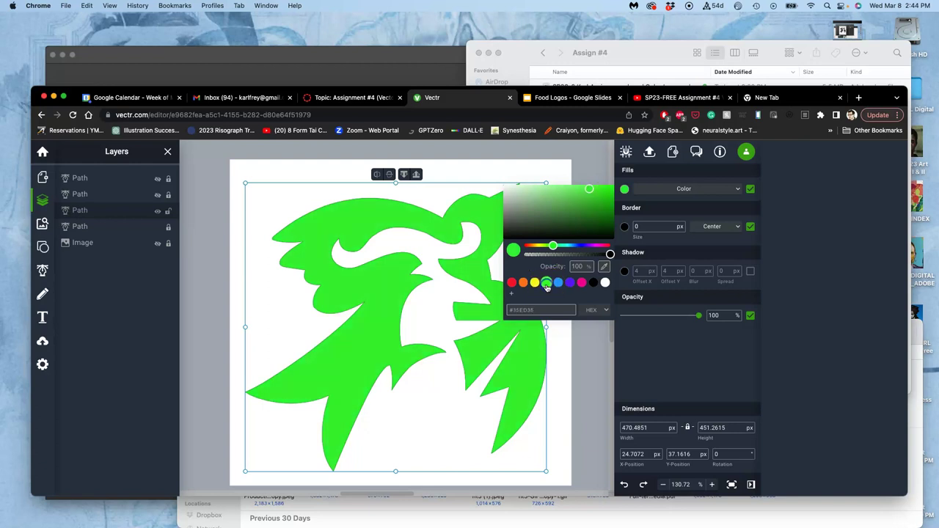
{"action": "left_click", "coordinate": [547, 285]}
{"action": "left_click", "coordinate": [662, 207]}
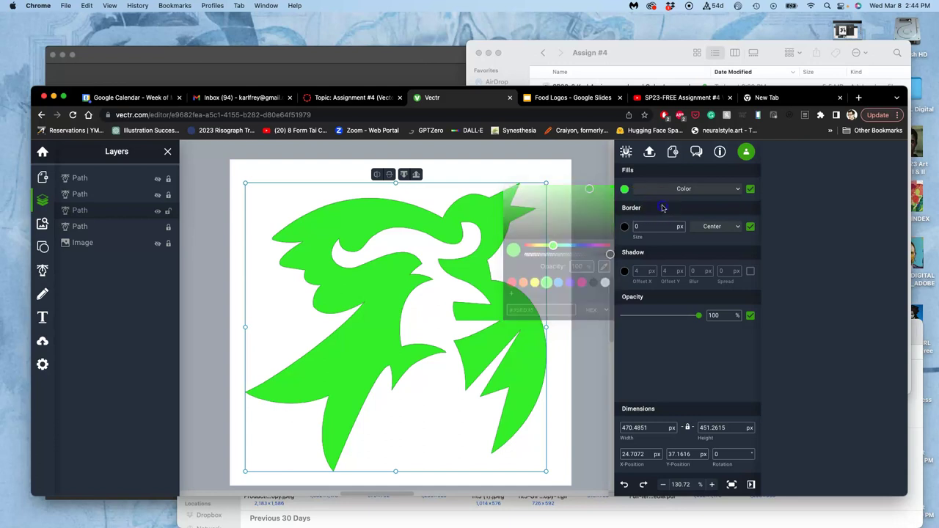
{"action": "left_click", "coordinate": [740, 191]}
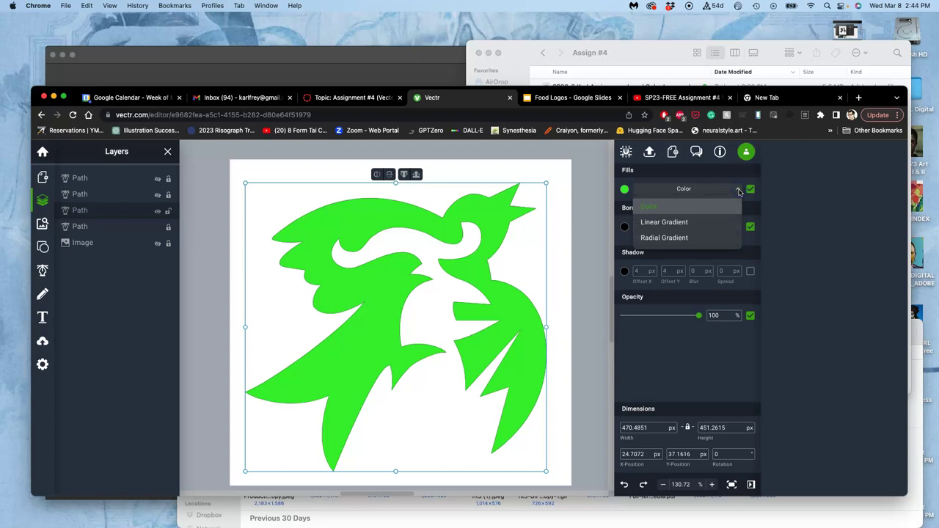
{"action": "left_click", "coordinate": [664, 222]}
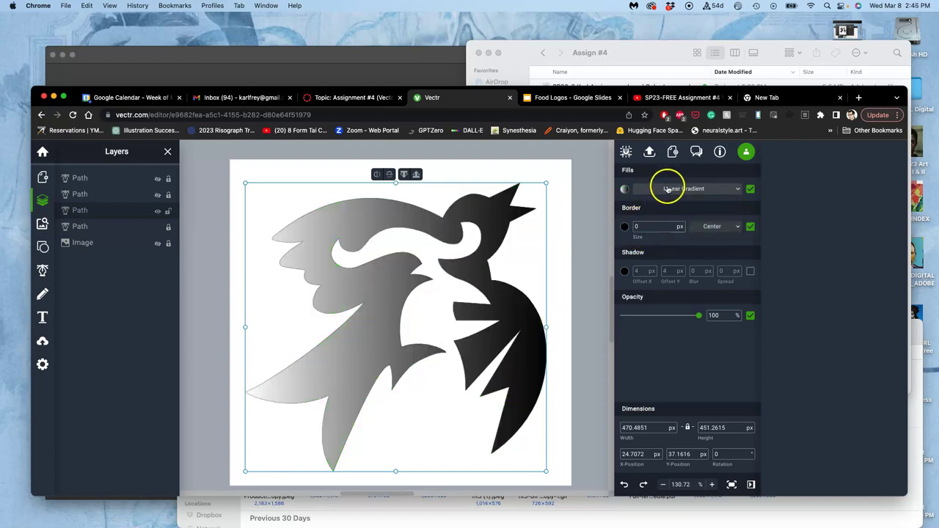
Make the gradient's left stop a solid yellow-green.
{"action": "left_click", "coordinate": [625, 189]}
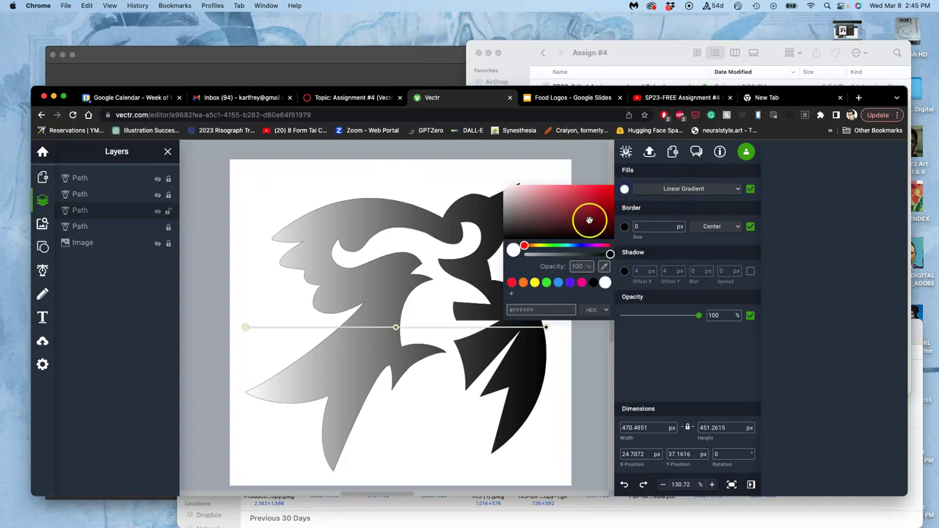
{"action": "left_click", "coordinate": [564, 255]}
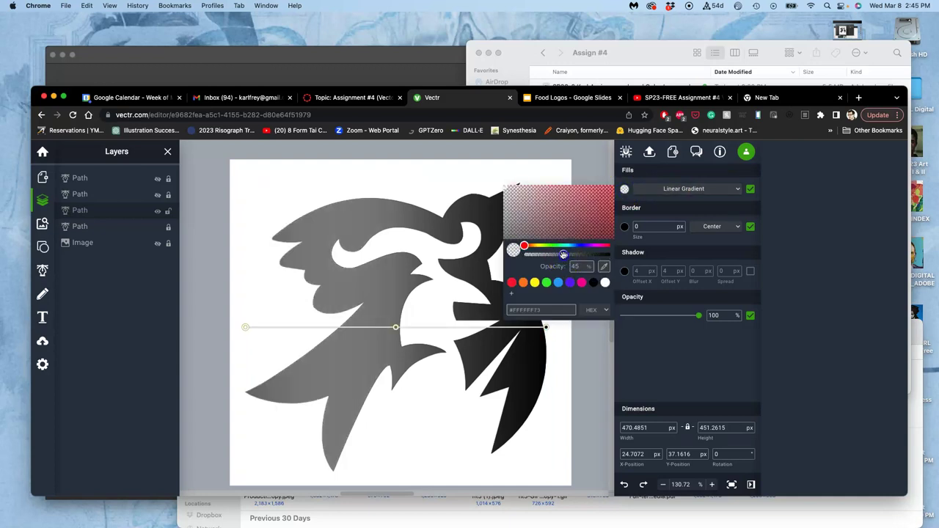
{"action": "mouse_move", "coordinate": [564, 255]}
{"action": "left_mouse_down"}
{"action": "mouse_move", "coordinate": [555, 254]}
{"action": "mouse_move", "coordinate": [589, 255]}
{"action": "mouse_move", "coordinate": [581, 254]}
{"action": "left_mouse_up"}
{"action": "left_click", "coordinate": [553, 245]}
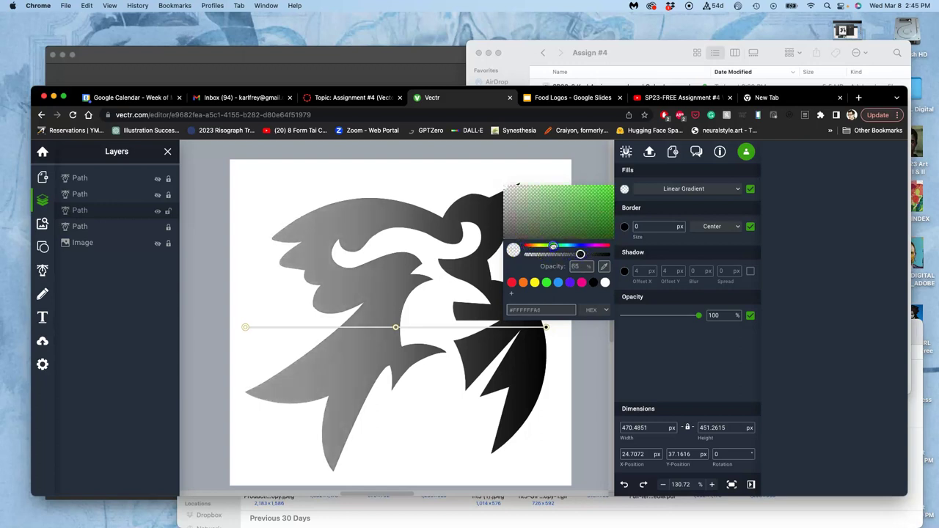
{"action": "left_click", "coordinate": [547, 282]}
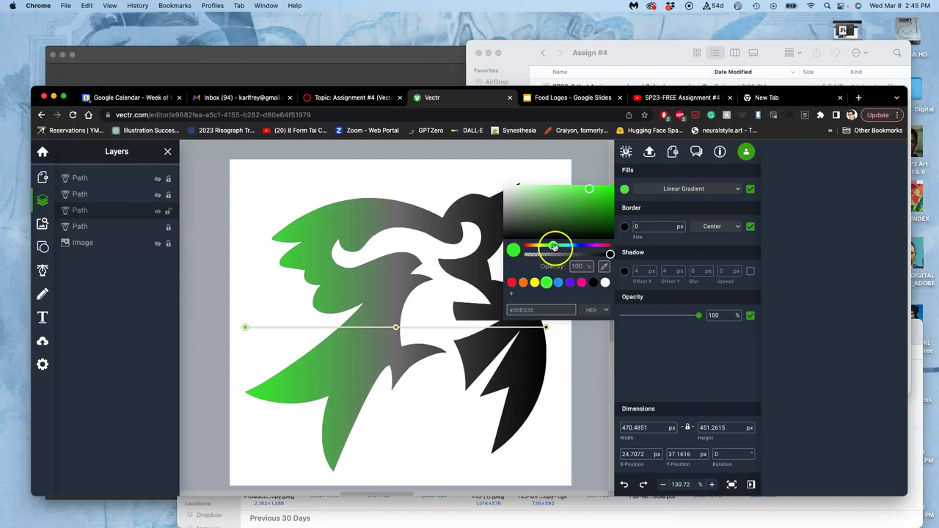
{"action": "left_click_drag", "start_coordinate": [553, 246], "coordinate": [542, 247]}
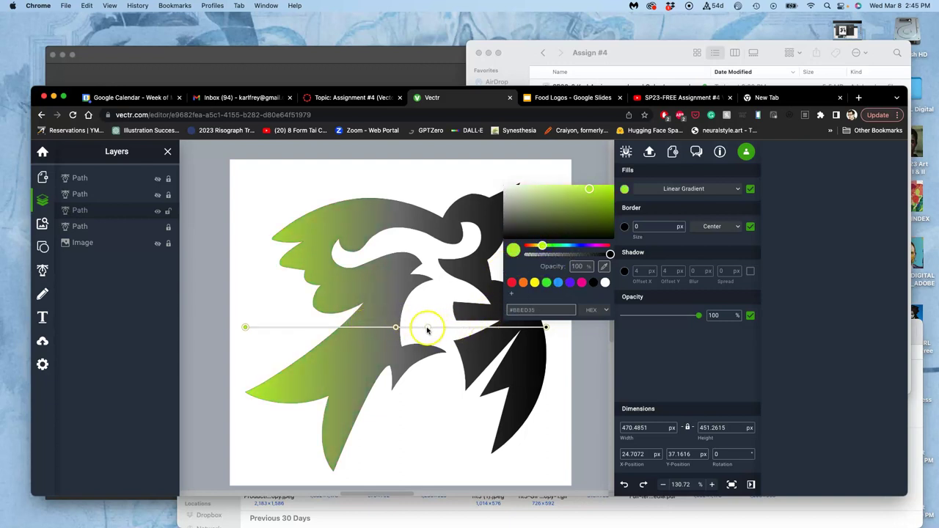
Add a red stop mid-gradient and a blue stop near the right, shifting the blue left.
{"action": "left_click", "coordinate": [471, 327]}
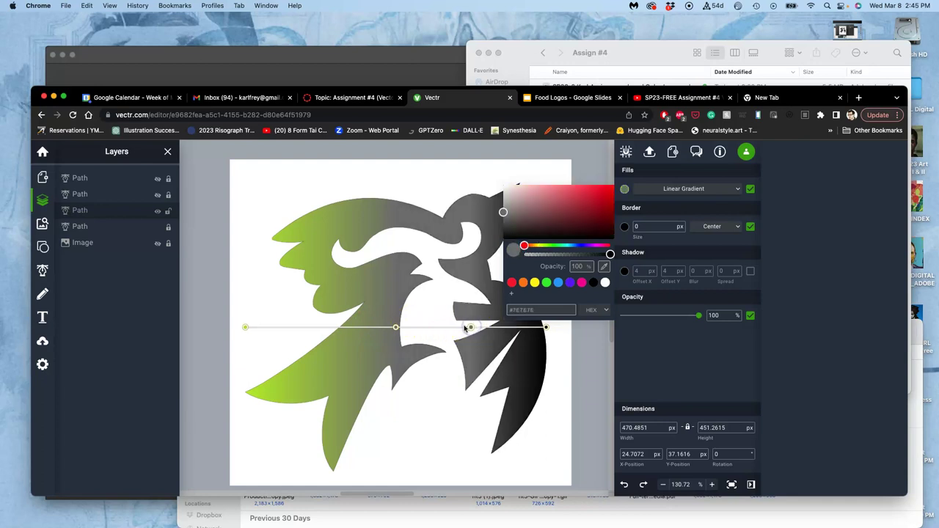
{"action": "left_click", "coordinate": [512, 283]}
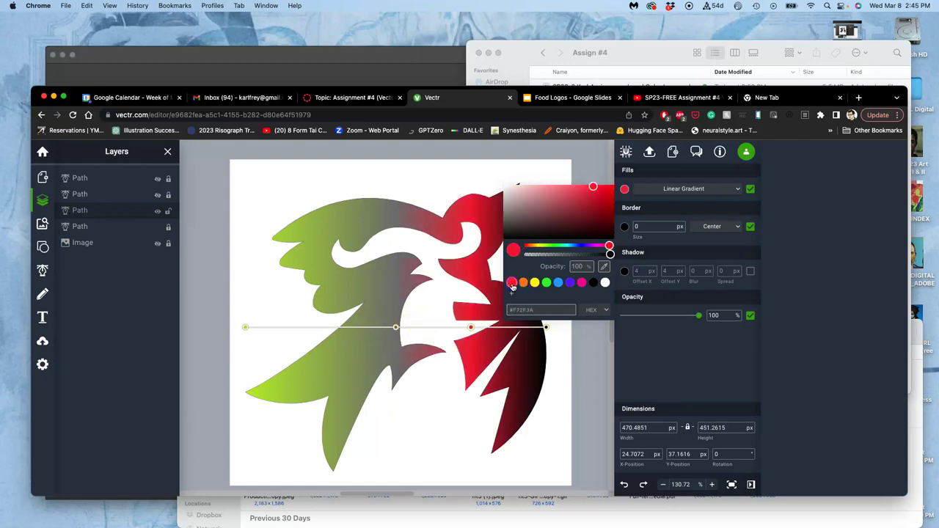
{"action": "left_click", "coordinate": [526, 327]}
{"action": "left_click", "coordinate": [557, 285]}
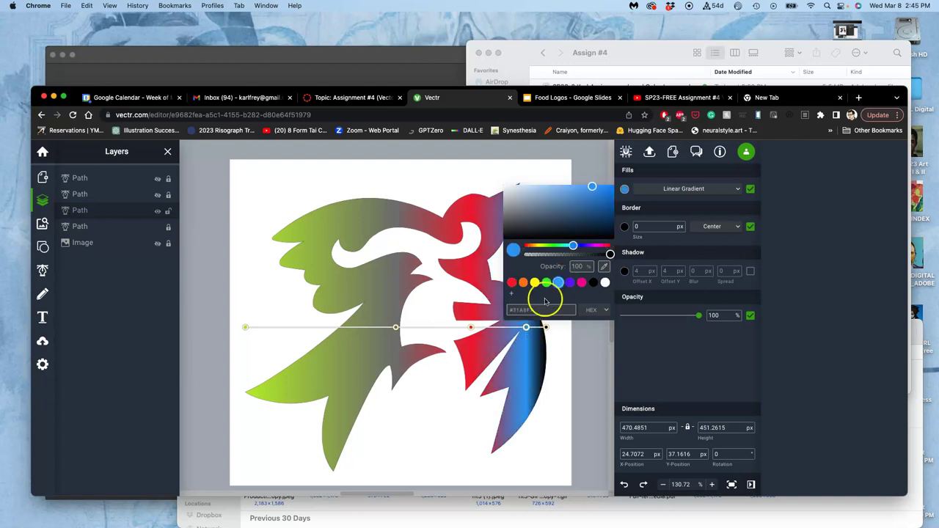
{"action": "mouse_move", "coordinate": [526, 327]}
{"action": "left_mouse_down"}
{"action": "mouse_move", "coordinate": [441, 331]}
{"action": "mouse_move", "coordinate": [519, 327]}
{"action": "left_mouse_up"}
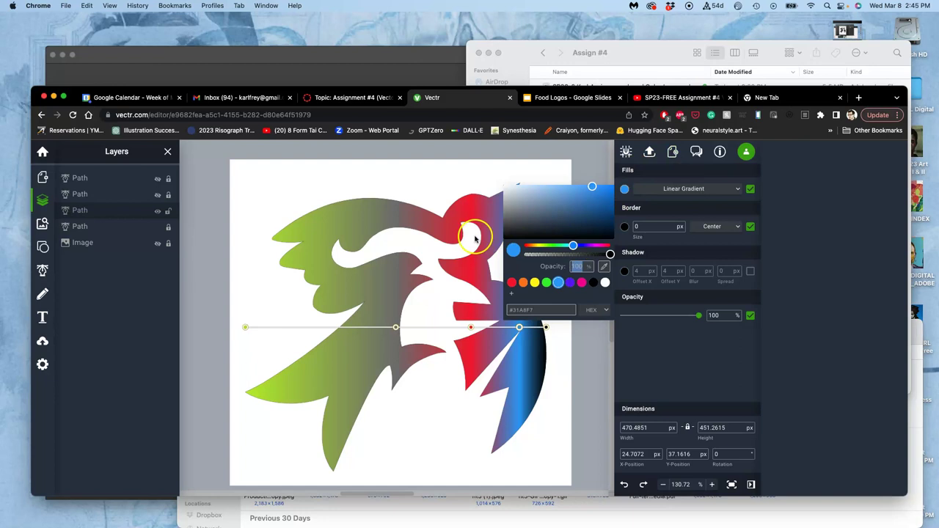
Set the blue gradient stop's opacity to 40% to darken it toward navy.
{"action": "scroll", "coordinate": [475, 238], "scroll_direction": "right", "scroll_amount": 5}
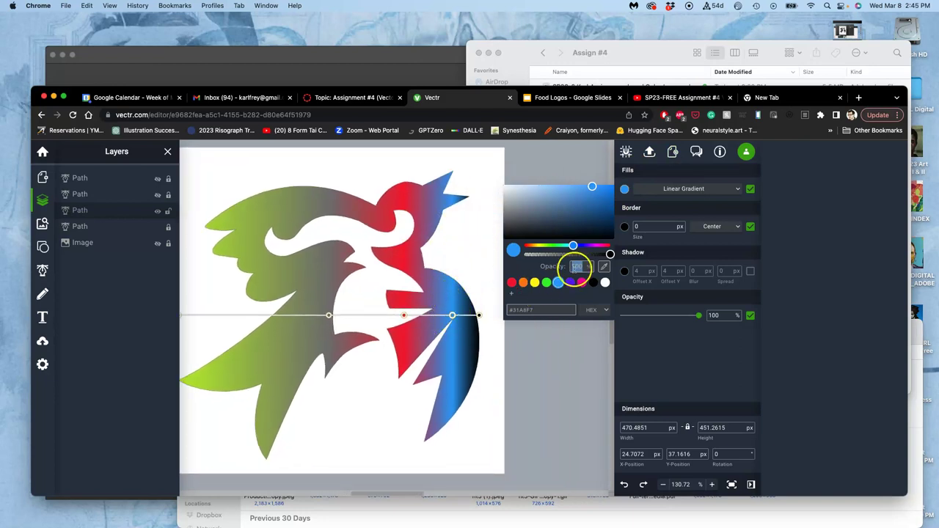
{"action": "double_click", "coordinate": [578, 265]}
{"action": "type", "text": "40"}
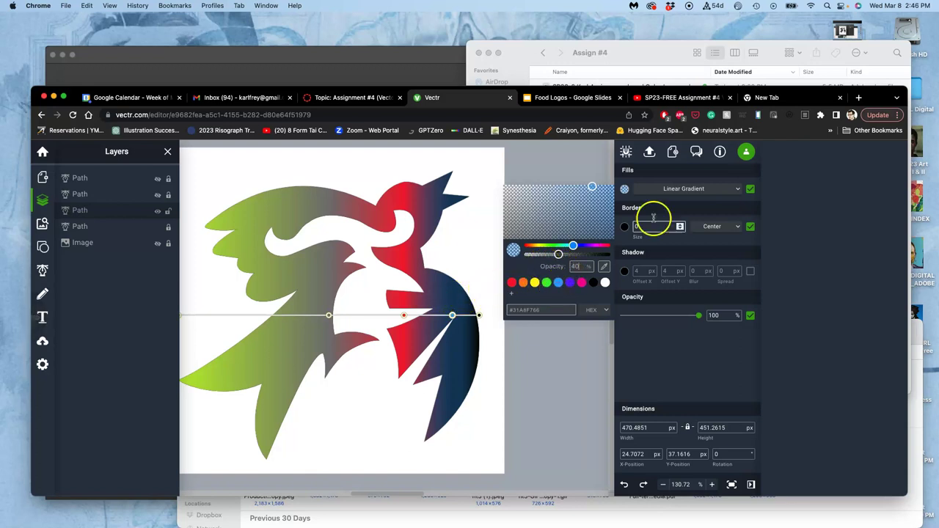
Keep the bird's fill type set to linear gradient.
{"action": "left_click", "coordinate": [739, 190]}
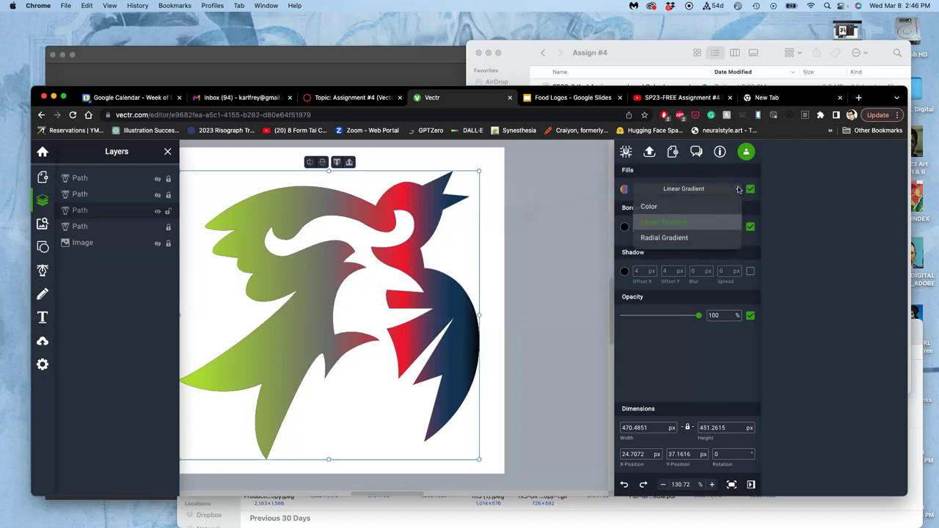
{"action": "left_click", "coordinate": [685, 223]}
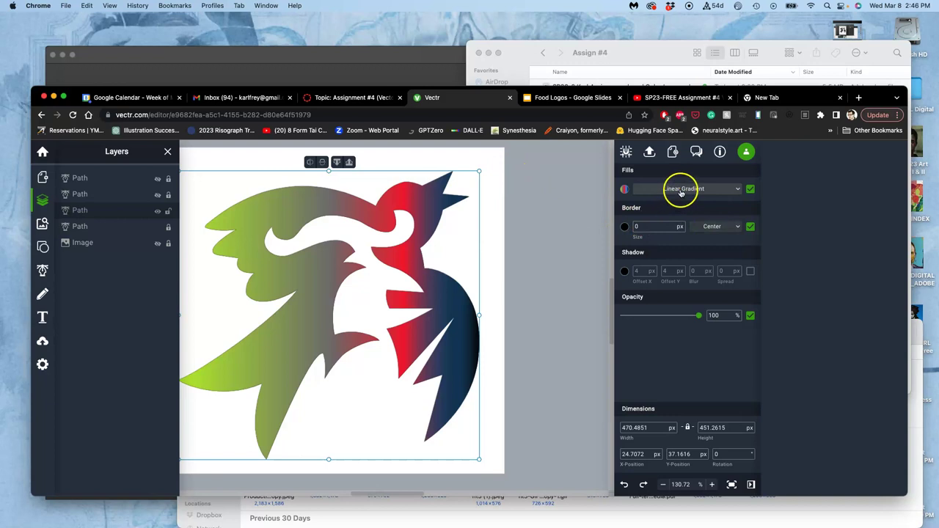
{"action": "left_click", "coordinate": [682, 190]}
{"action": "left_click", "coordinate": [658, 220]}
{"action": "left_click", "coordinate": [665, 189]}
{"action": "left_click", "coordinate": [665, 190]}
Make the green gradient colour about 61% opaque, then deselect everything.
{"action": "left_click", "coordinate": [624, 188]}
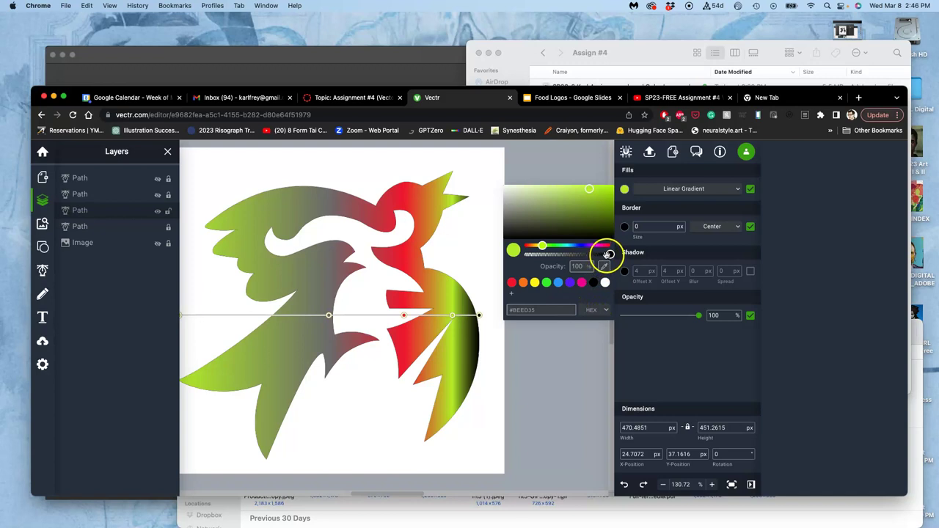
{"action": "mouse_move", "coordinate": [609, 254]}
{"action": "left_mouse_down"}
{"action": "mouse_move", "coordinate": [576, 253]}
{"action": "mouse_move", "coordinate": [610, 254]}
{"action": "mouse_move", "coordinate": [602, 254]}
{"action": "left_mouse_up"}
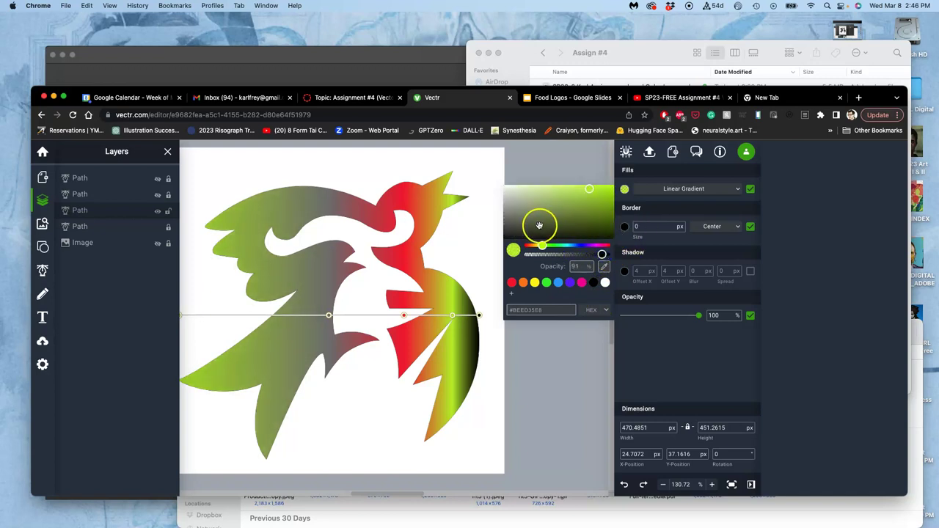
{"action": "left_click", "coordinate": [472, 280]}
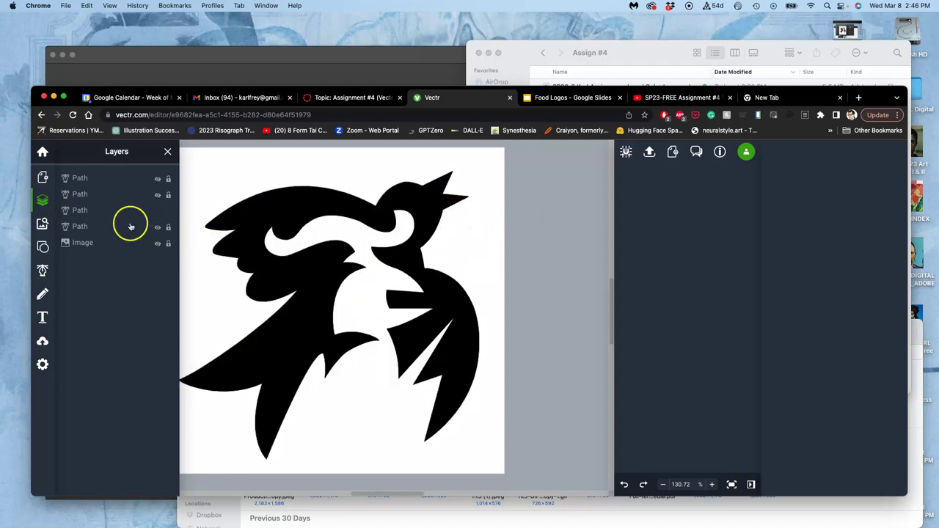
Give the bird's main path a solid blue fill after trying dark red.
{"action": "left_click", "coordinate": [89, 211]}
{"action": "left_click_drag", "start_coordinate": [351, 218], "coordinate": [439, 228]}
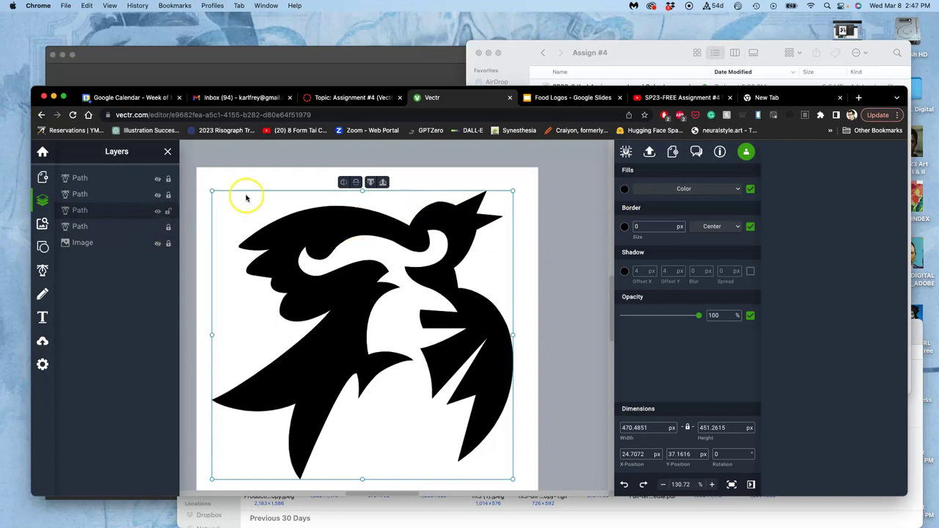
{"action": "left_click", "coordinate": [624, 189]}
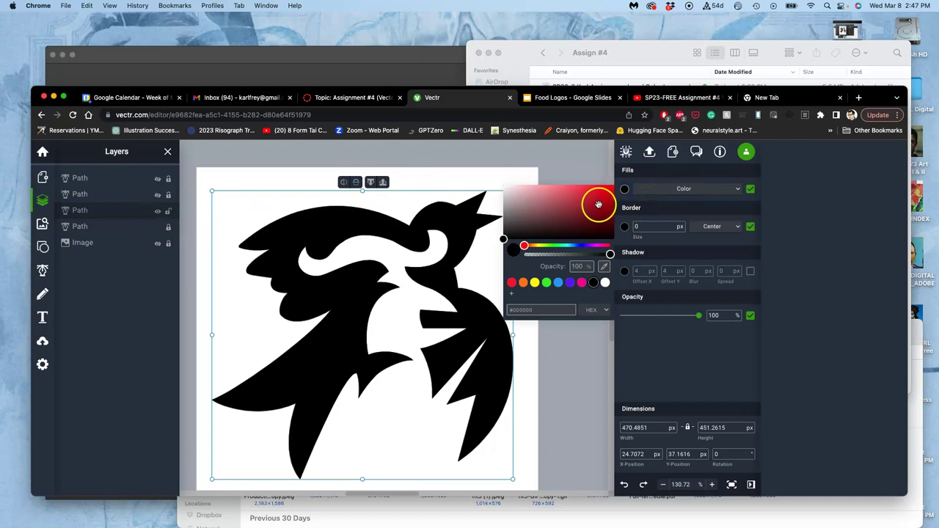
{"action": "left_click", "coordinate": [596, 204]}
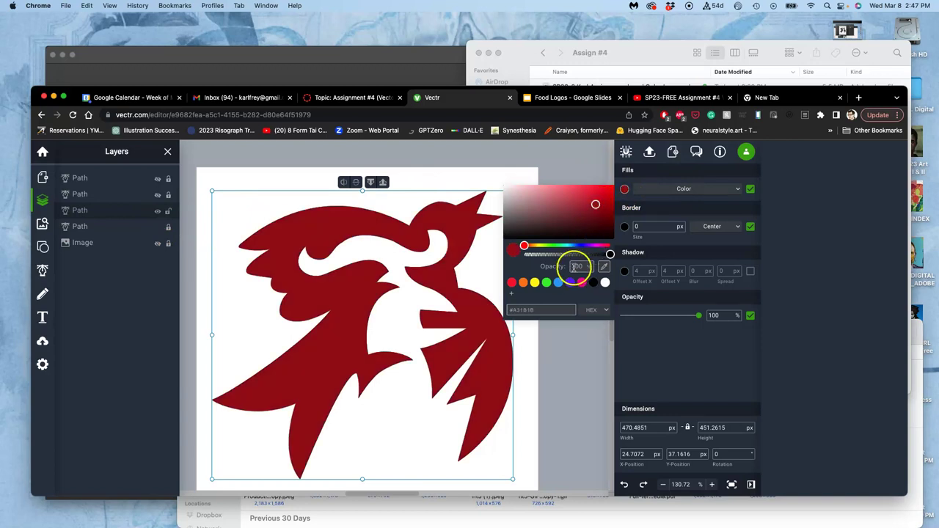
{"action": "left_click", "coordinate": [559, 283]}
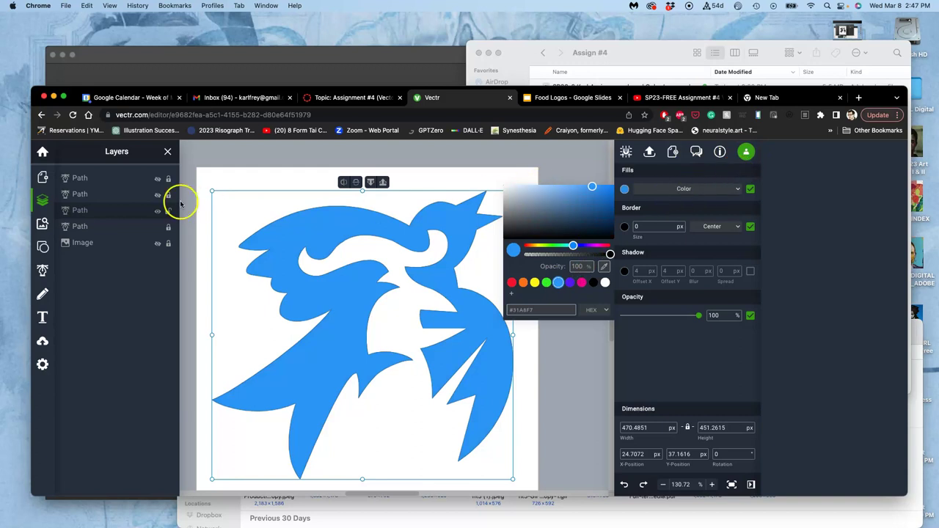
Hide and reshow the blue bird layer to compare the result.
{"action": "left_click", "coordinate": [161, 212]}
{"action": "left_click", "coordinate": [158, 212]}
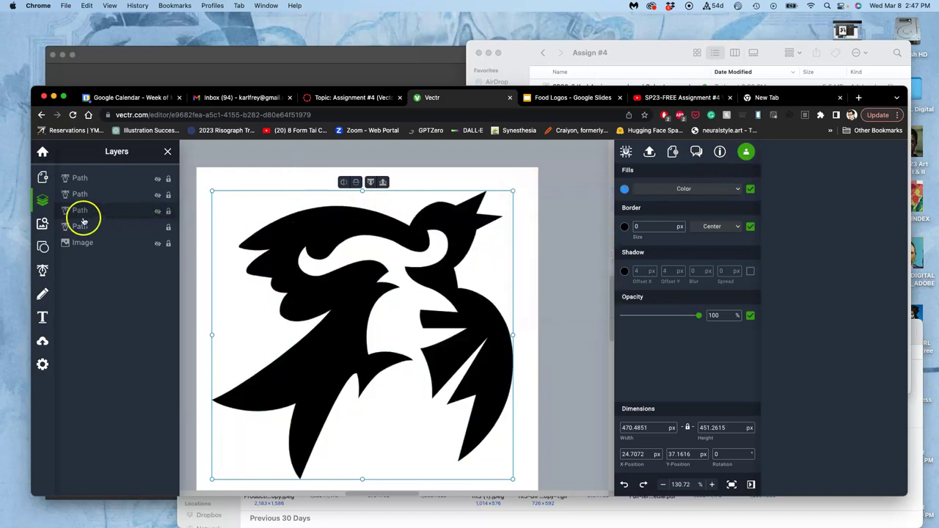
{"action": "left_click", "coordinate": [160, 212]}
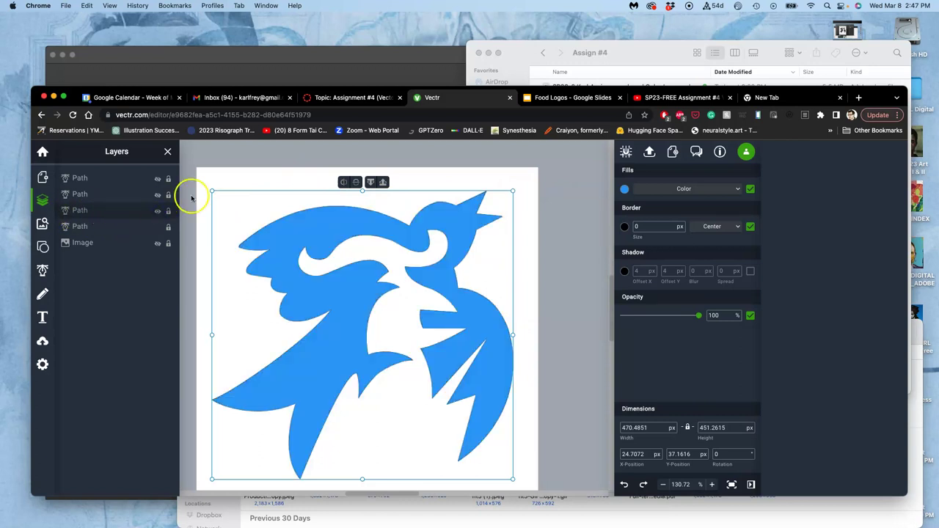
Draw a closed zig-zag crown path with the Pen Tool and place it above the bird's head.
{"action": "left_click", "coordinate": [42, 271]}
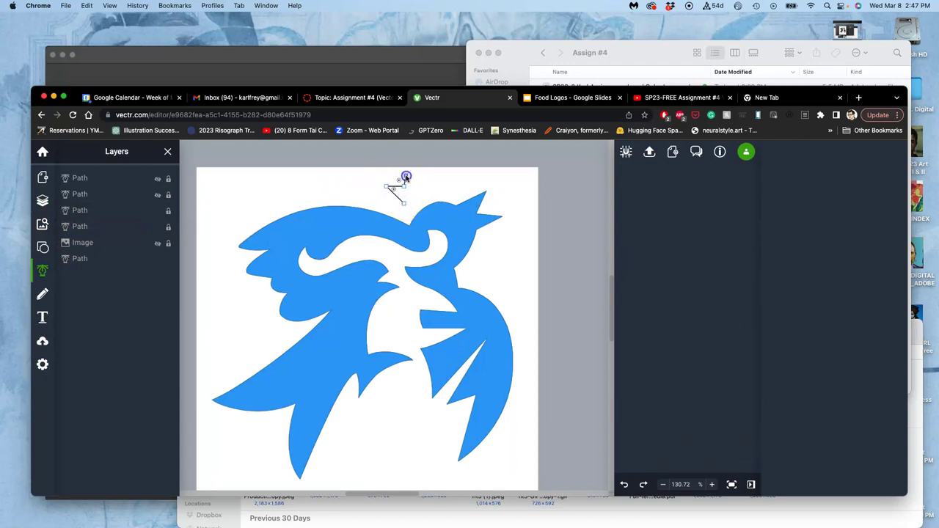
{"action": "left_click", "coordinate": [405, 177]}
{"action": "left_click_drag", "start_coordinate": [439, 185], "coordinate": [409, 210]}
{"action": "left_click", "coordinate": [415, 192]}
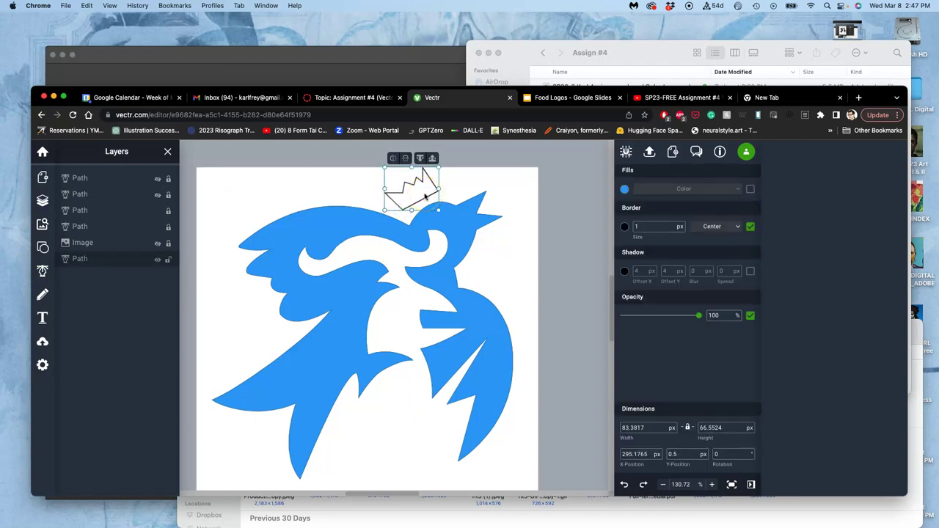
Edit the crown's anchor points, smoothing its bottom point and reshaping the lower-left curve.
{"action": "scroll", "coordinate": [424, 194], "scroll_direction": "up", "scroll_amount": 5}
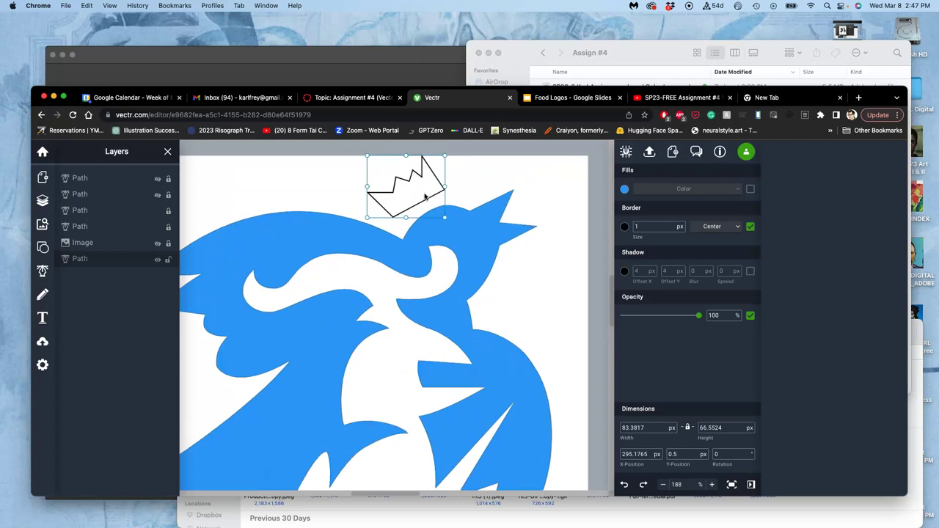
{"action": "scroll", "coordinate": [424, 194], "scroll_direction": "up", "scroll_amount": 2}
{"action": "left_click", "coordinate": [42, 201]}
{"action": "left_click", "coordinate": [421, 204]}
{"action": "double_click", "coordinate": [422, 205]}
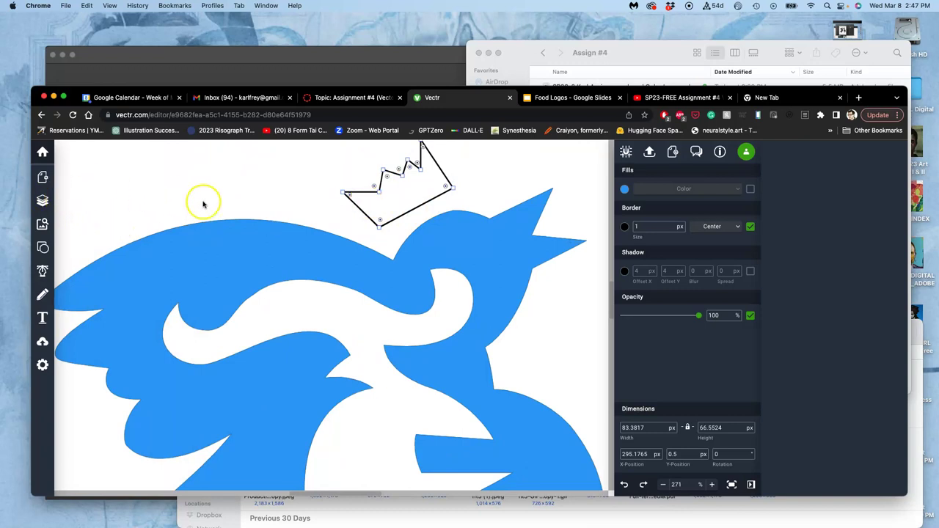
{"action": "left_click_drag", "start_coordinate": [378, 227], "coordinate": [381, 228]}
{"action": "left_click", "coordinate": [380, 229]}
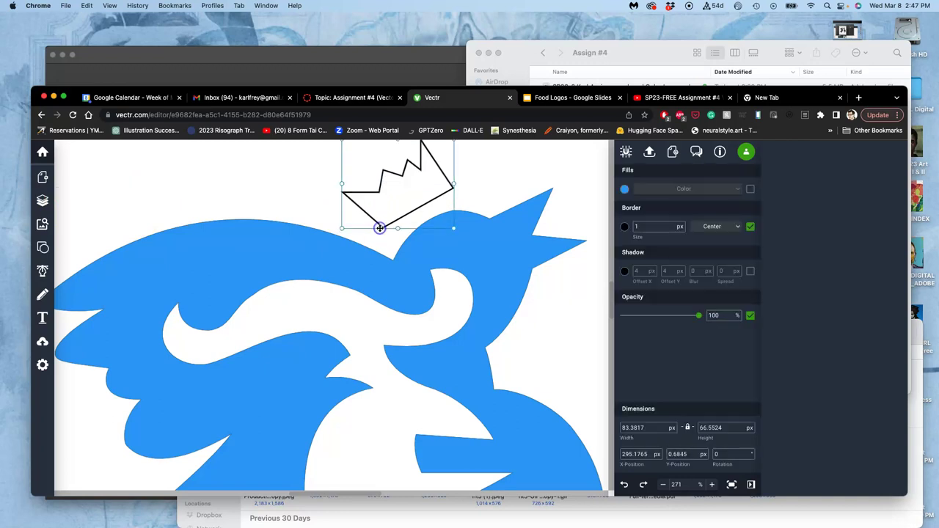
{"action": "double_click", "coordinate": [382, 227]}
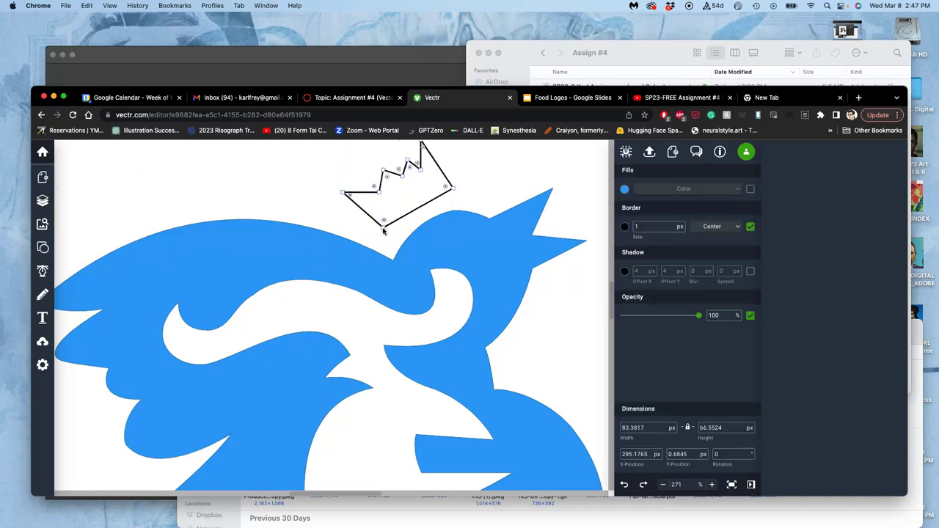
{"action": "double_click", "coordinate": [383, 229]}
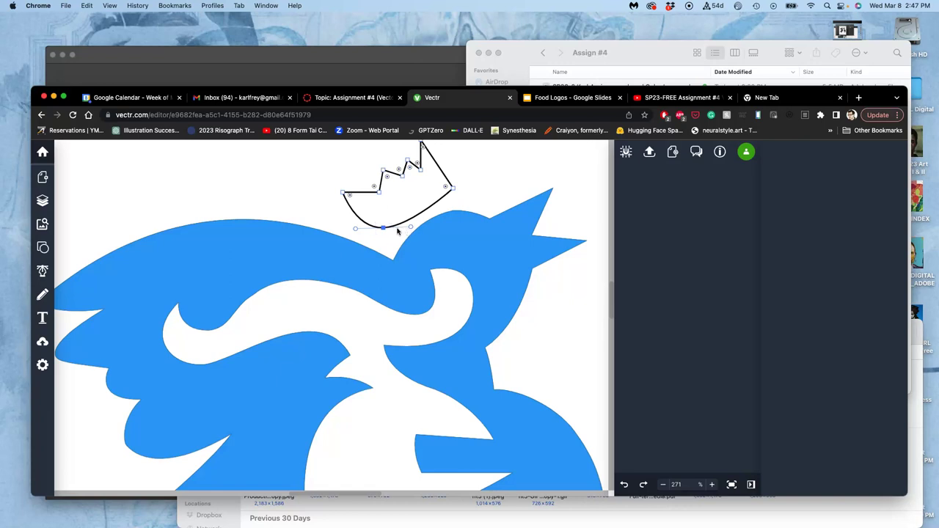
{"action": "left_click_drag", "start_coordinate": [356, 231], "coordinate": [409, 186]}
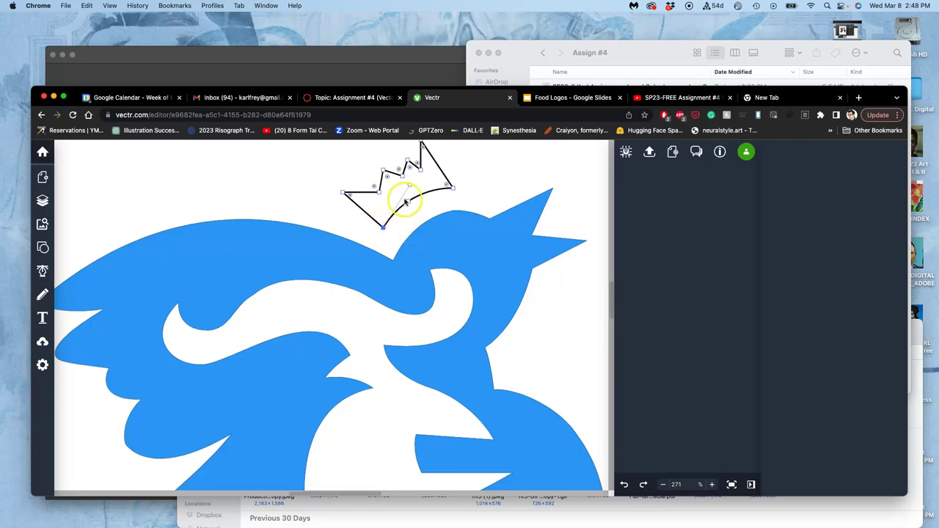
Remove the crown path's border and give it a solid green preset fill.
{"action": "left_click", "coordinate": [43, 199]}
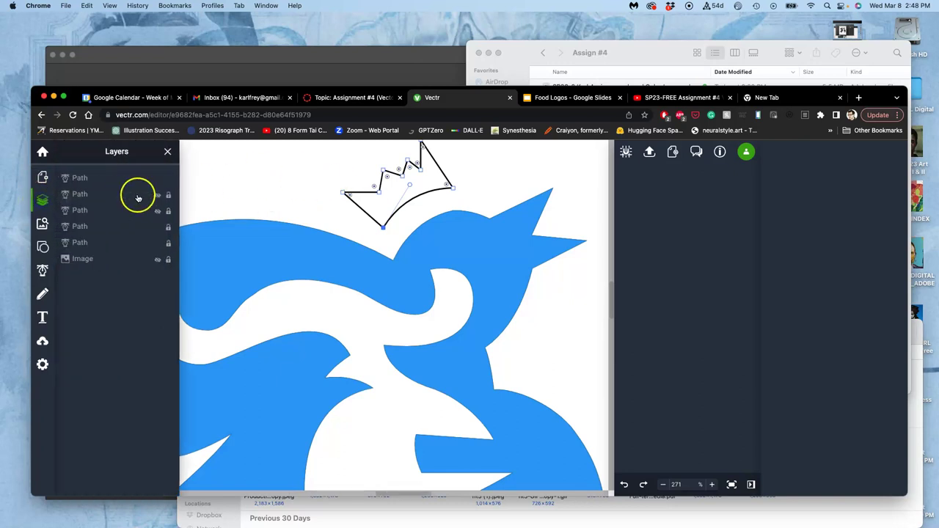
{"action": "left_click", "coordinate": [94, 181]}
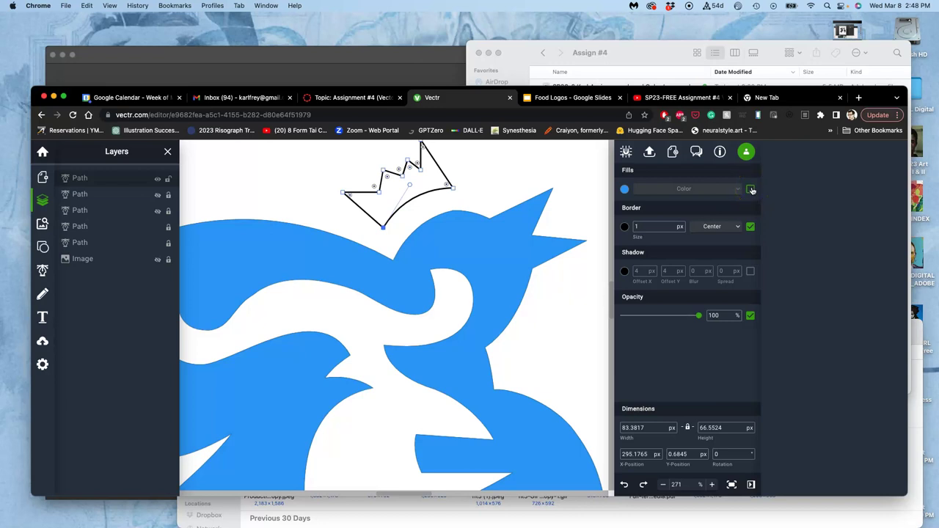
{"action": "left_click", "coordinate": [749, 227]}
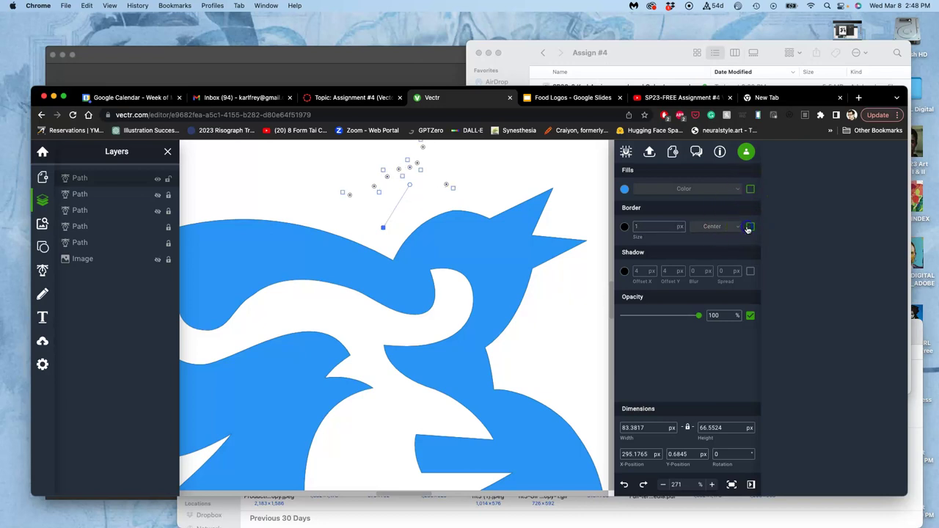
{"action": "left_click", "coordinate": [750, 189]}
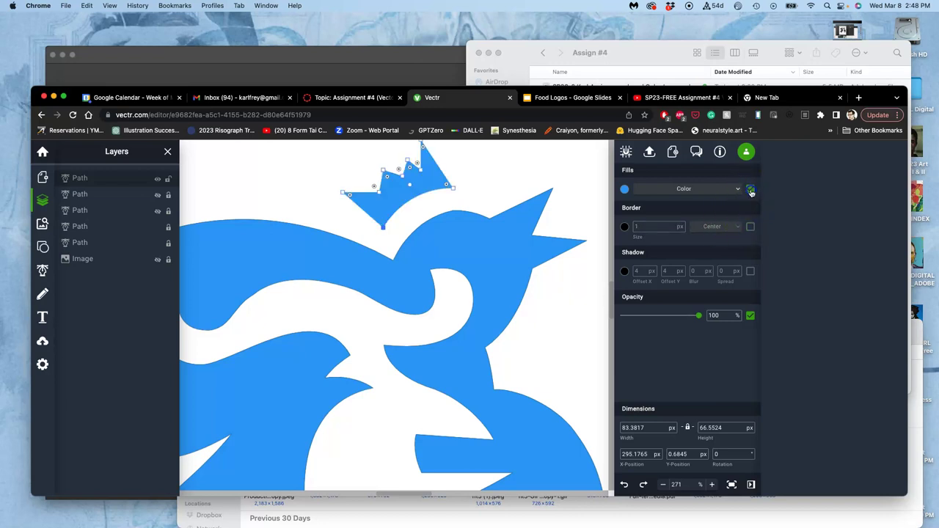
{"action": "left_click", "coordinate": [624, 190]}
{"action": "left_click", "coordinate": [546, 283]}
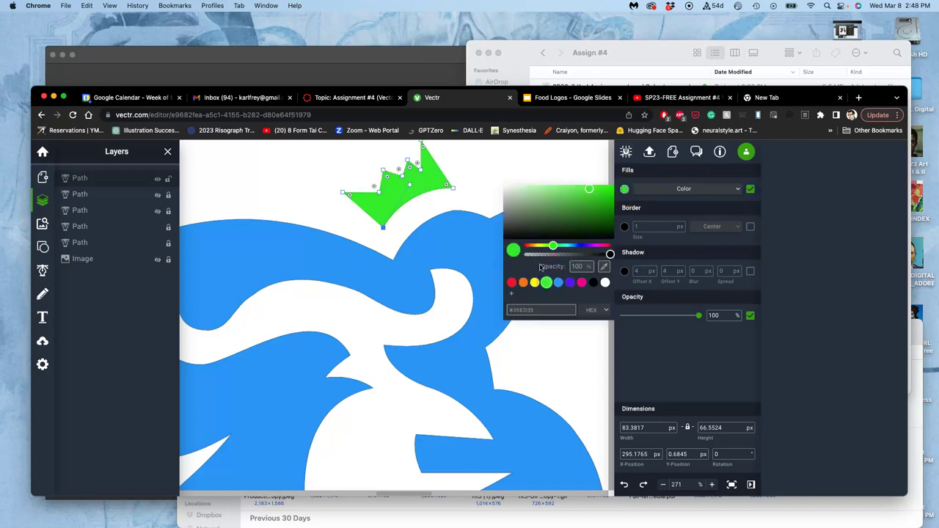
{"action": "left_click", "coordinate": [281, 194]}
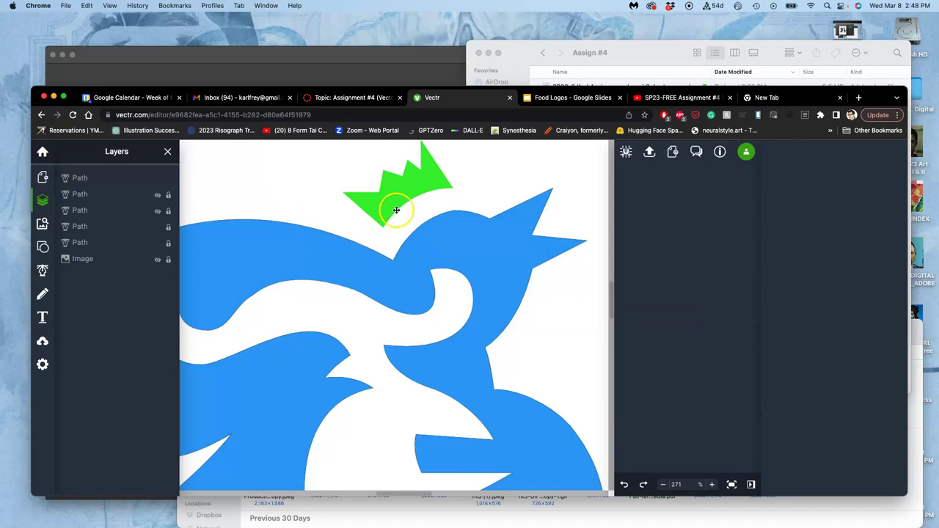
{"action": "scroll", "coordinate": [463, 247], "scroll_direction": "down", "scroll_amount": 5, "text": "ctrl"}
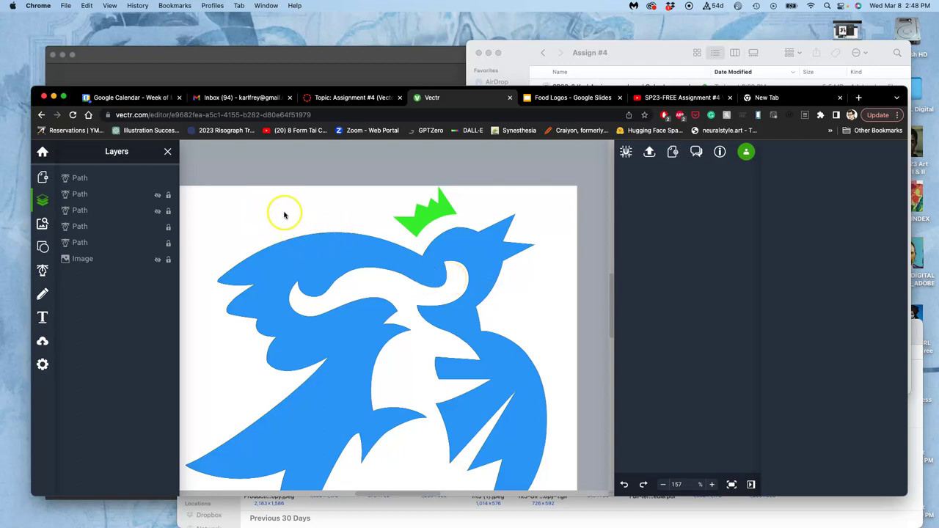
Draw a small circle, about 23.6 px across, on the bird's head as its eye.
{"action": "left_click", "coordinate": [43, 247]}
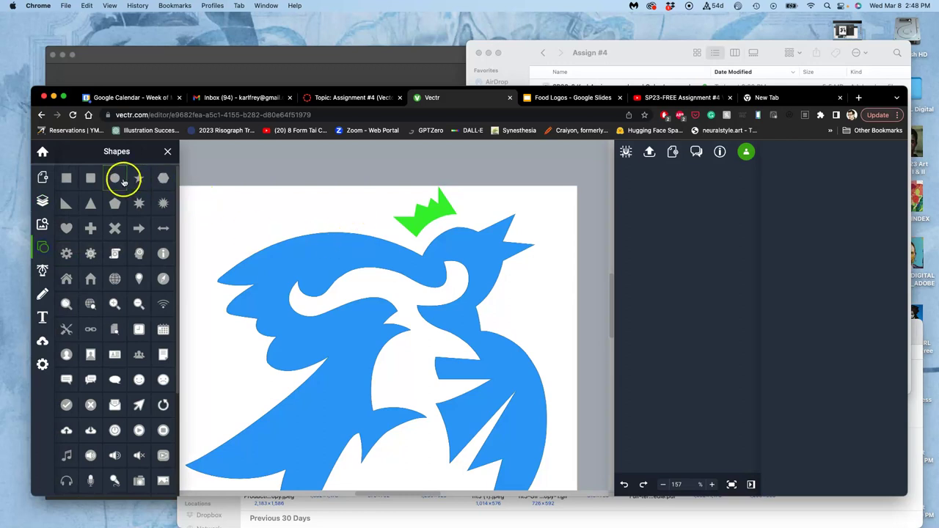
{"action": "left_click", "coordinate": [122, 180]}
{"action": "left_click_drag", "start_coordinate": [455, 240], "coordinate": [471, 254]}
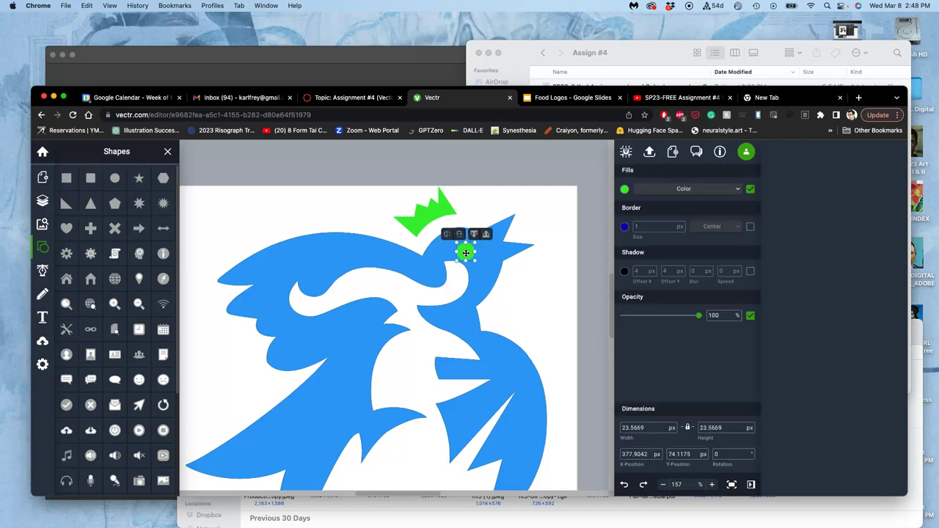